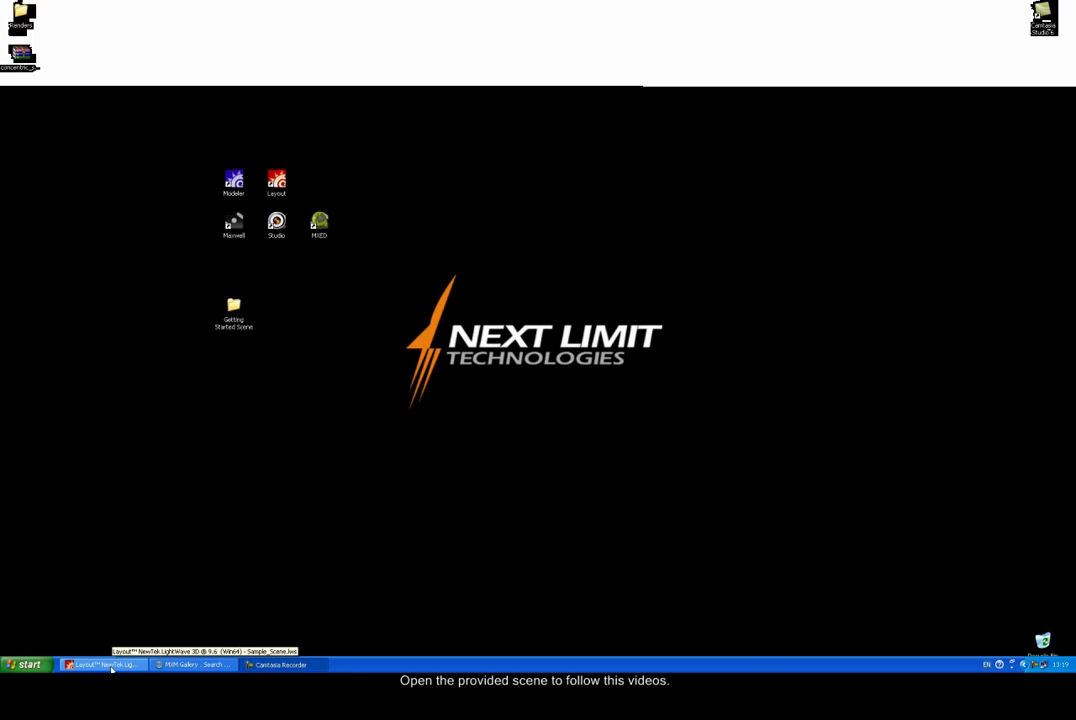
# Restore the LightWave Layout window showing Sample_Scene.lws with the two cups on the table.
pyautogui.click(110, 665)
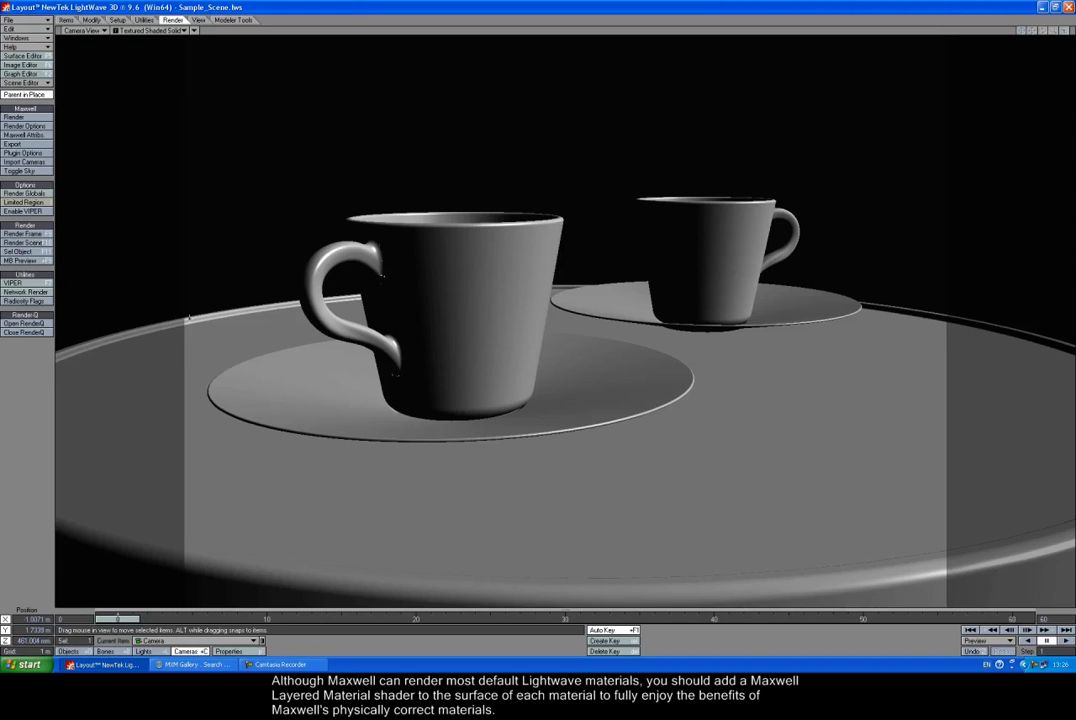
# Add a MaxwellLayeredMaterial shader to the Cup1 surface and select its BSDF in the Material Tree.
pyautogui.click(28, 56)
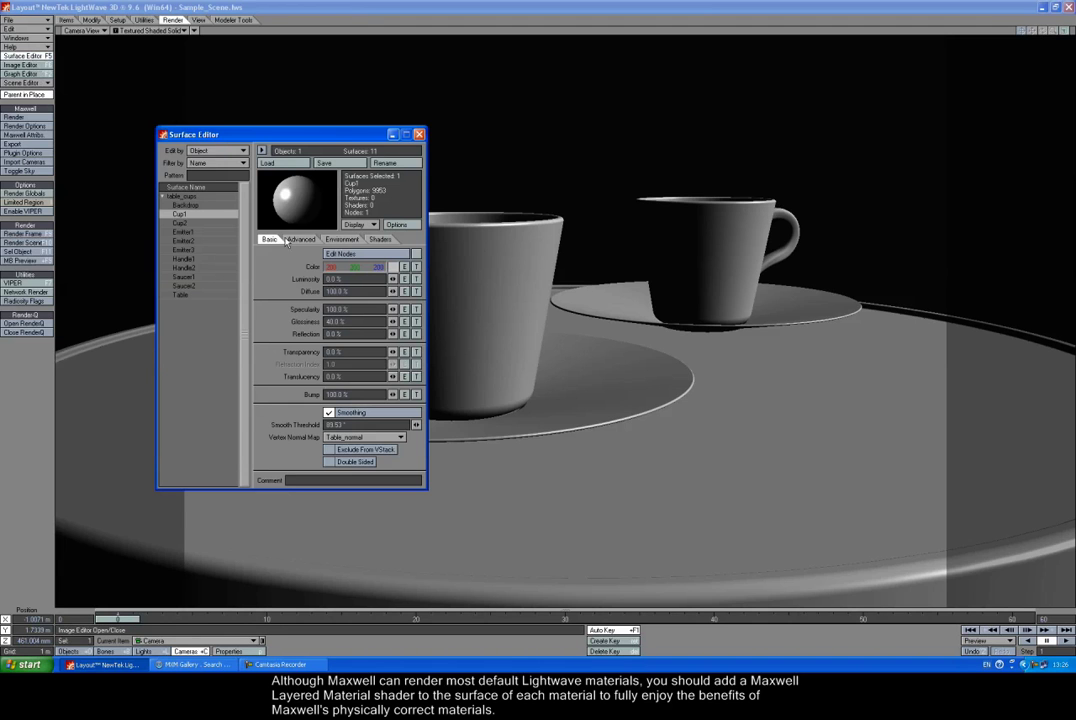
pyautogui.click(301, 239)
pyautogui.click(341, 239)
pyautogui.click(380, 239)
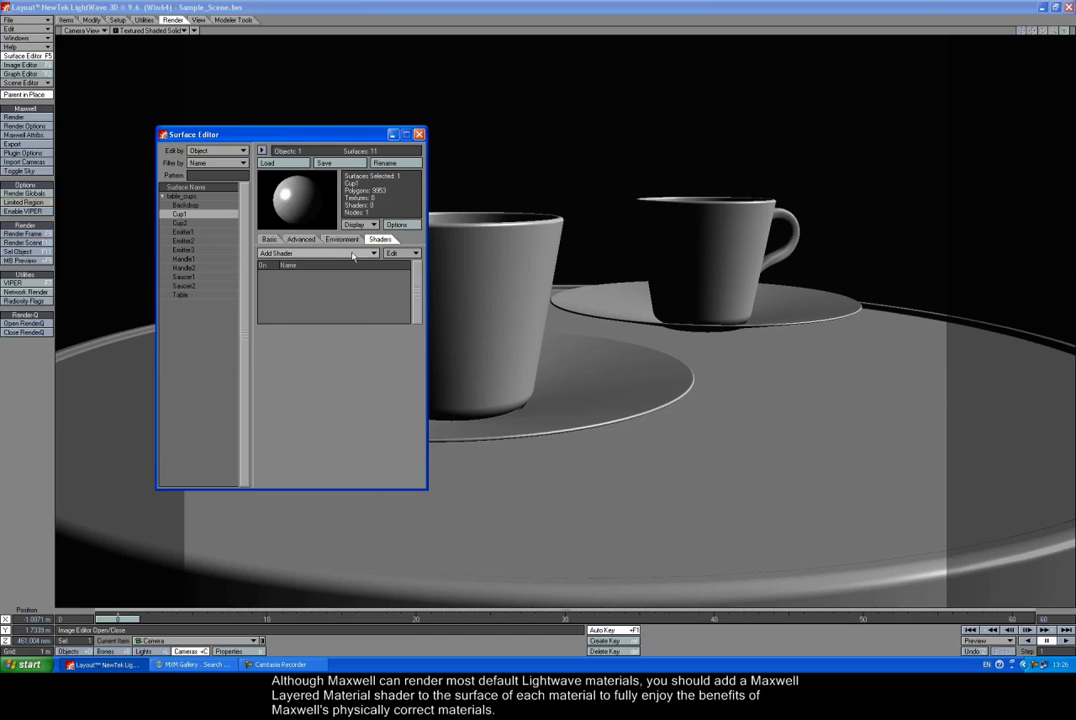
pyautogui.click(318, 253)
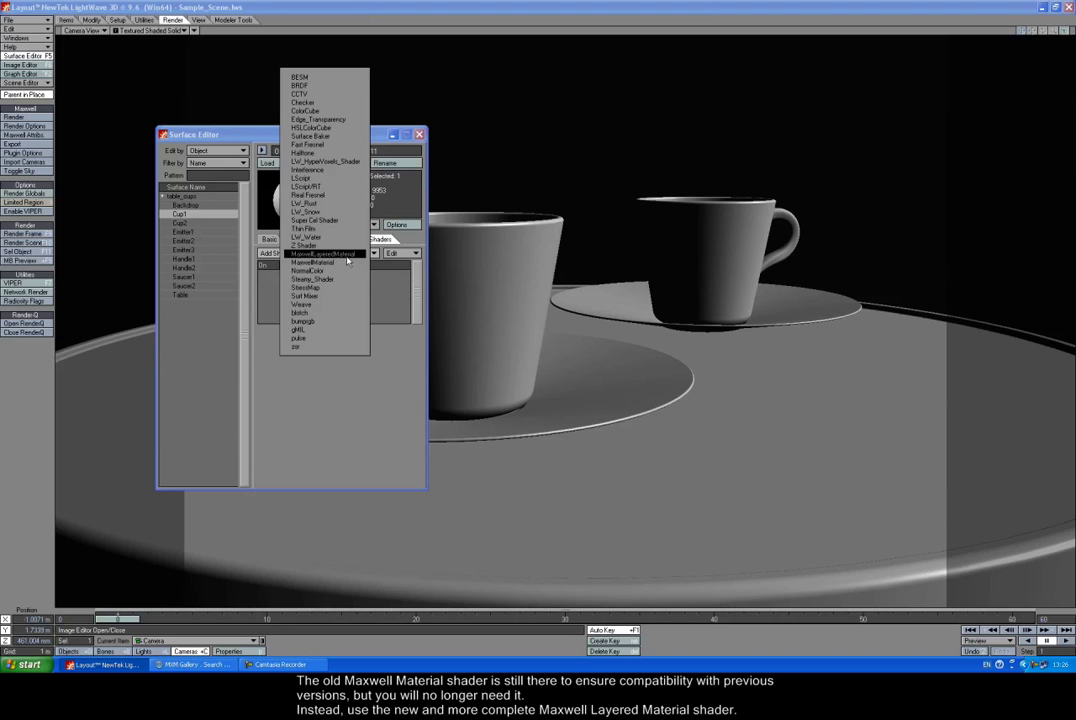
pyautogui.click(342, 257)
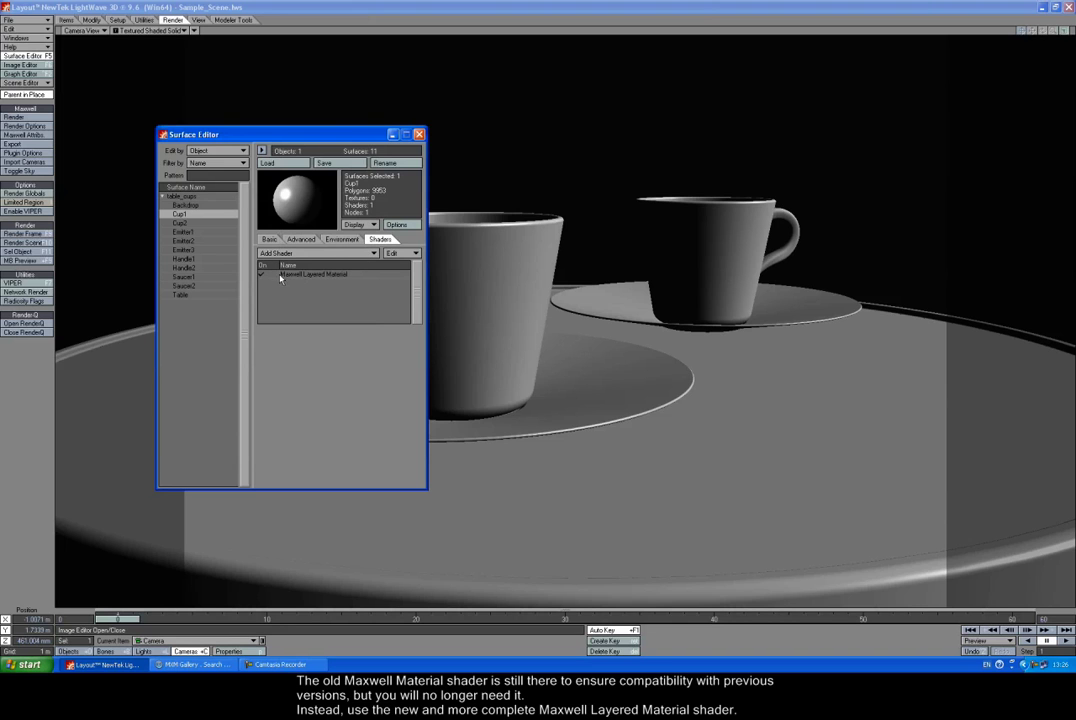
pyautogui.doubleClick(330, 276)
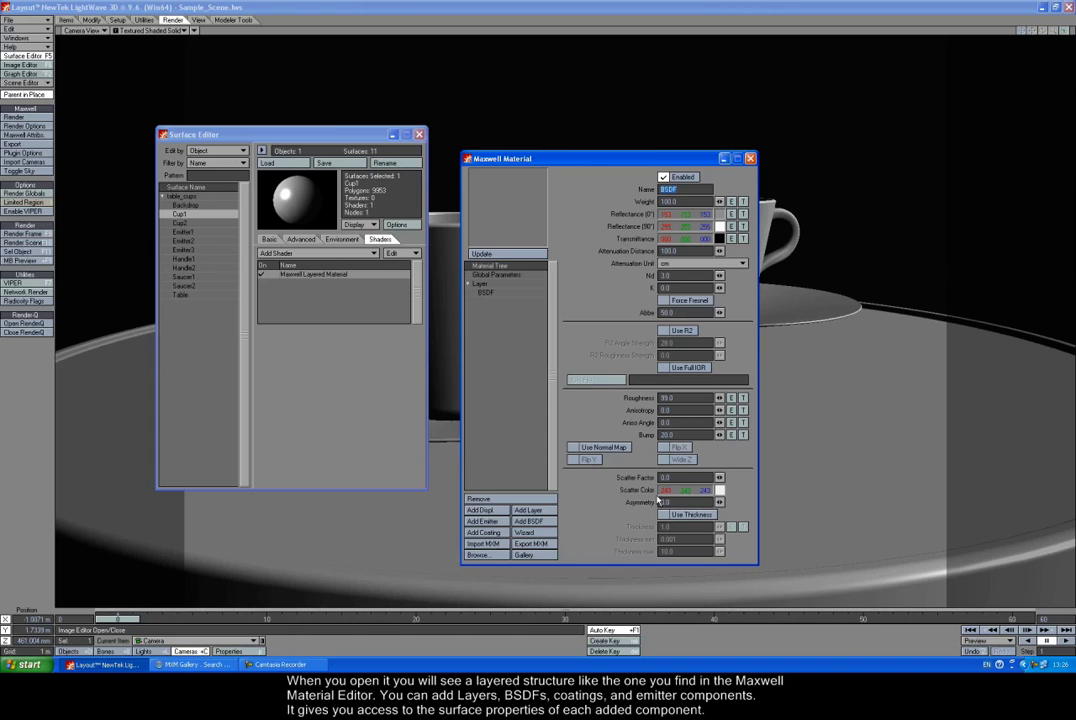
pyautogui.click(487, 292)
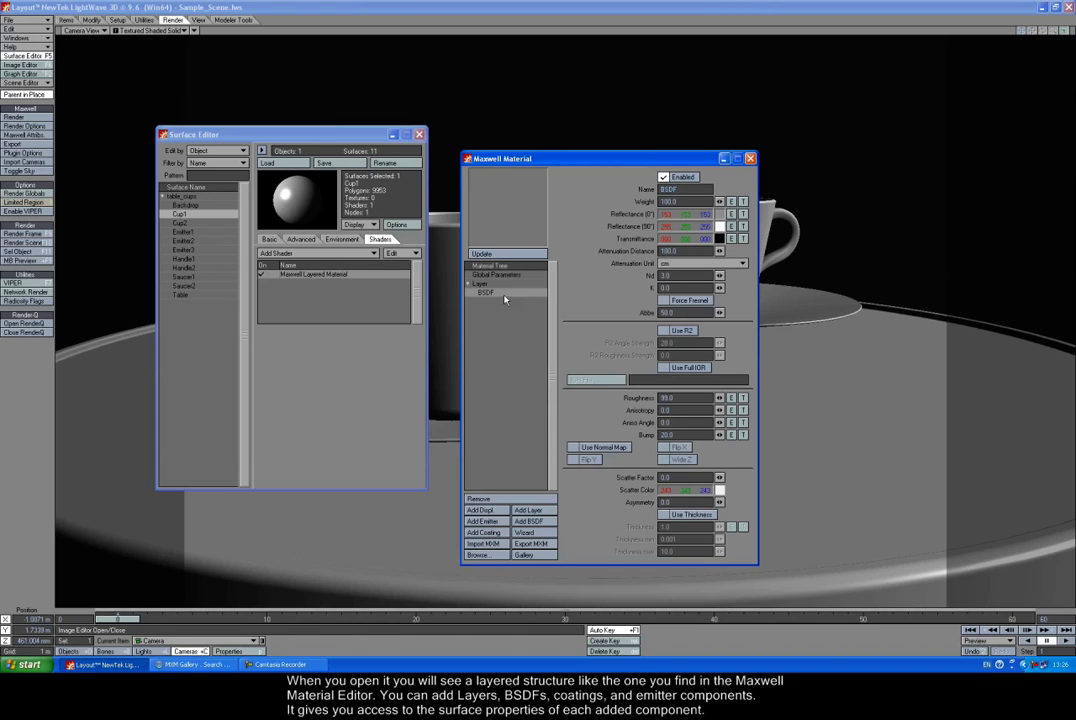
# Give Cup1's BSDF a dark red Reflectance 0° with saturation 200, keep Roughness 99, and close the editor.
pyautogui.click(690, 214)
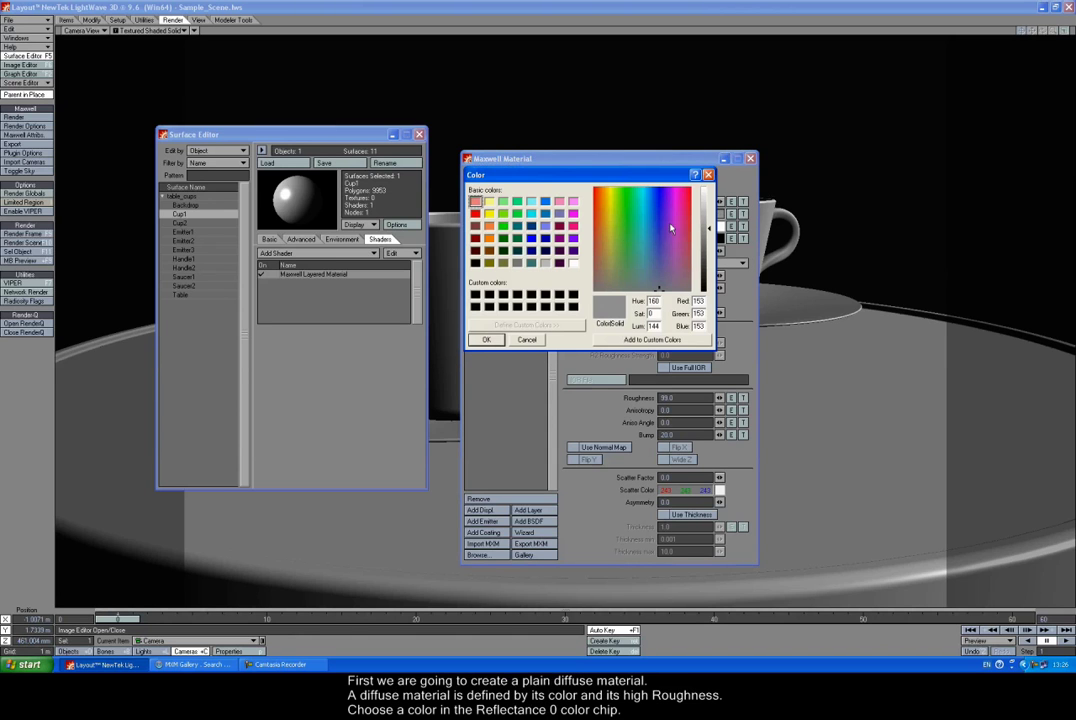
pyautogui.click(476, 238)
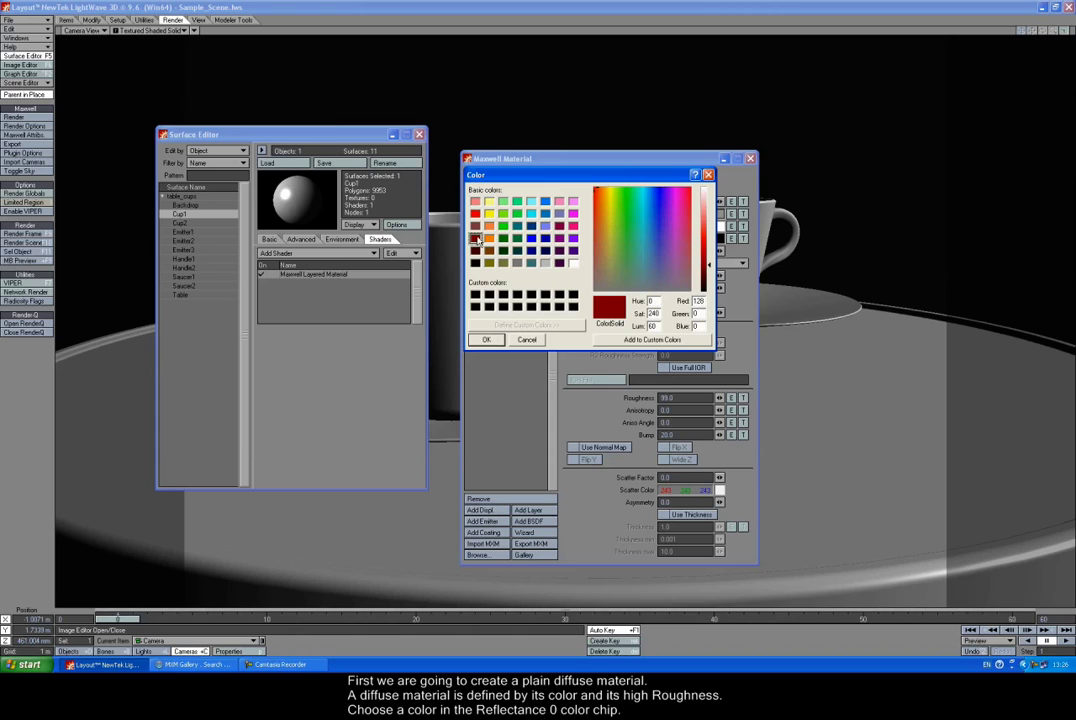
pyautogui.click(703, 262)
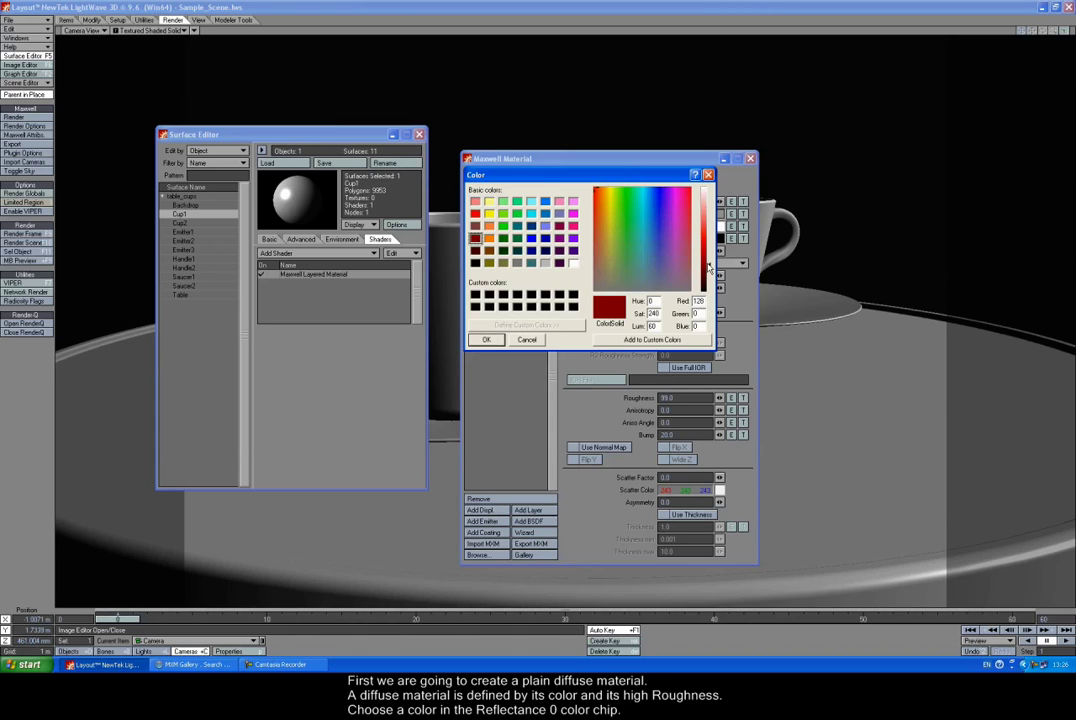
pyautogui.doubleClick(655, 314)
pyautogui.write('200')
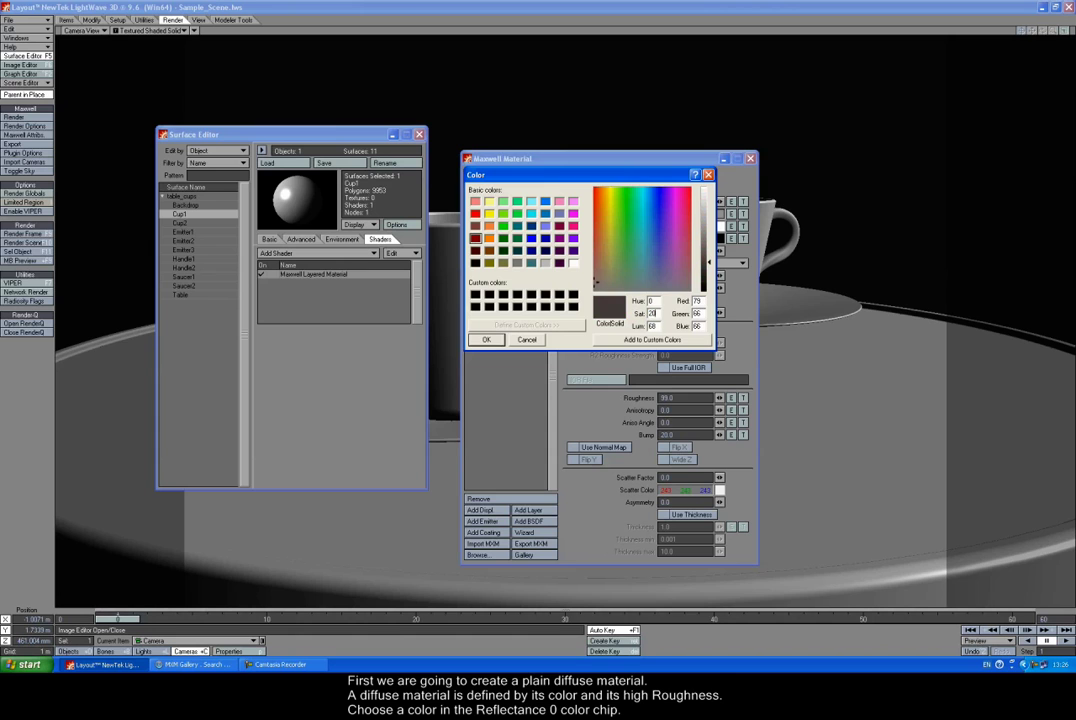
pyautogui.click(489, 340)
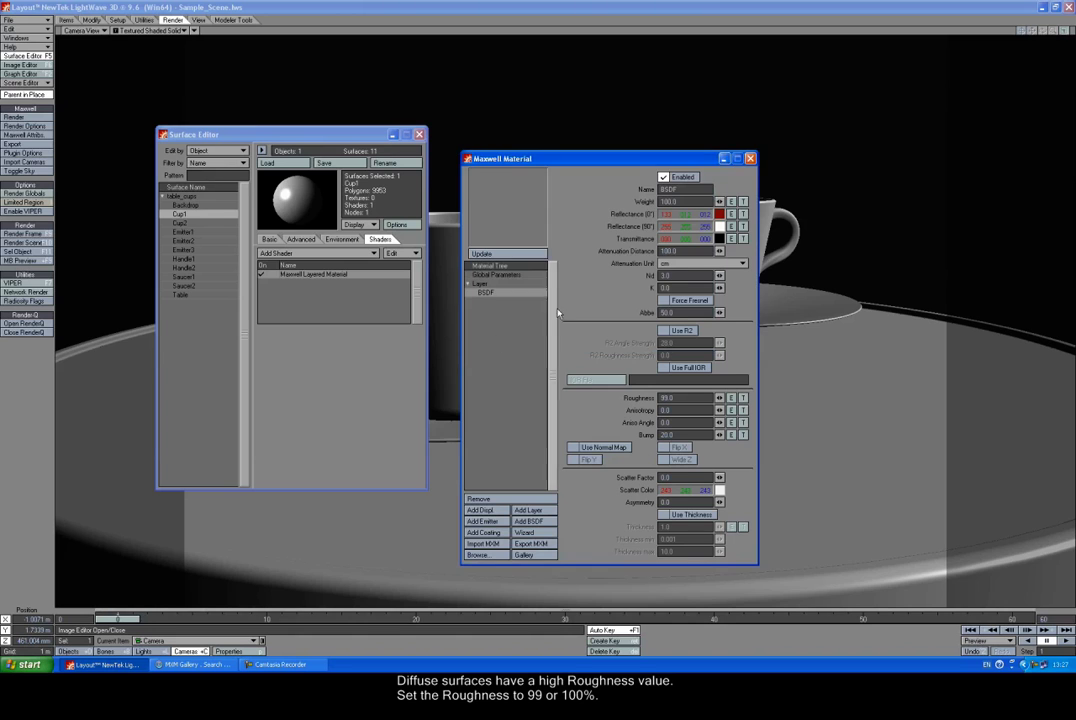
pyautogui.doubleClick(675, 397)
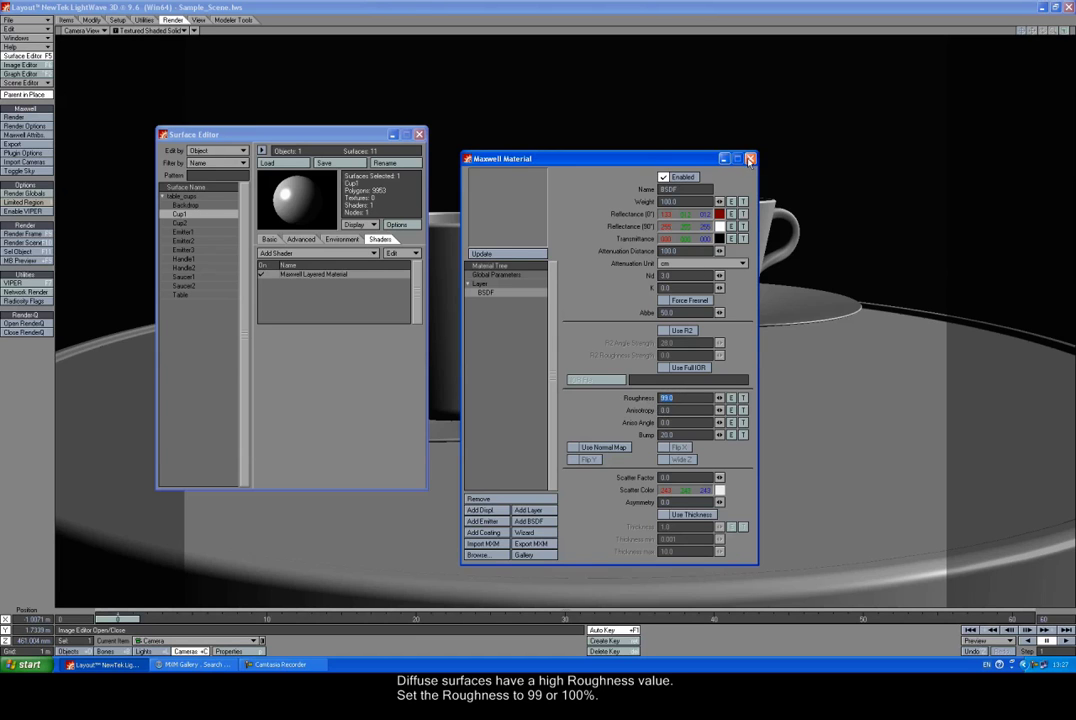
pyautogui.click(750, 159)
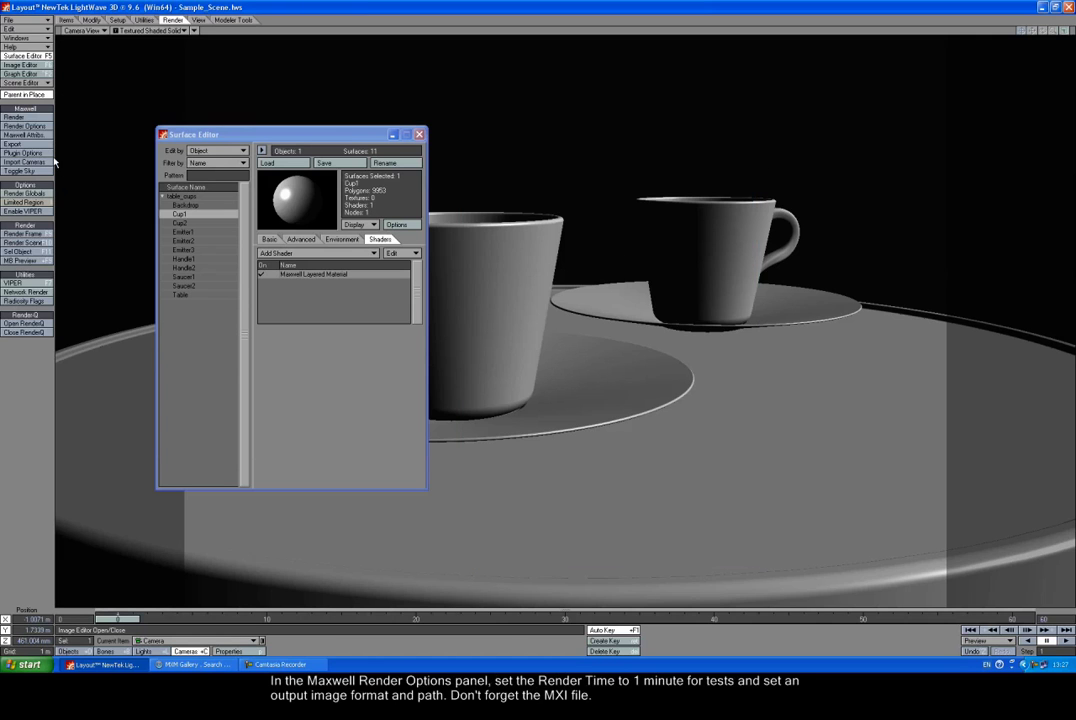
# Set the Maxwell render time to 1 minute and the output image to material_tests.jpg.
pyautogui.click(25, 126)
pyautogui.write('1')
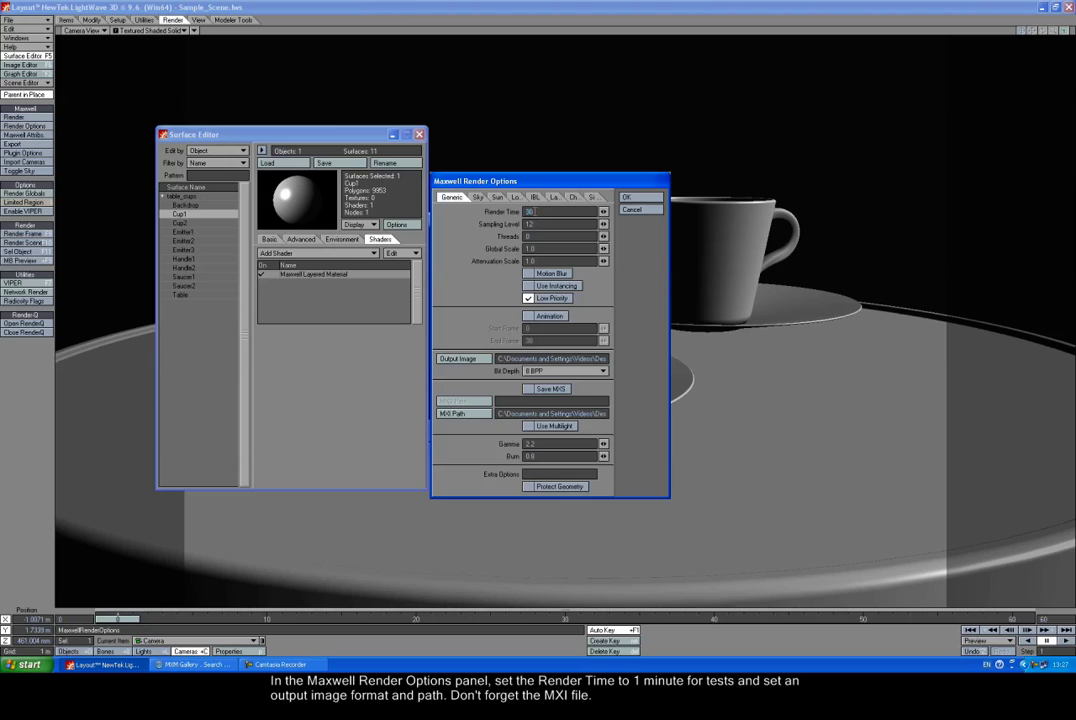
pyautogui.click(560, 224)
pyautogui.click(457, 358)
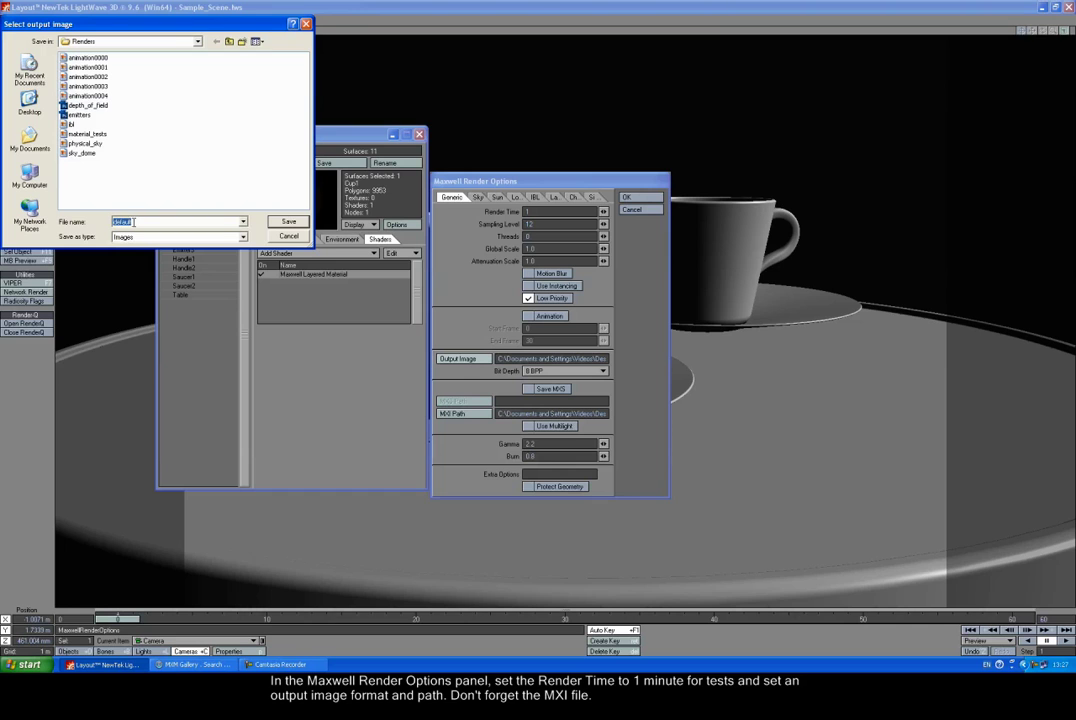
pyautogui.write('ma')
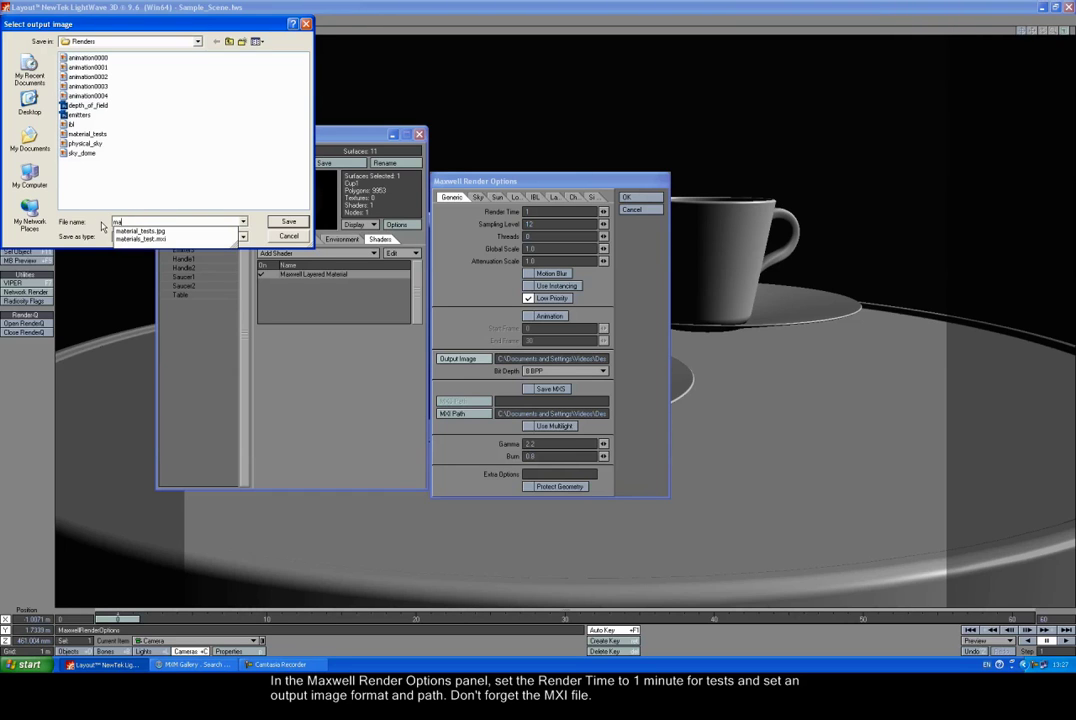
pyautogui.write('terial_tests.')
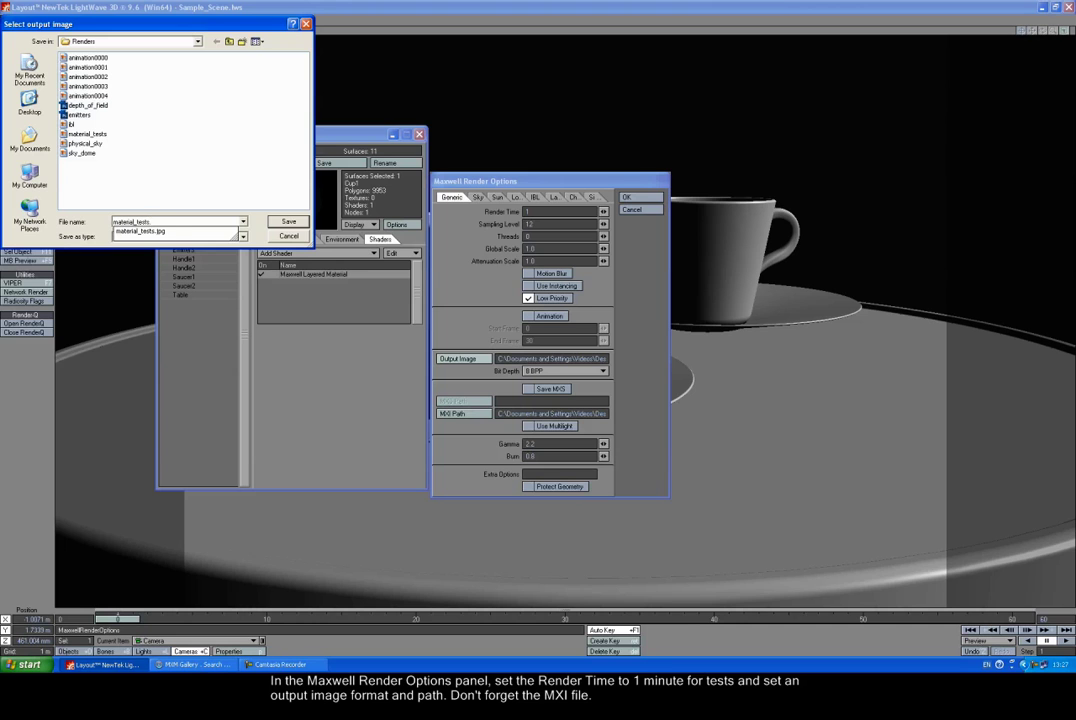
pyautogui.write('jpg')
pyautogui.click(292, 221)
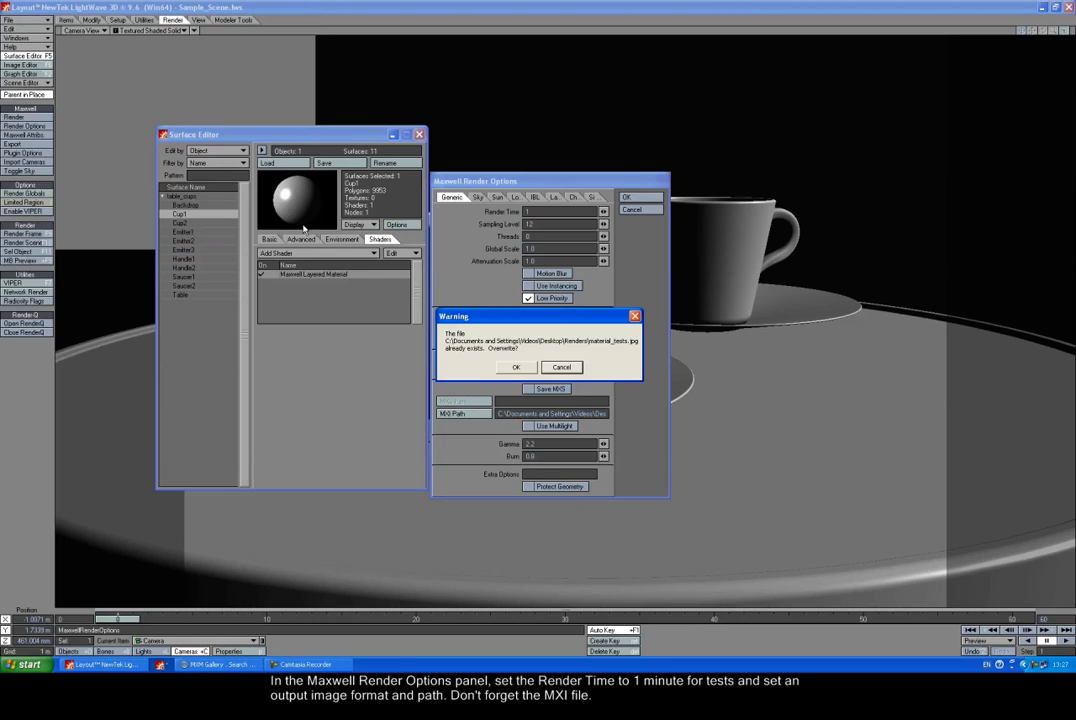
pyautogui.press('Return')
# Set the MXI file path to material_test and confirm the render options.
pyautogui.click(450, 413)
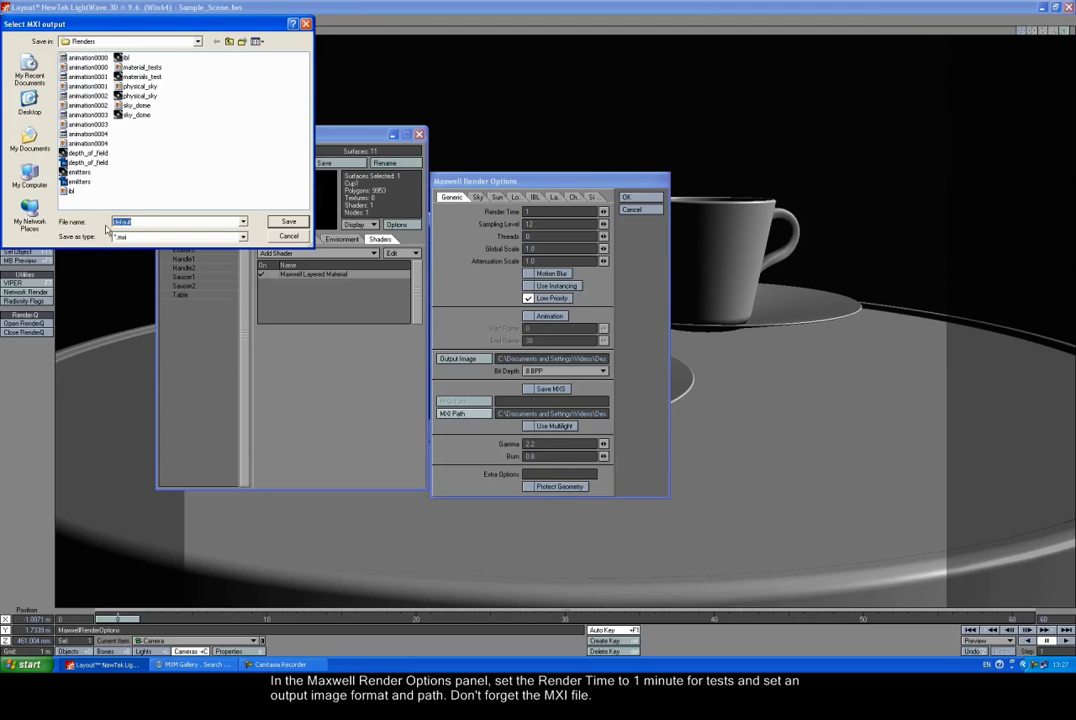
pyautogui.write('material_test')
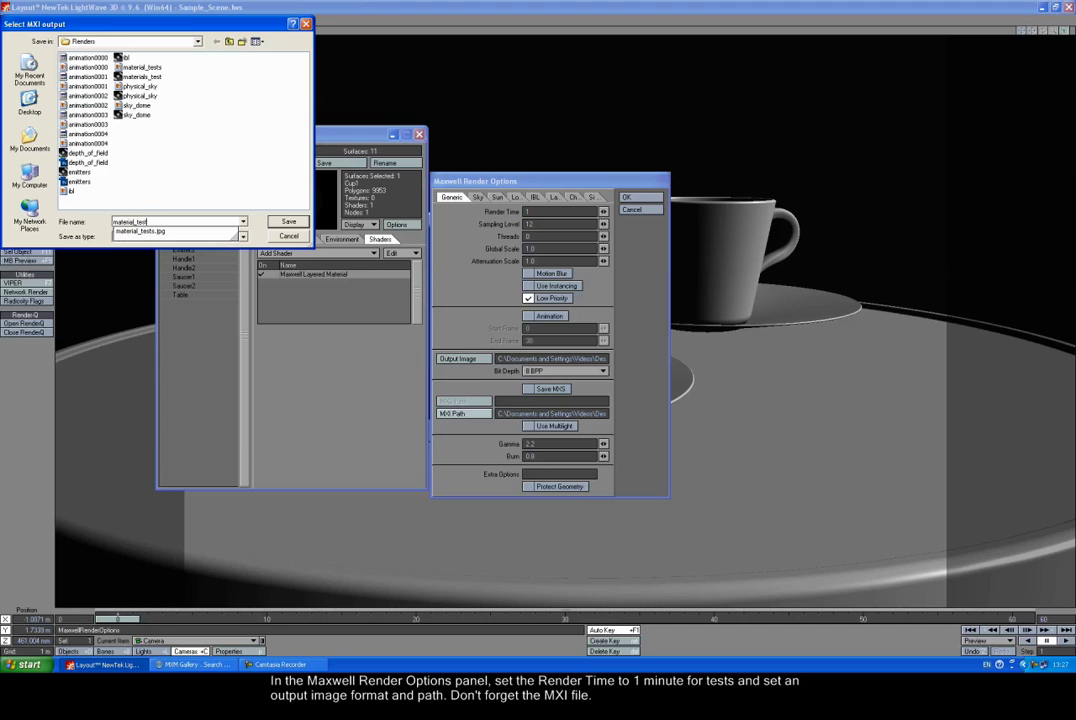
pyautogui.click(106, 229)
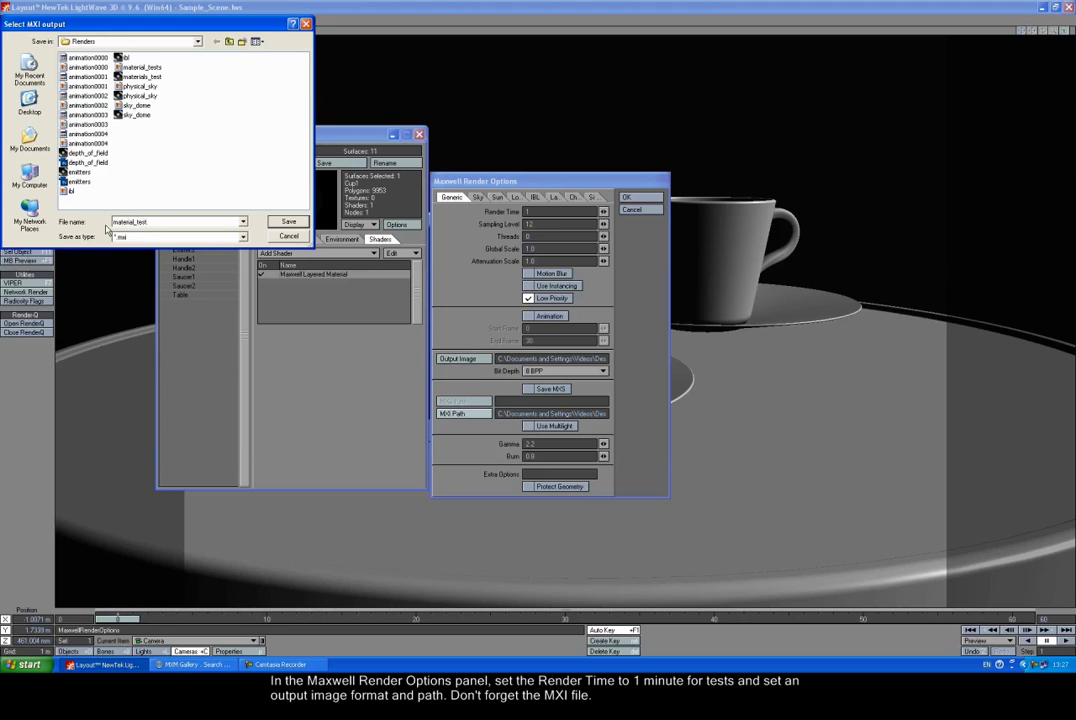
pyautogui.press('Down')
pyautogui.click(221, 187)
pyautogui.click(290, 222)
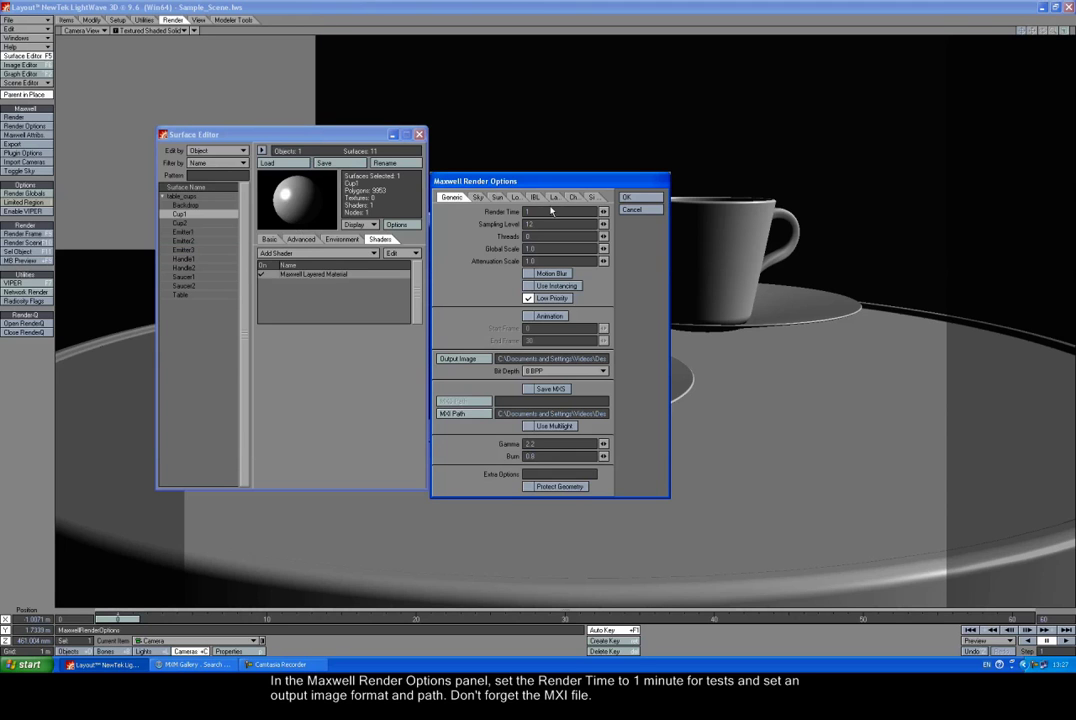
pyautogui.click(630, 199)
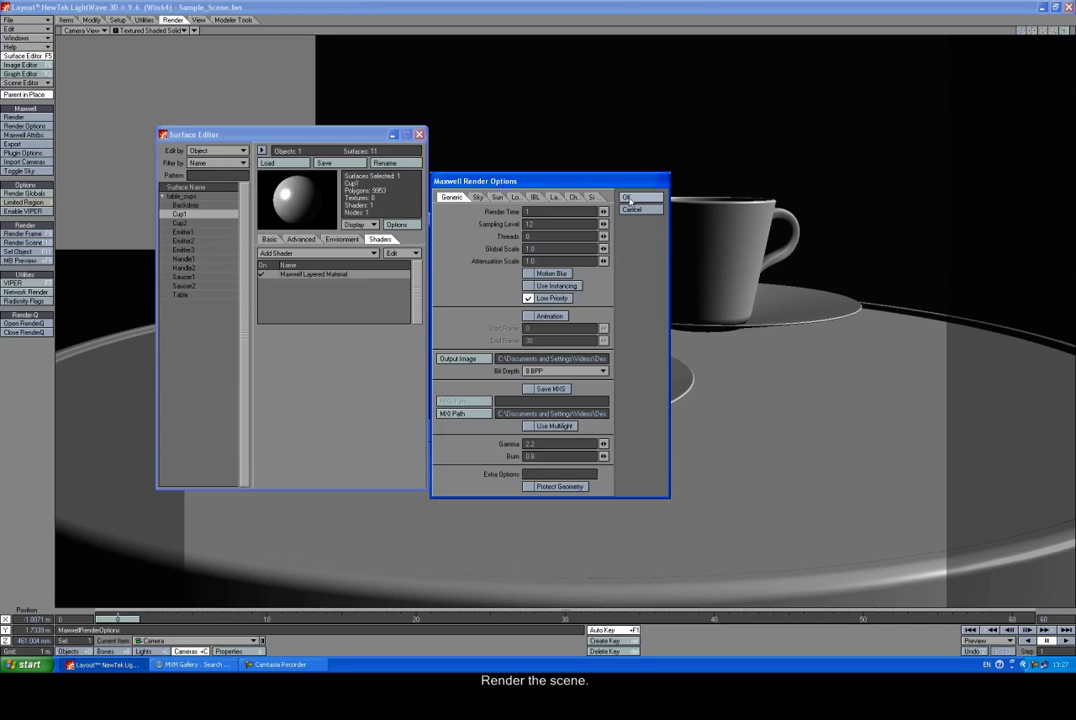
# Render the cup scene in Maxwell Render, showing the front cup in matte dark red.
pyautogui.click(16, 118)
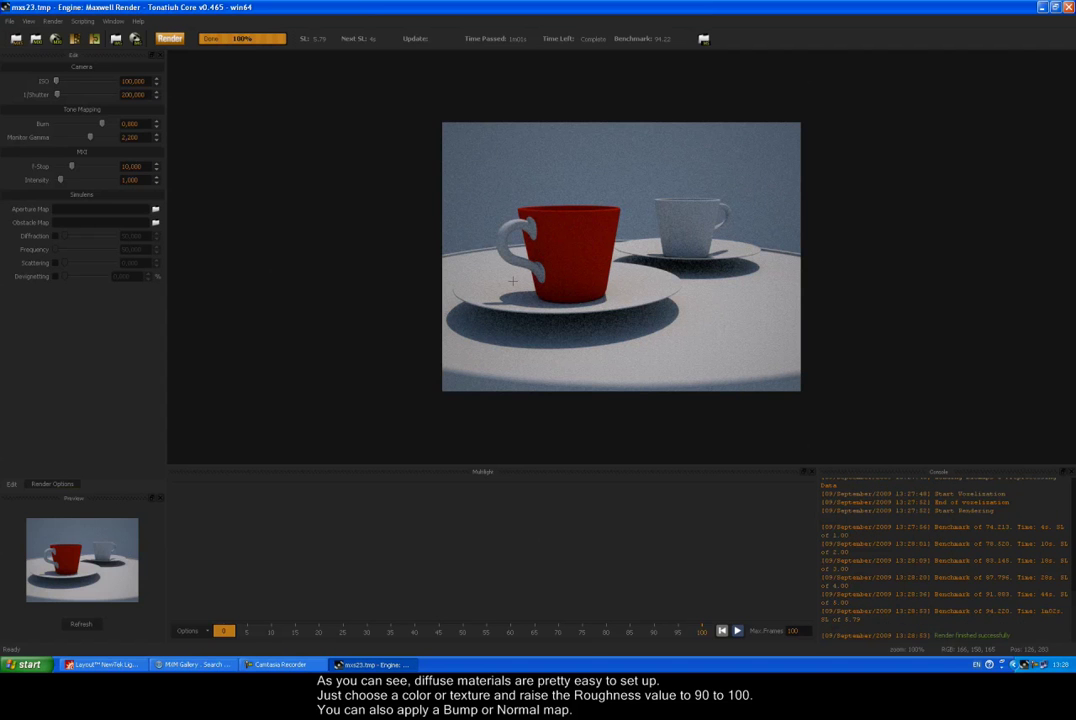
# Close the render and give Cup2's Maxwell material a dark red reflectance with saturation 200.
pyautogui.click(1068, 8)
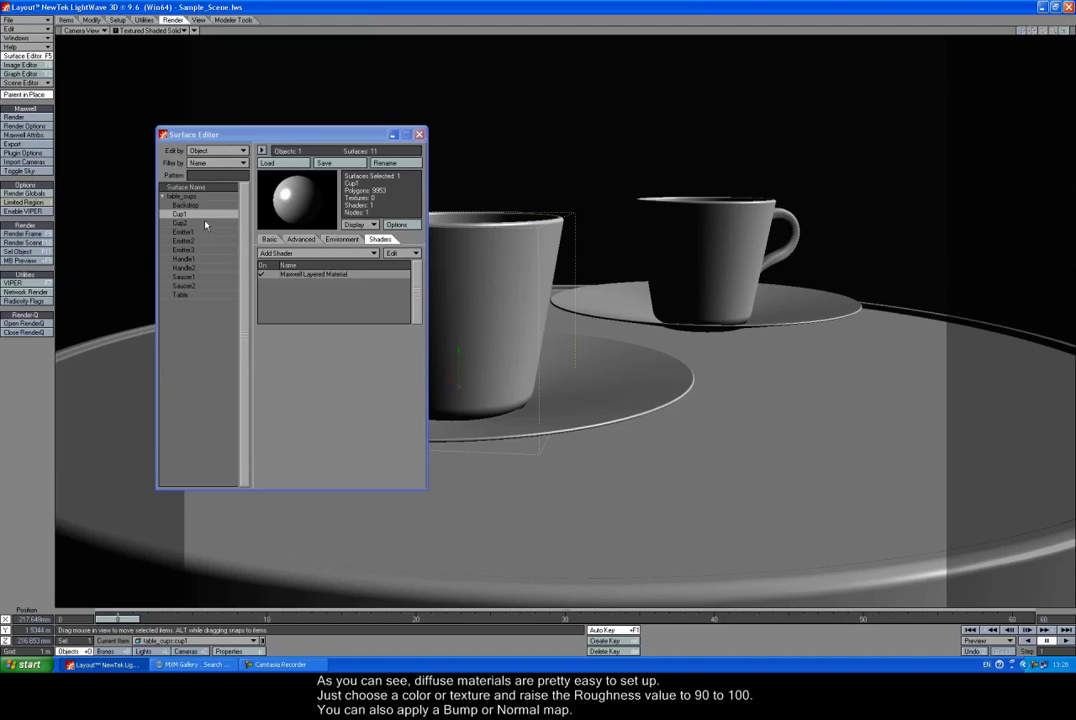
pyautogui.click(205, 224)
pyautogui.doubleClick(305, 274)
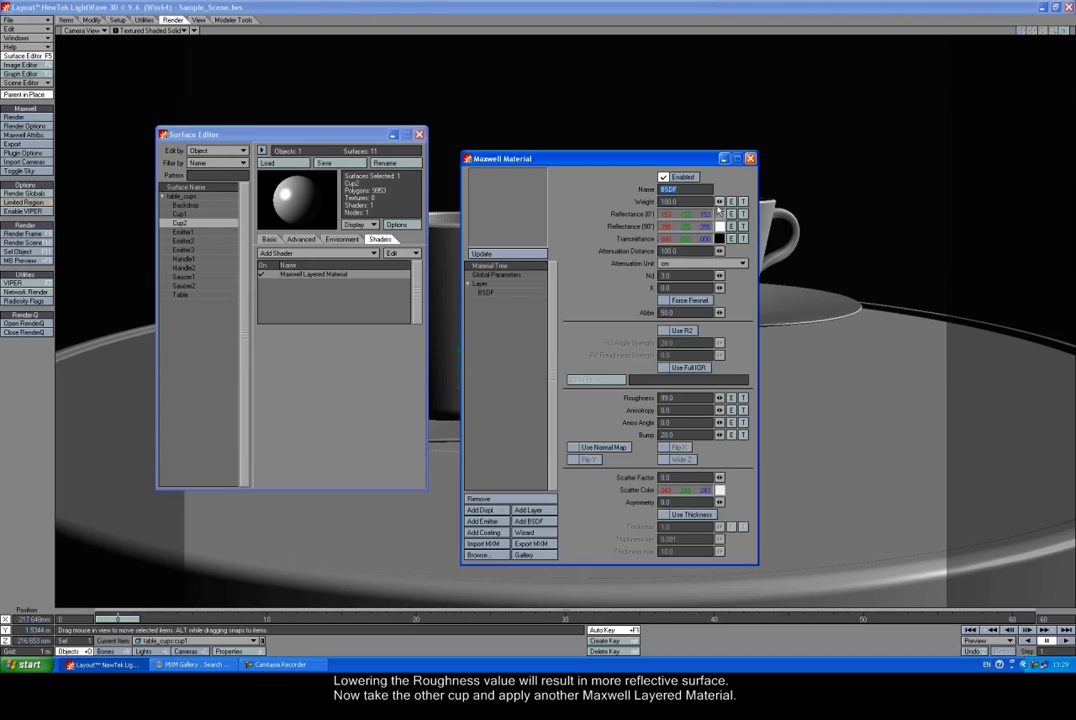
pyautogui.click(719, 214)
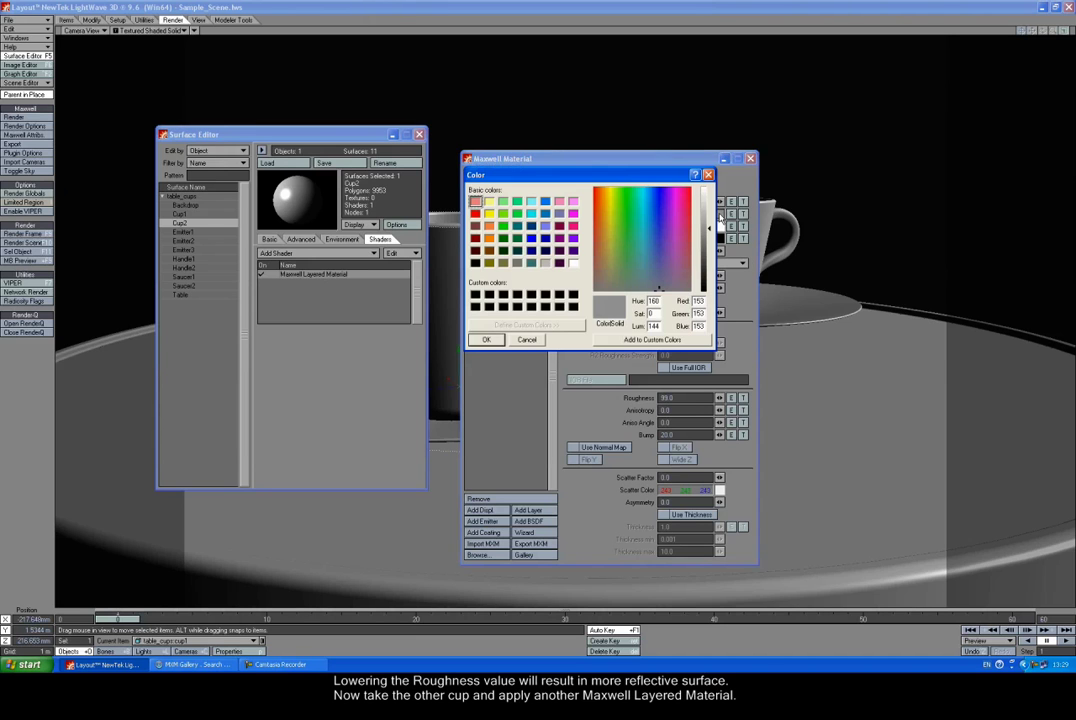
pyautogui.click(475, 237)
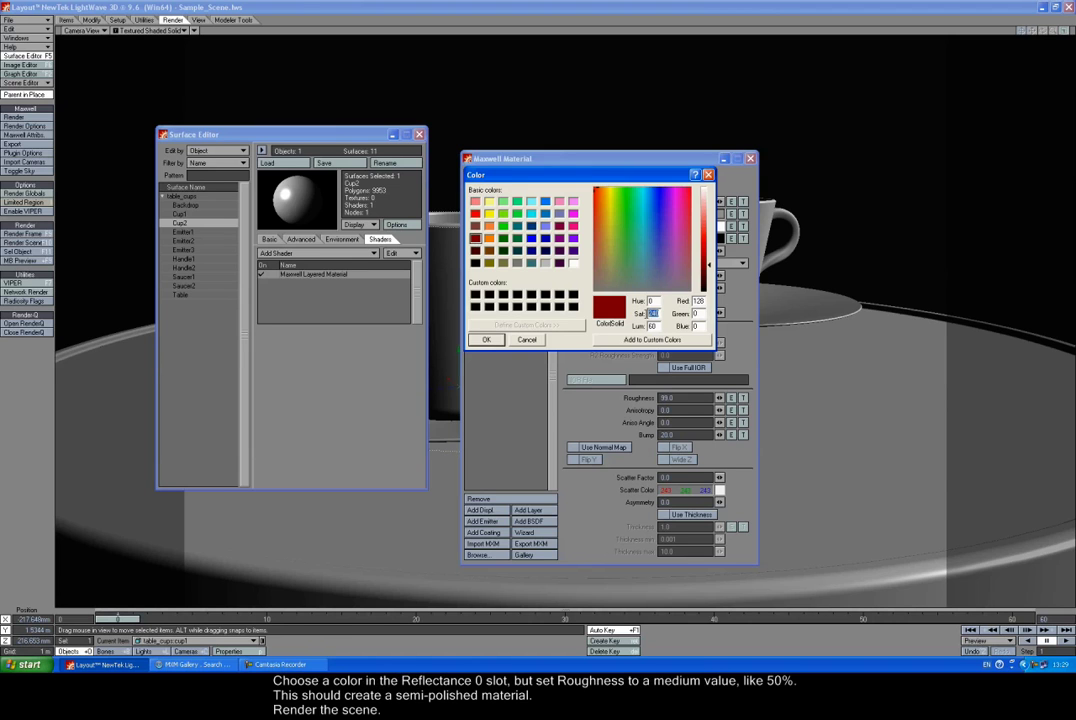
pyautogui.moveTo(656, 313); pyautogui.dragTo(640, 316)
pyautogui.write('200')
pyautogui.click(487, 340)
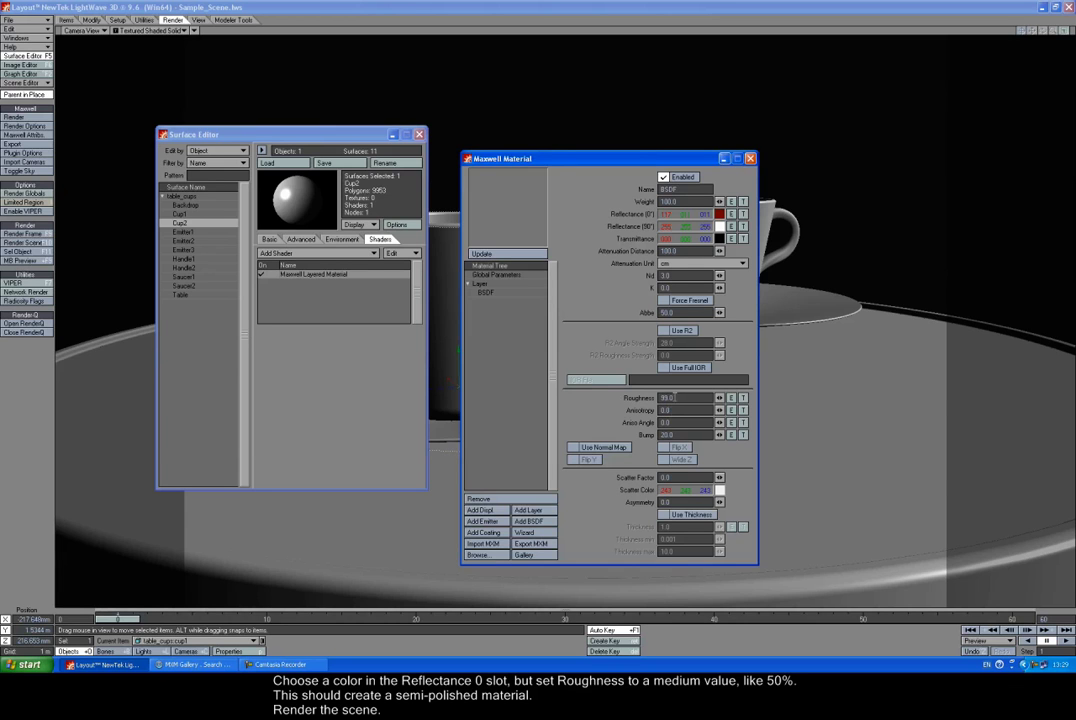
# Set Cup2's roughness to 50 and close the material editor.
pyautogui.doubleClick(666, 398)
pyautogui.write('50')
pyautogui.press('Tab')
pyautogui.click(751, 158)
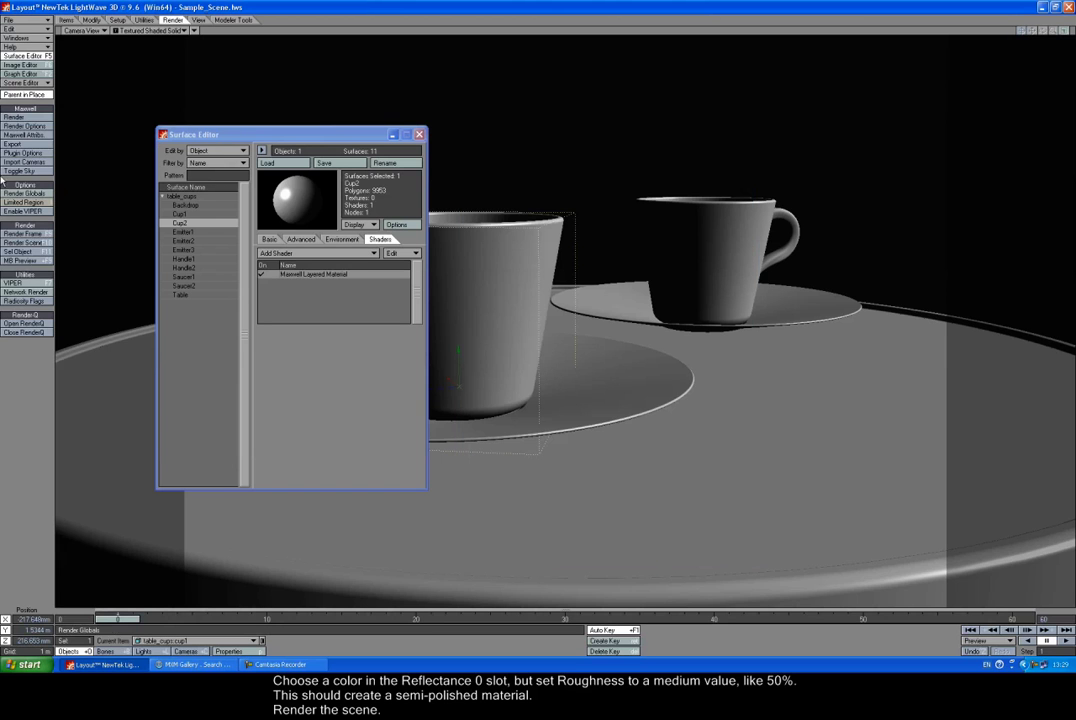
# Render the scene again in Maxwell to show the semi-polished red cup.
pyautogui.click(12, 117)
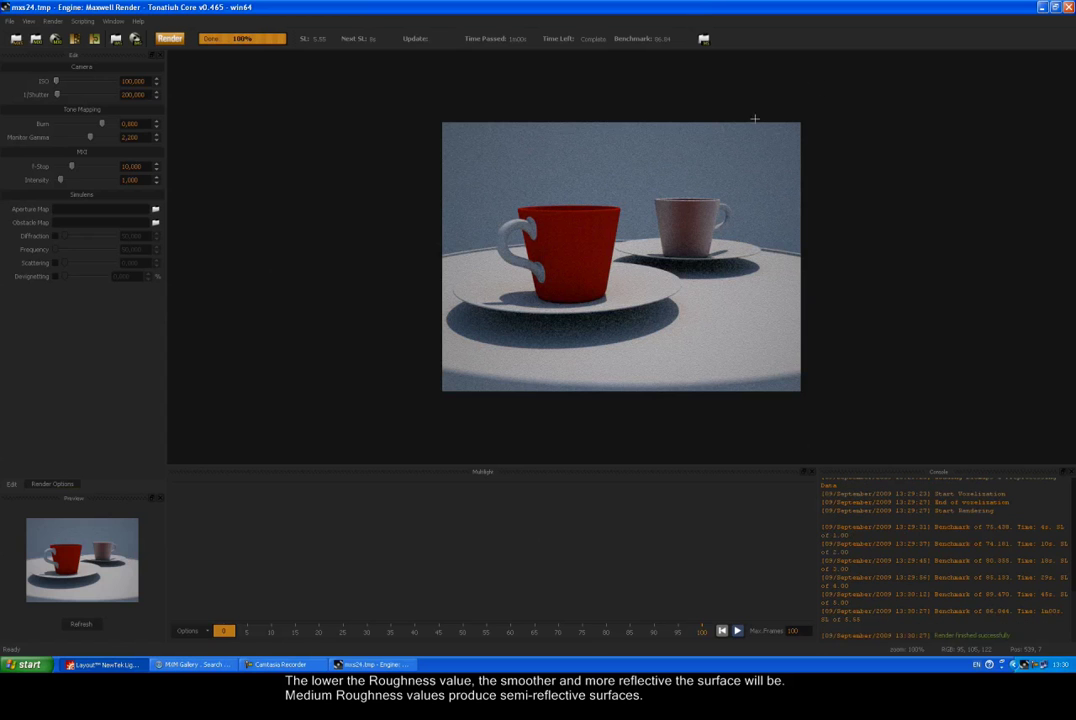
# Close the render and set Cup1's Maxwell Reflectance 0° to white.
pyautogui.click(1067, 7)
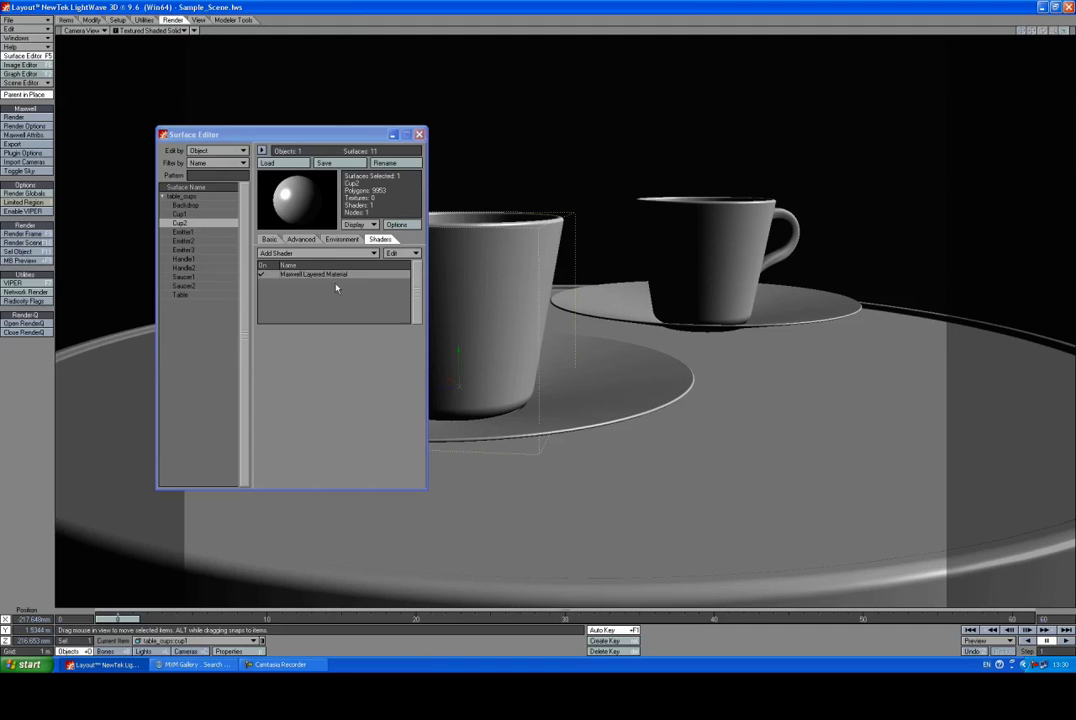
pyautogui.click(186, 214)
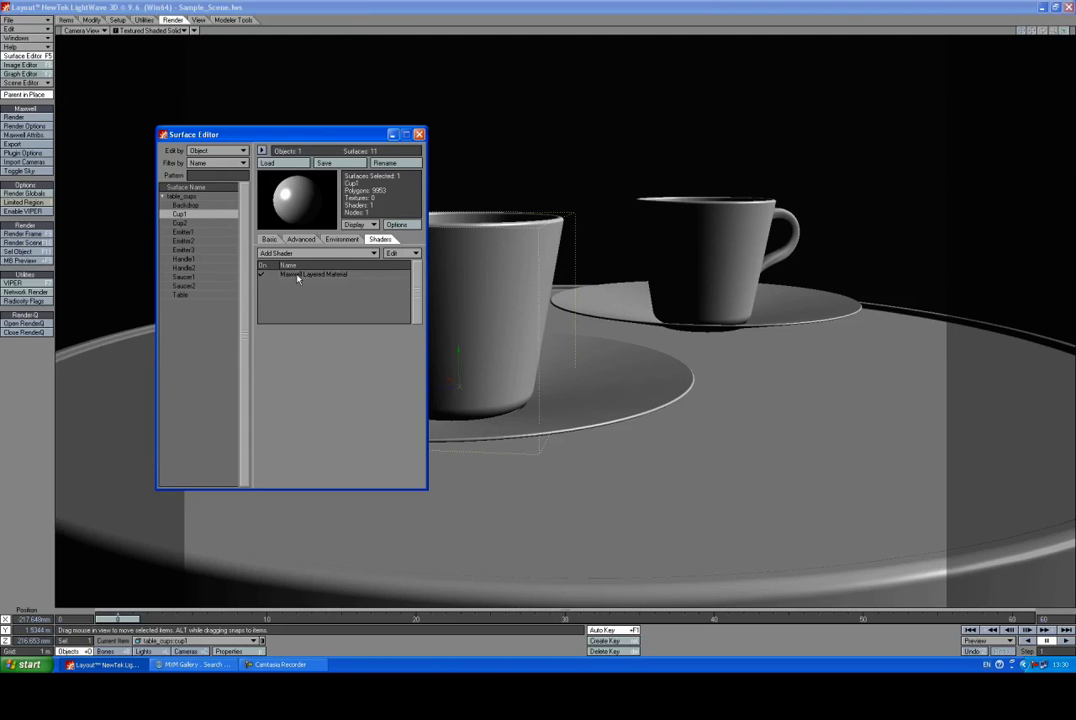
pyautogui.doubleClick(297, 276)
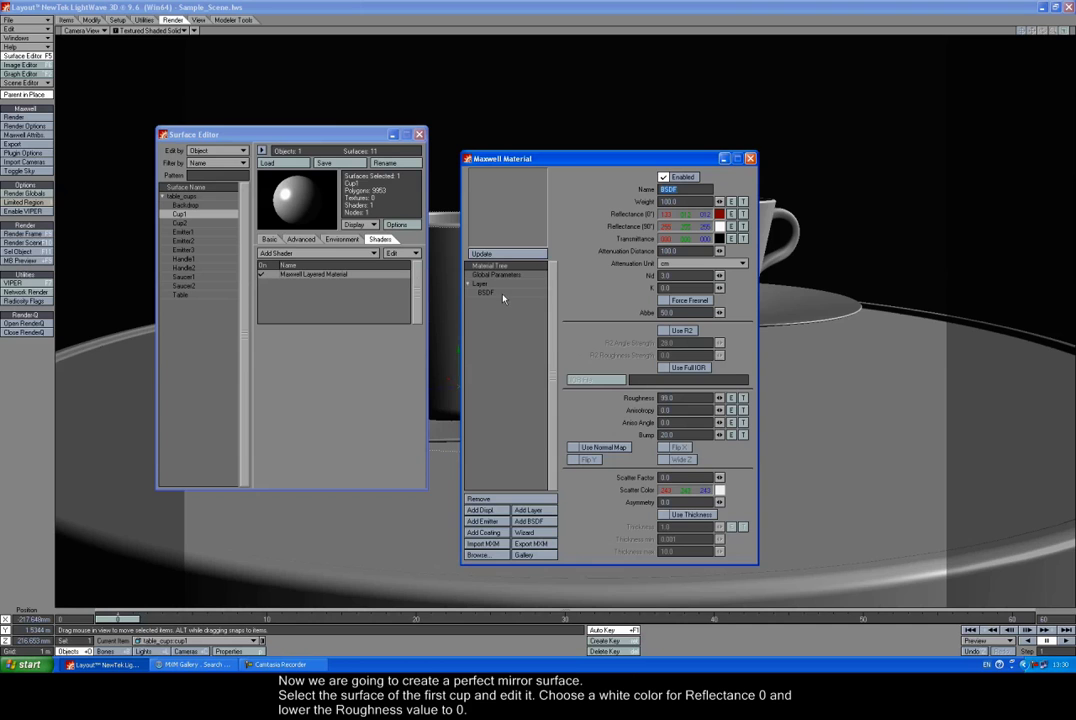
pyautogui.click(719, 214)
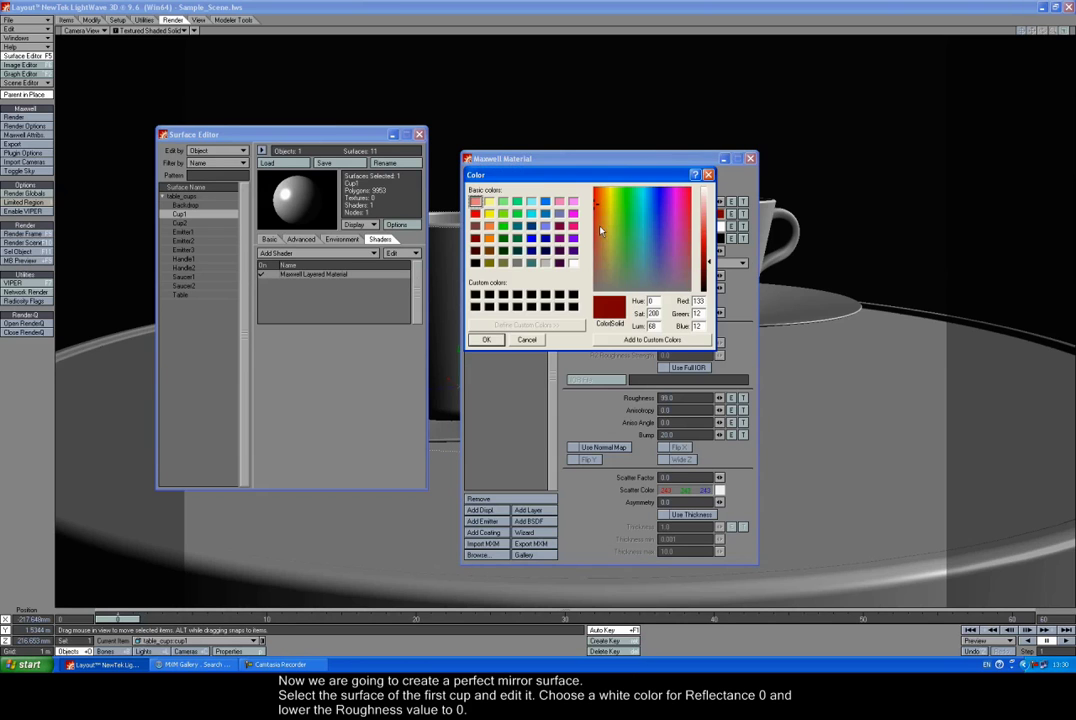
pyautogui.click(573, 262)
pyautogui.click(486, 339)
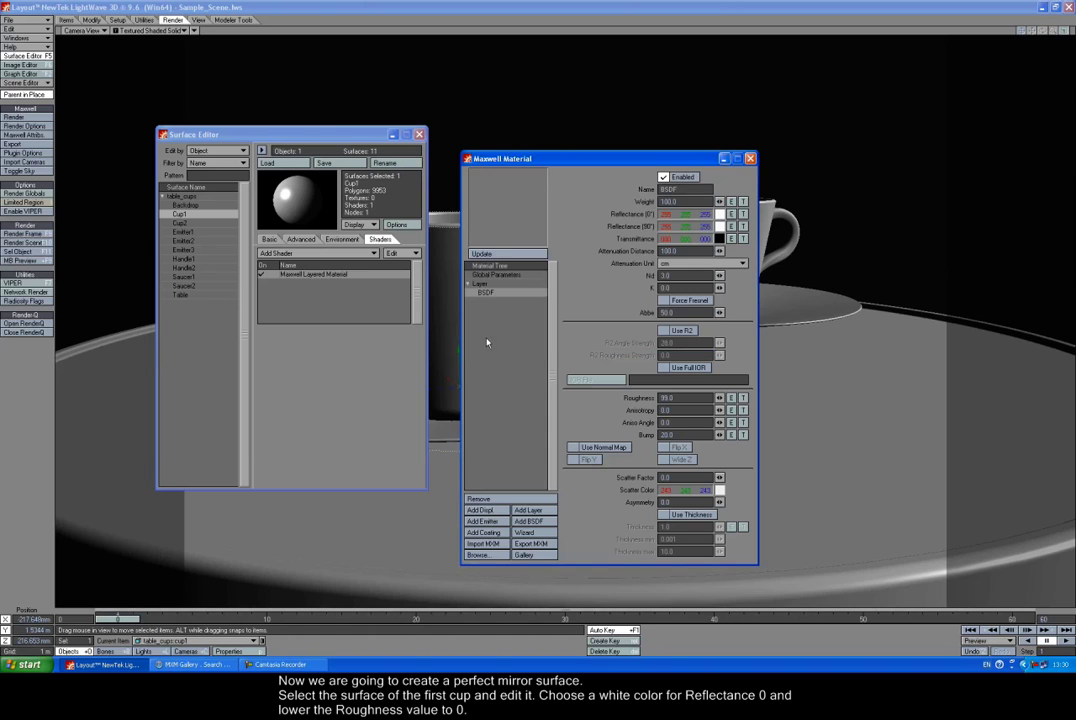
# Set Cup1's Roughness to 0 and Nd to 20, then close the material editor.
pyautogui.click(667, 397)
pyautogui.write('0')
pyautogui.press('Tab')
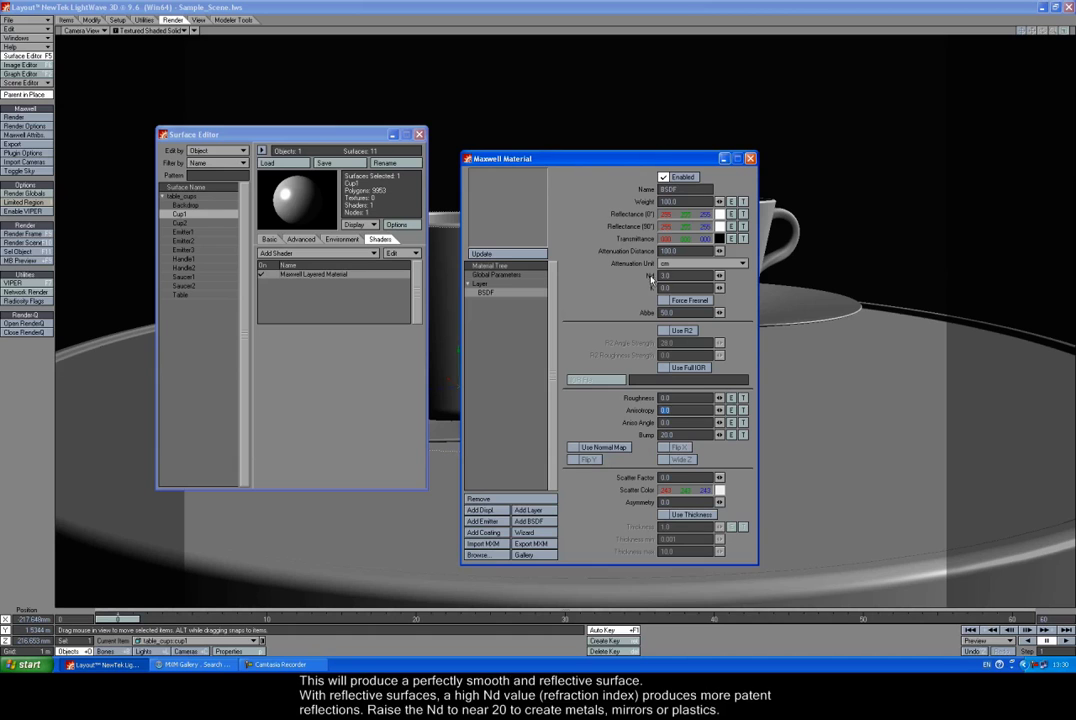
pyautogui.click(673, 275)
pyautogui.write('20')
pyautogui.press('Tab')
pyautogui.click(673, 398)
pyautogui.click(631, 138)
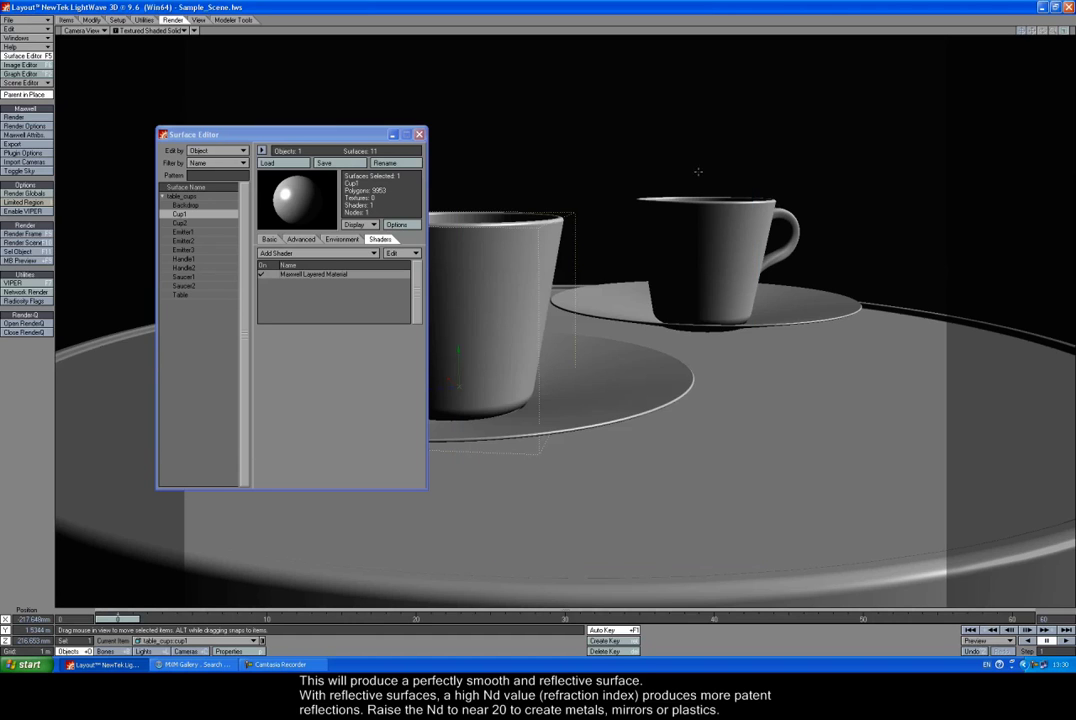
pyautogui.click(26, 126)
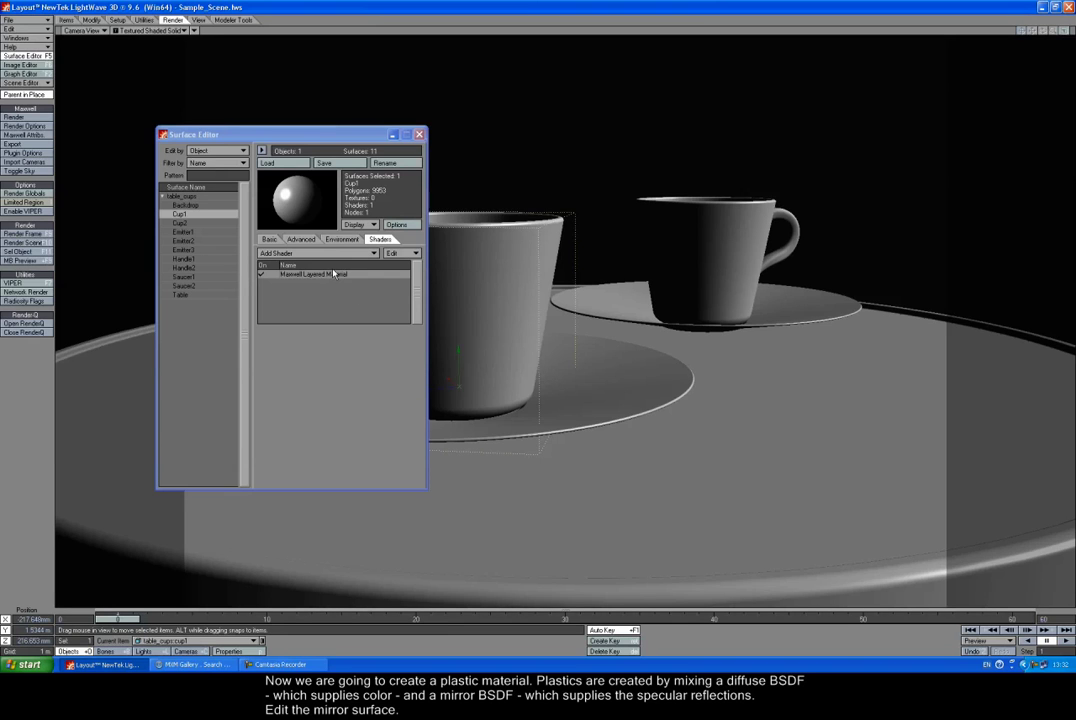
# Open Cup1's Maxwell material and add a second BSDF to its layer.
pyautogui.doubleClick(333, 273)
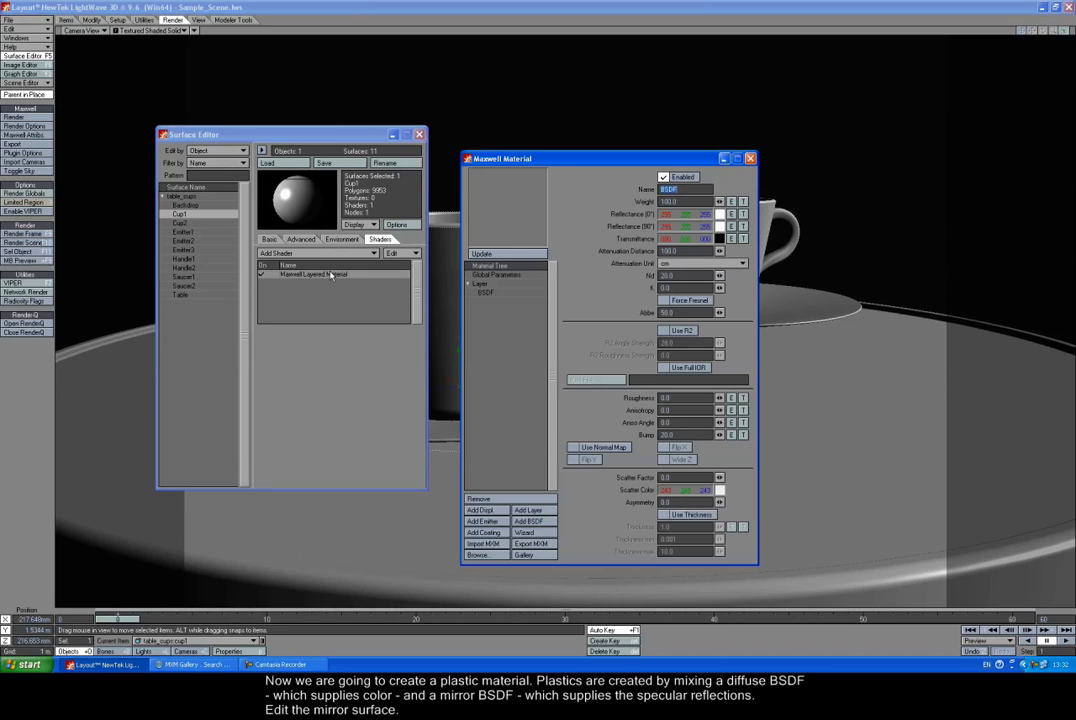
pyautogui.click(495, 294)
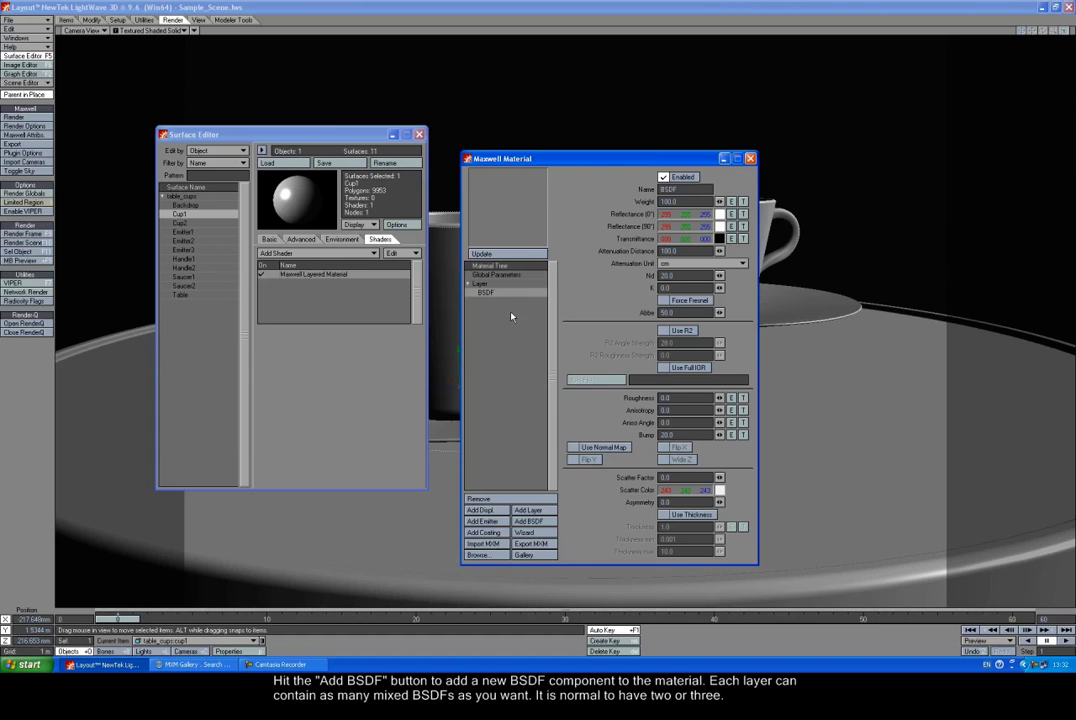
pyautogui.click(531, 522)
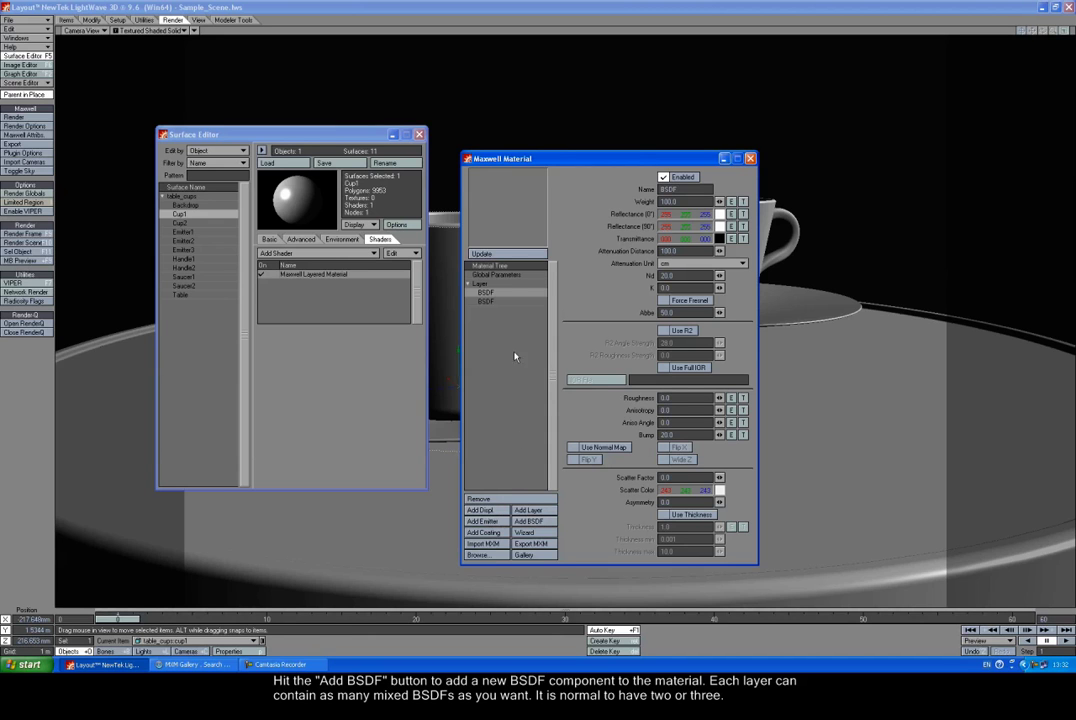
pyautogui.click(509, 294)
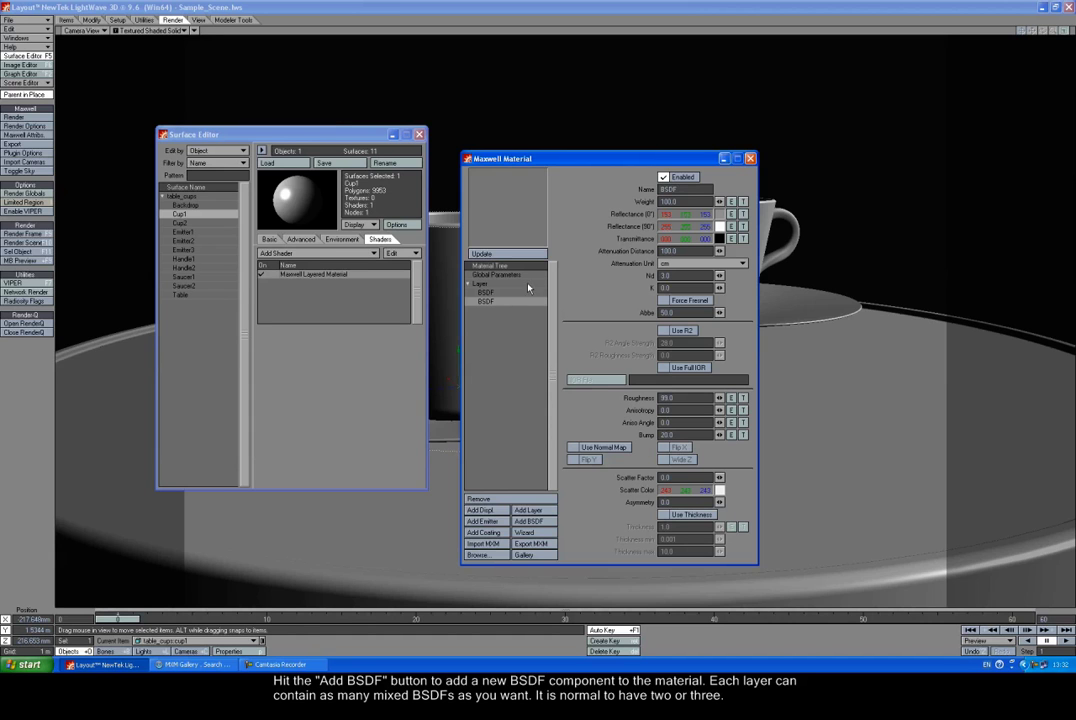
# Give the new BSDF a red-brown Reflectance 0°, keep Roughness 99, and name it 'diffuse'.
pyautogui.click(720, 214)
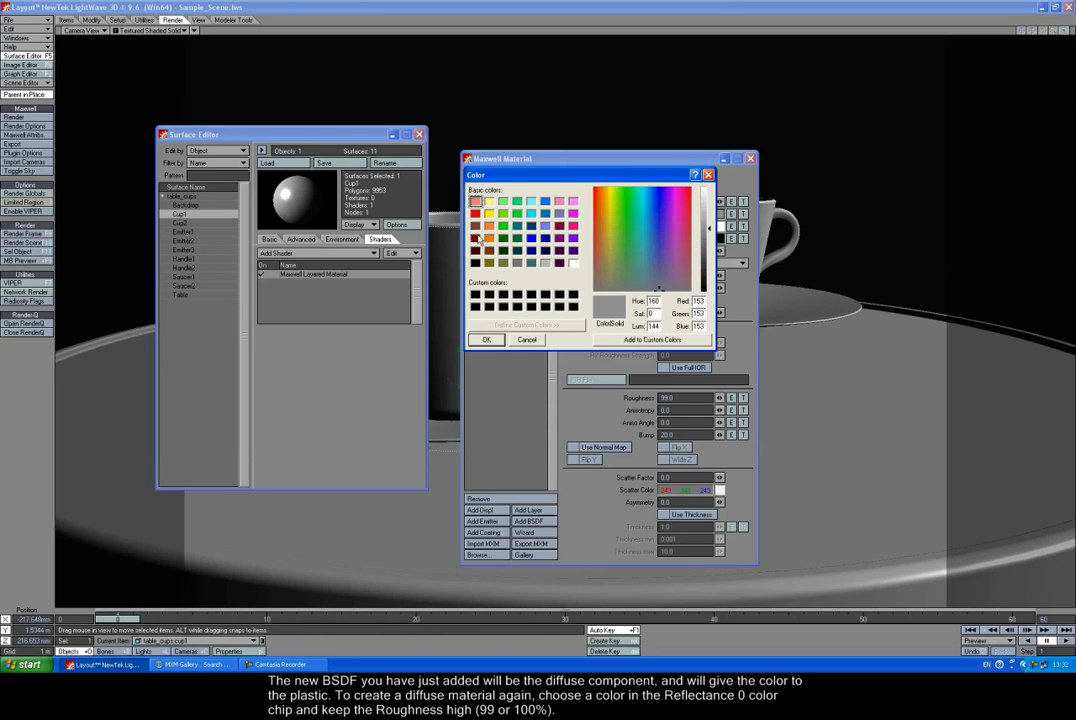
pyautogui.click(476, 238)
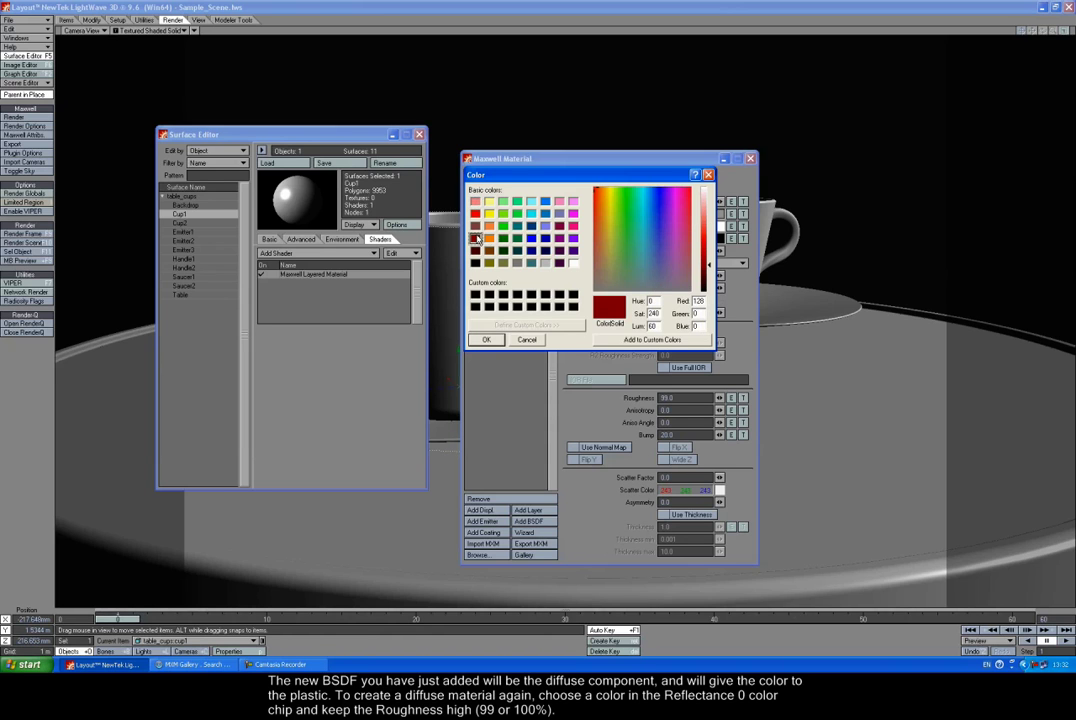
pyautogui.click(600, 211)
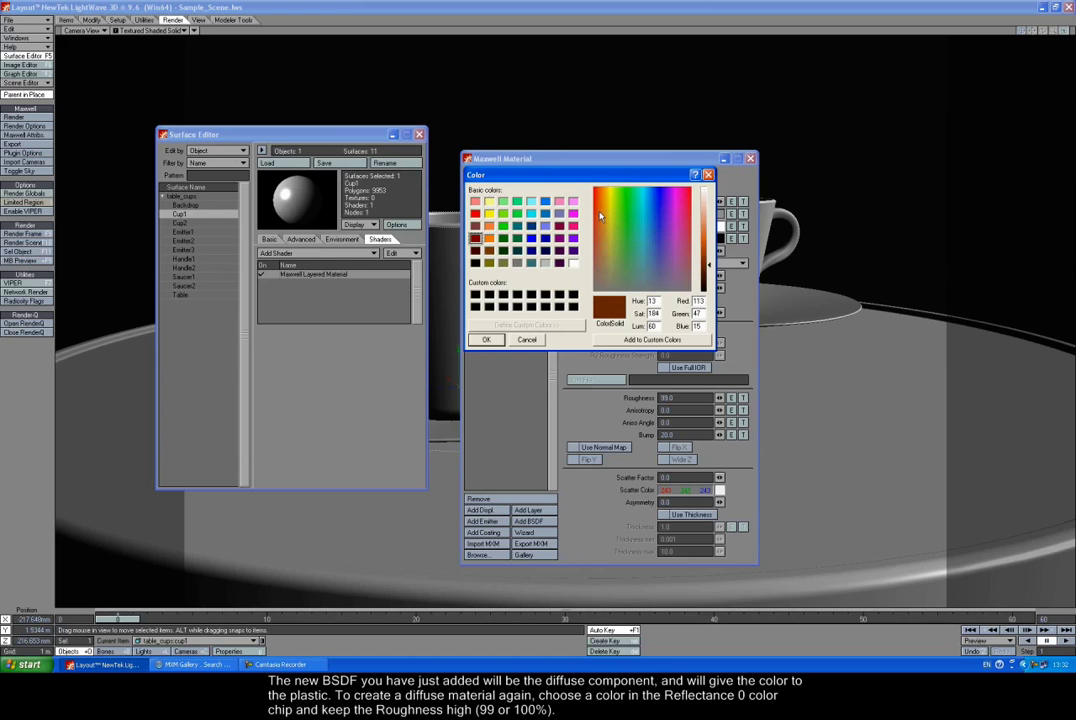
pyautogui.click(709, 262)
pyautogui.click(709, 258)
pyautogui.click(597, 211)
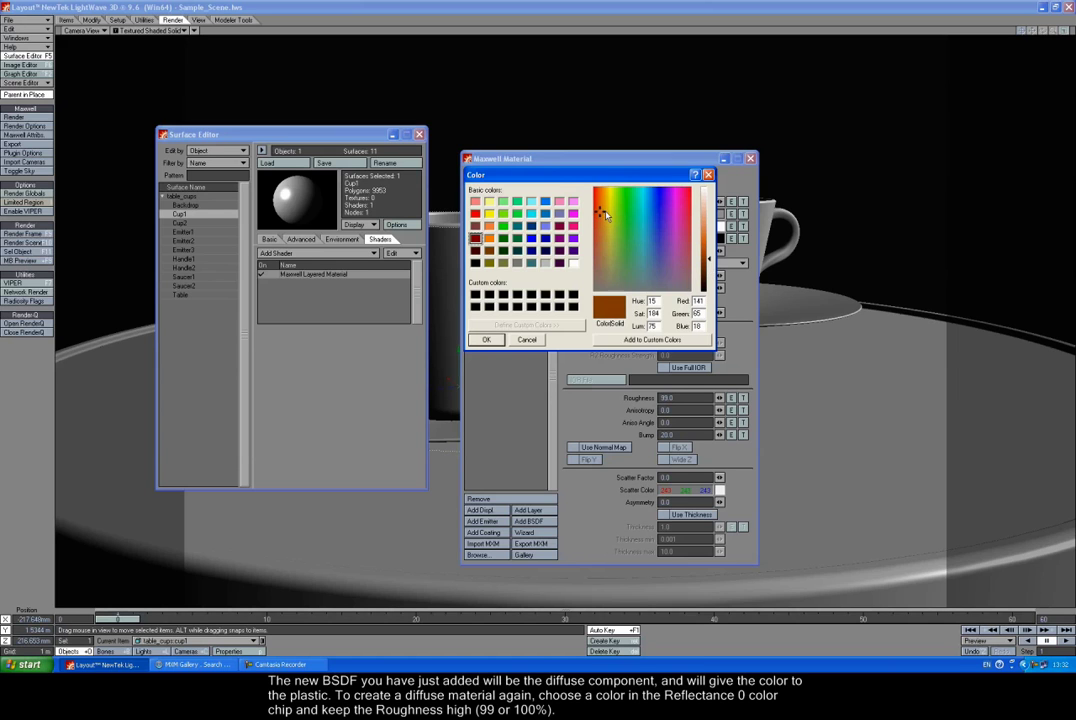
pyautogui.click(487, 339)
pyautogui.click(693, 397)
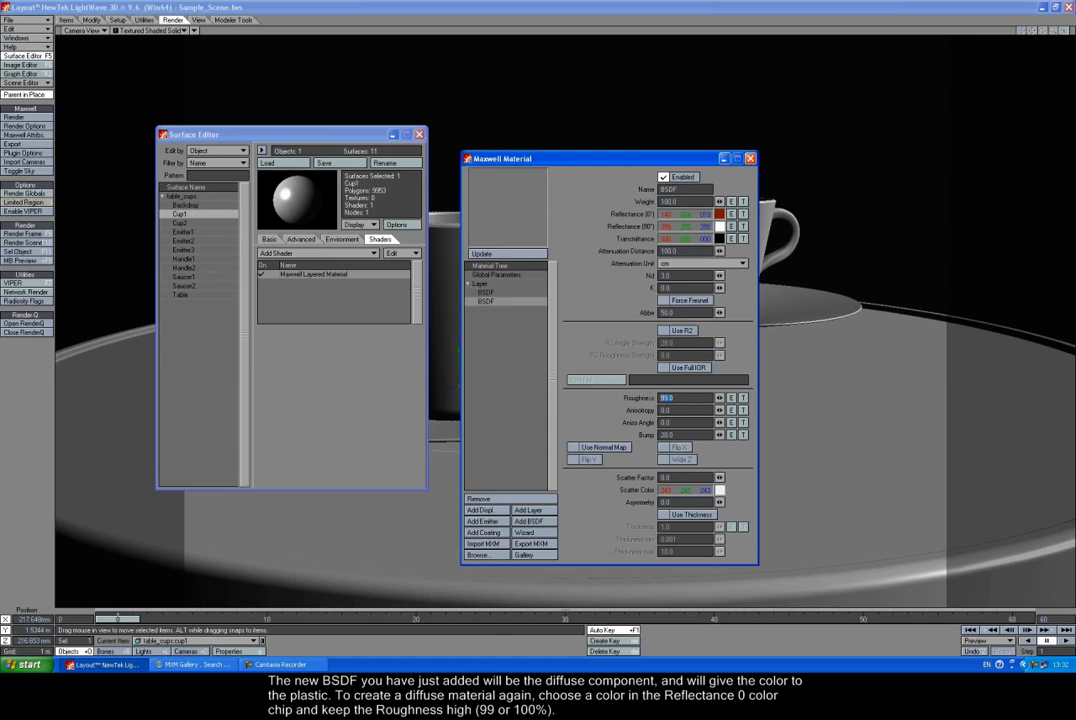
pyautogui.click(500, 300)
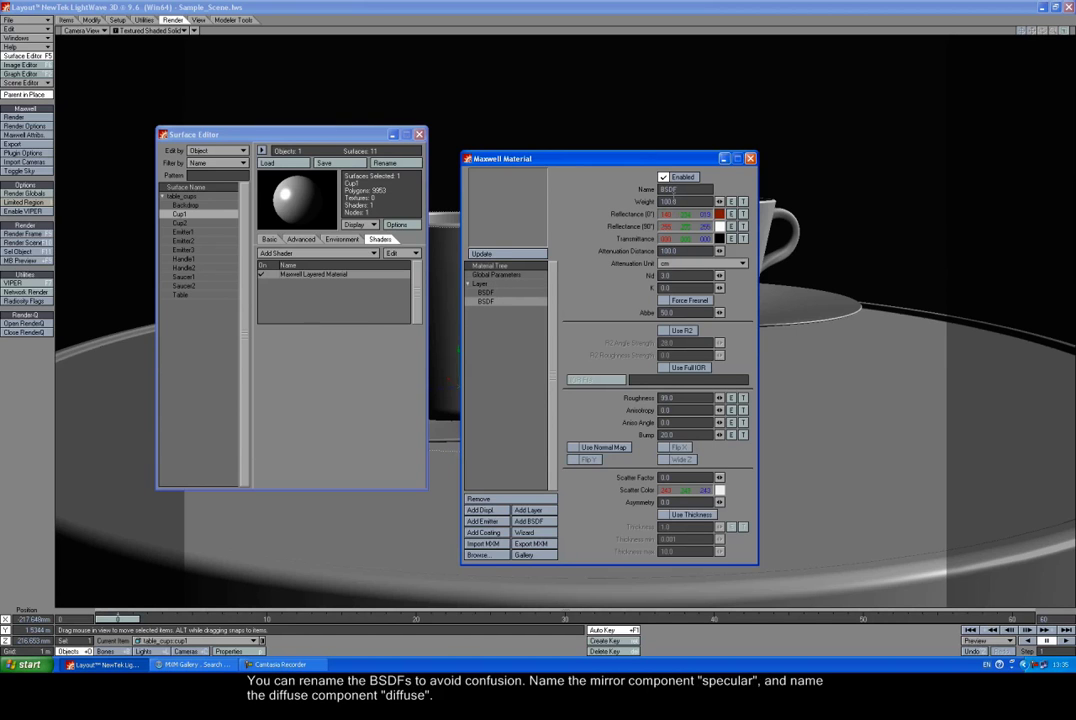
pyautogui.doubleClick(676, 188)
pyautogui.write('diffuse')
# Rename the first BSDF to 'specular'.
pyautogui.click(486, 293)
pyautogui.click(658, 190)
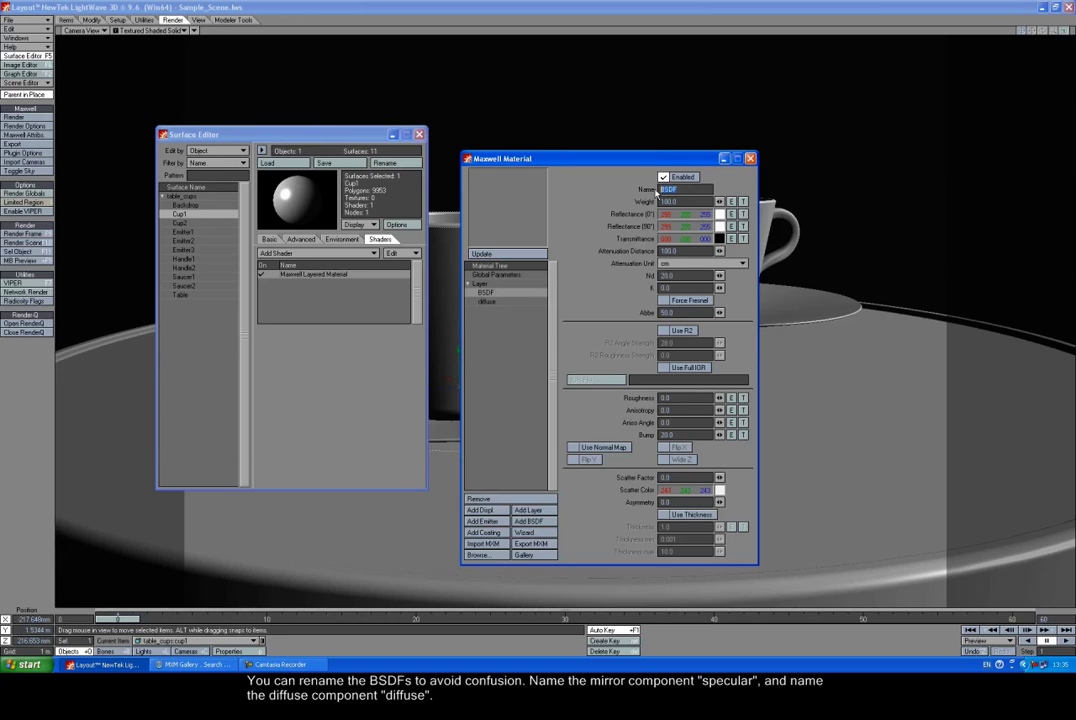
pyautogui.write('sped')
# Set the diffuse weight to 90 and the specular weight to 10, then close the editor.
pyautogui.click(509, 303)
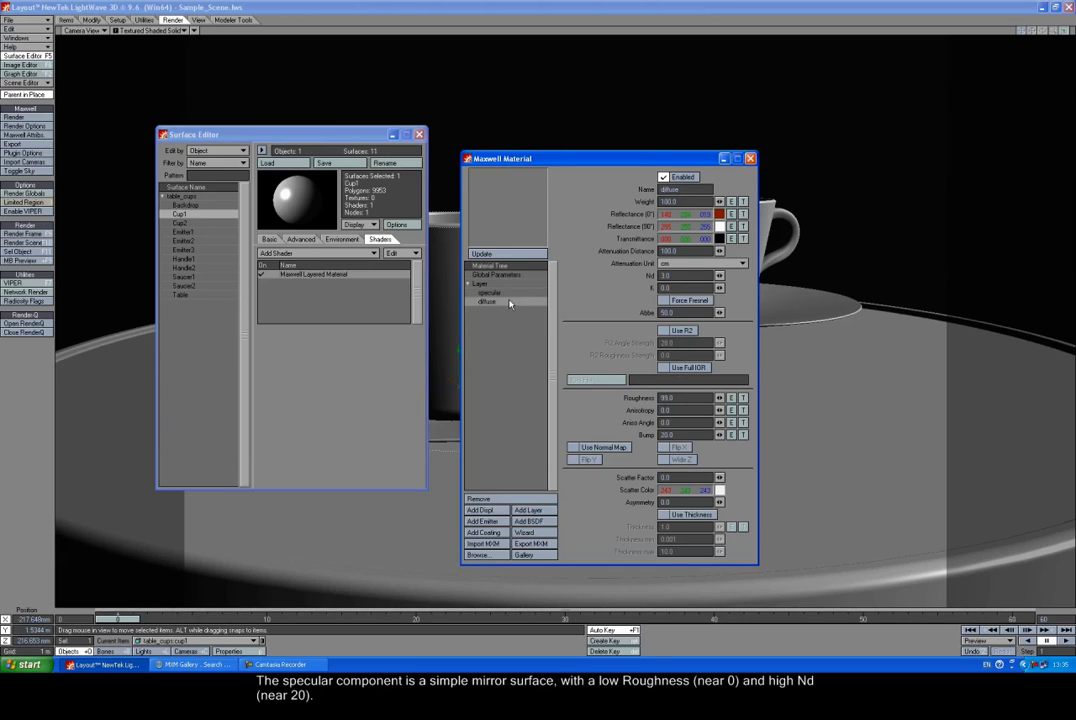
pyautogui.click(684, 201)
pyautogui.write('90')
pyautogui.press('Tab')
pyautogui.click(507, 292)
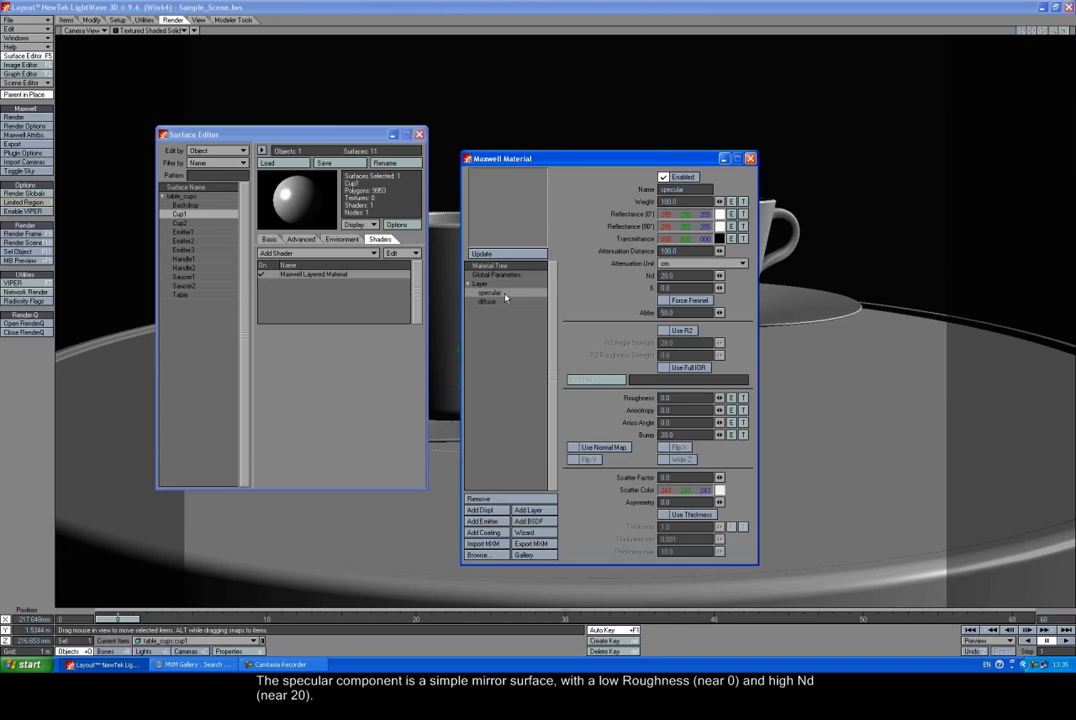
pyautogui.click(688, 201)
pyautogui.write('10')
pyautogui.press('Tab')
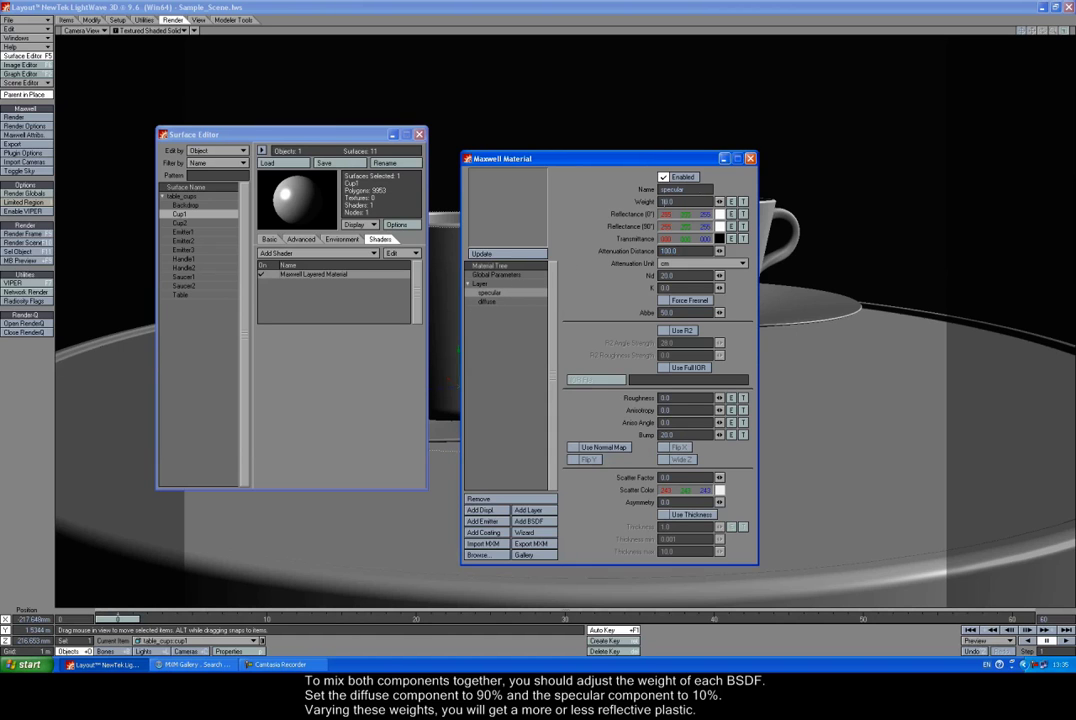
pyautogui.click(750, 159)
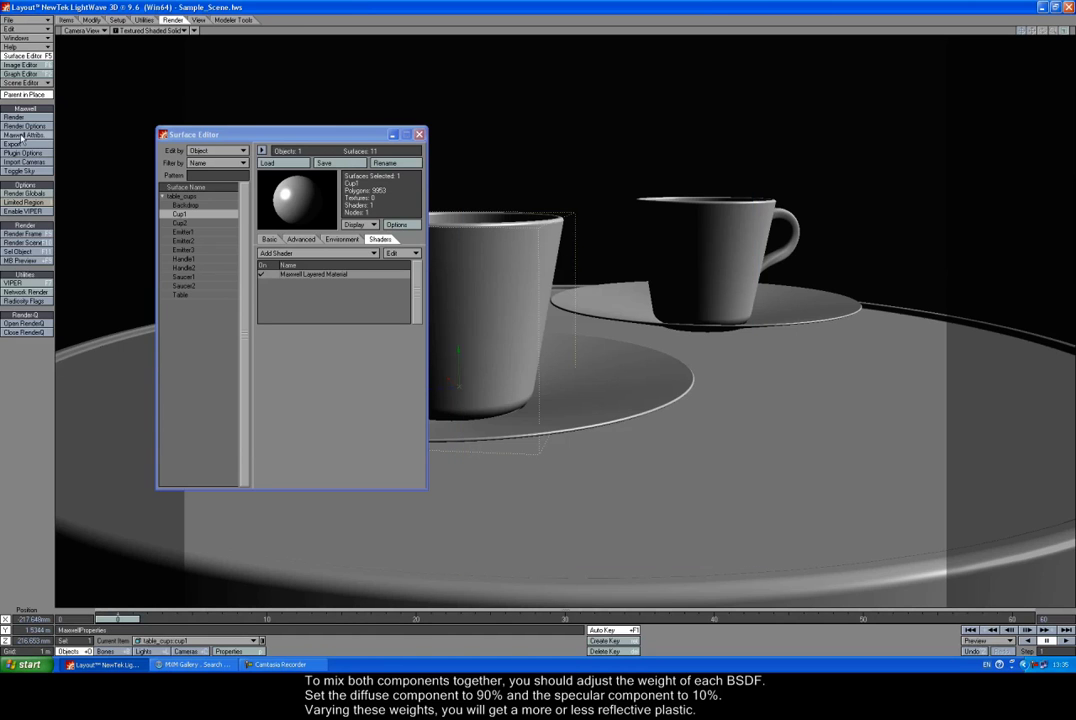
# Start a Maxwell render showing Cup1 as glossy red plastic.
pyautogui.click(20, 117)
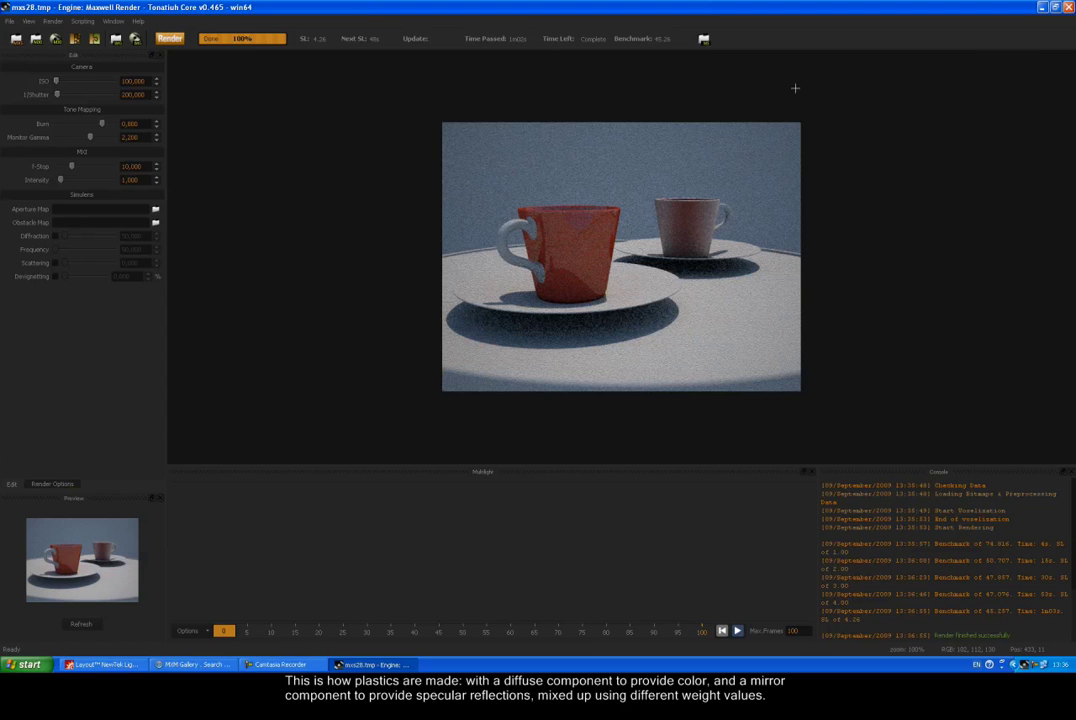
# Replace Cup1's specular and diffuse components with a single new BSDF on the material layer.
pyautogui.click(1068, 9)
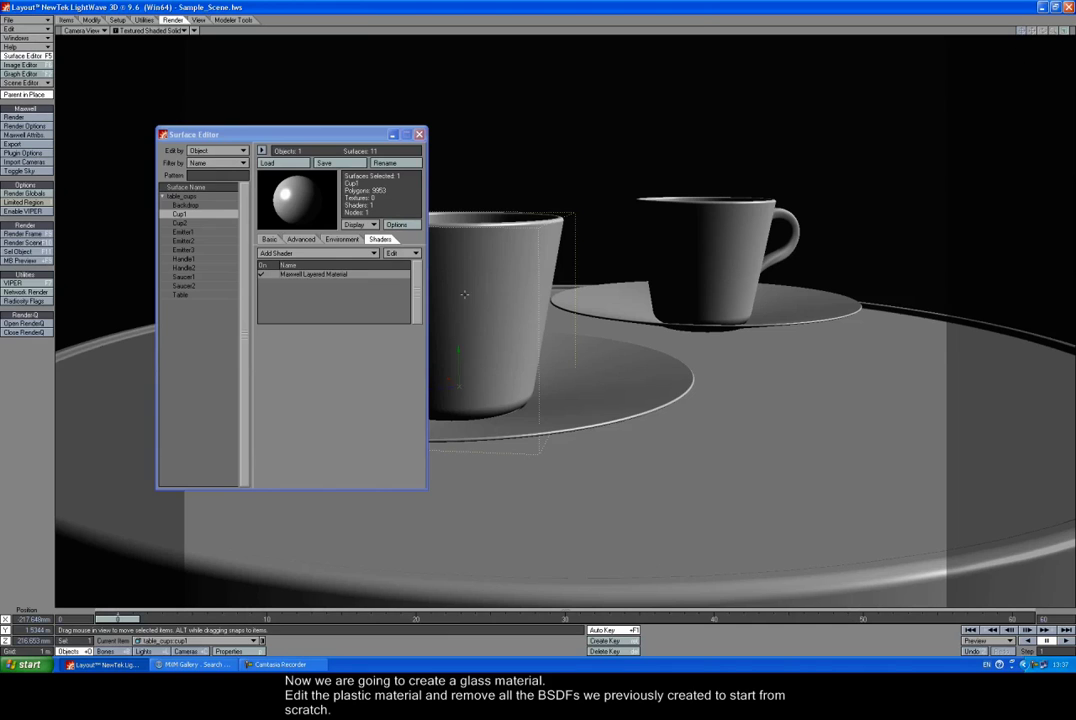
pyautogui.doubleClick(303, 275)
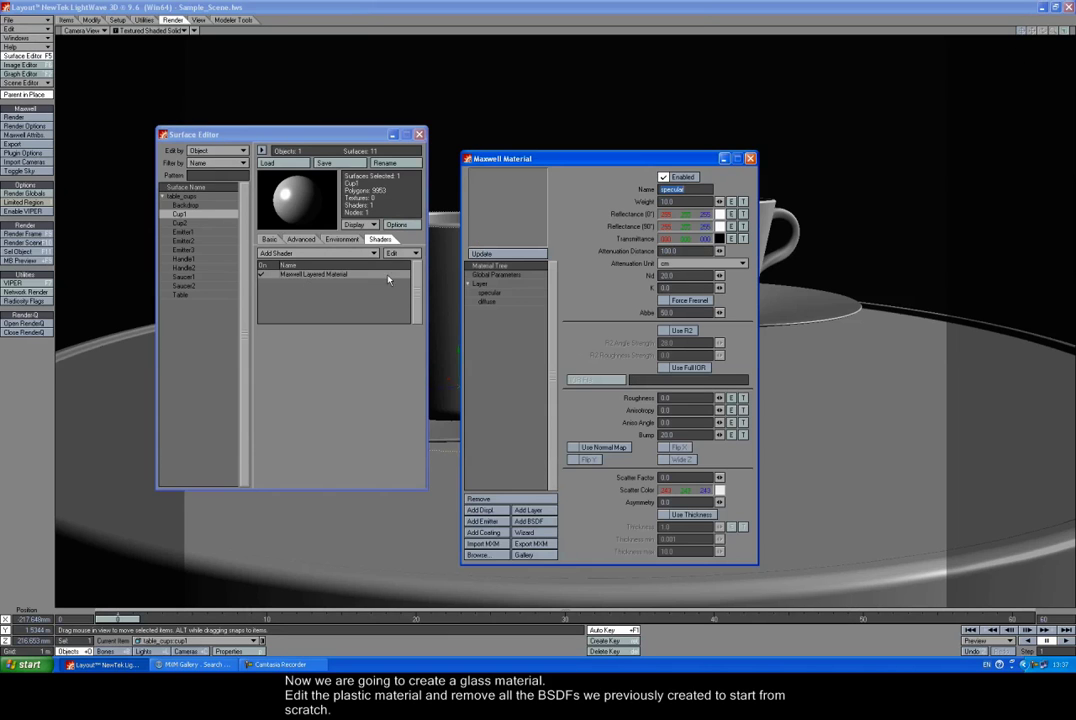
pyautogui.click(488, 292)
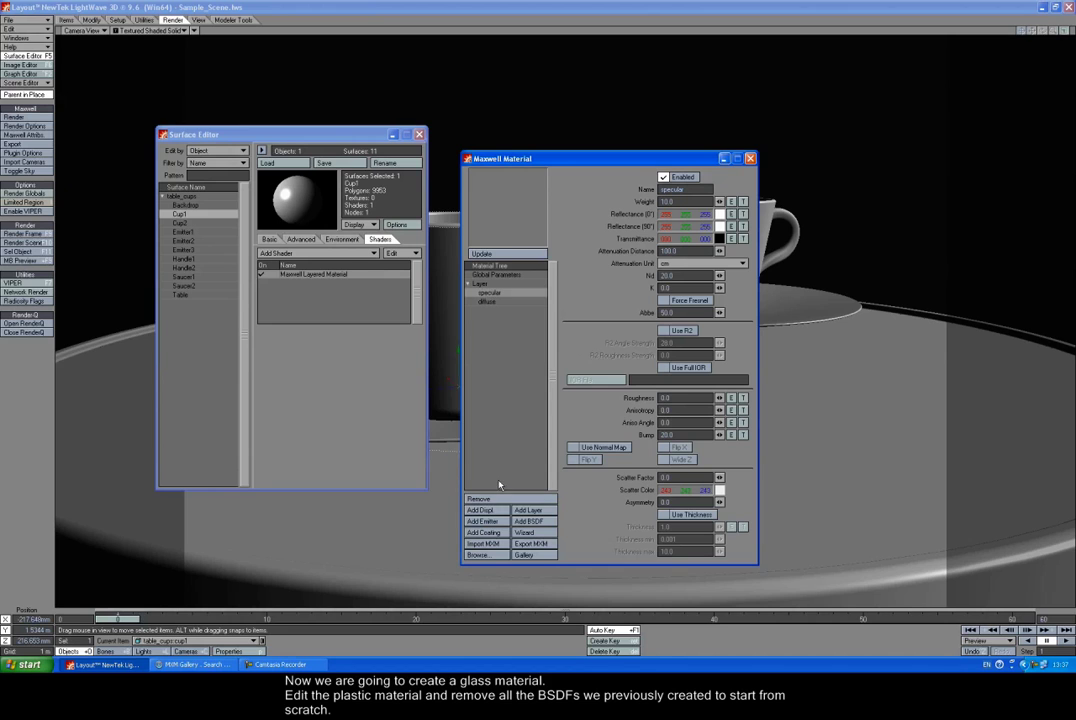
pyautogui.click(500, 498)
pyautogui.click(510, 498)
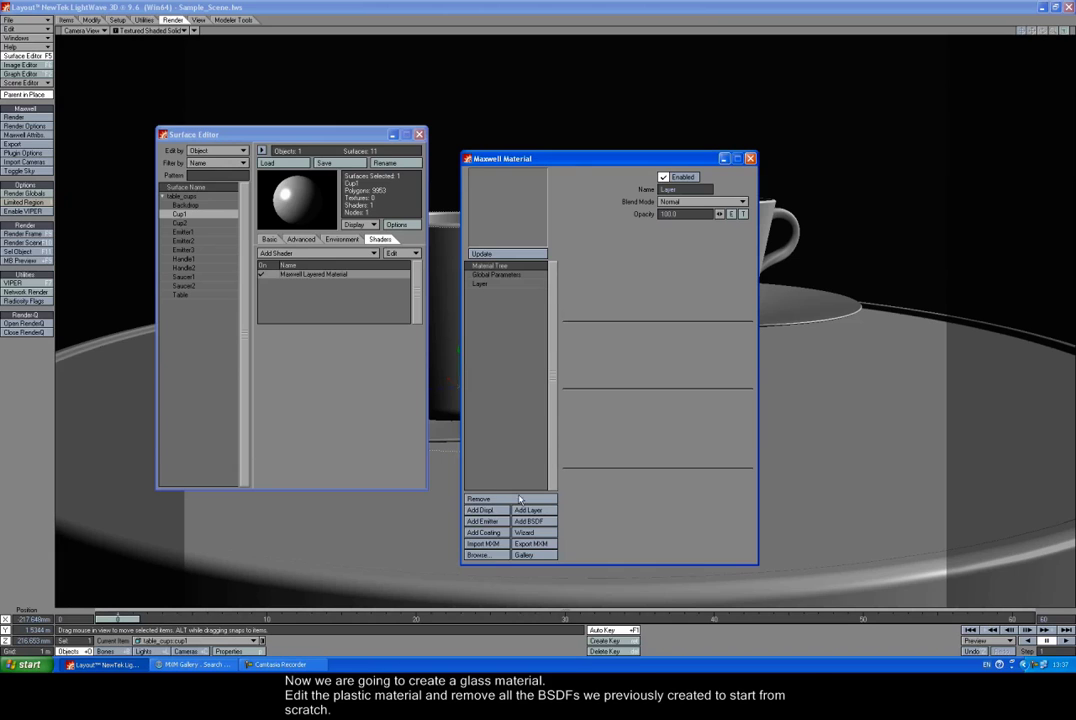
pyautogui.click(509, 283)
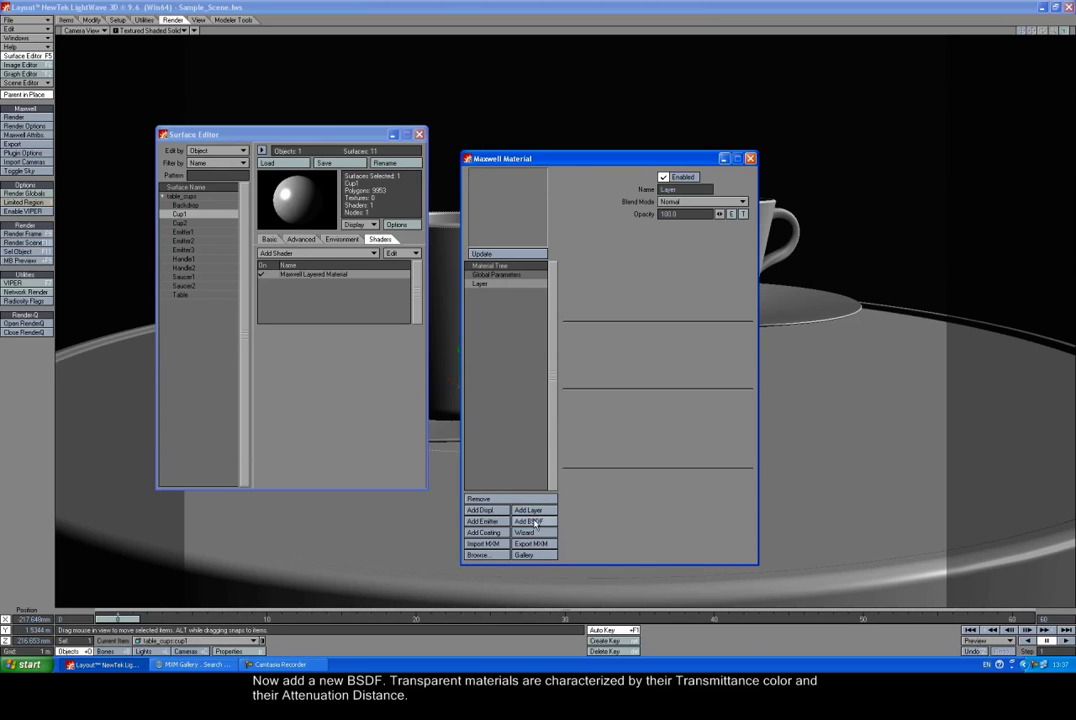
pyautogui.click(530, 521)
pyautogui.click(490, 293)
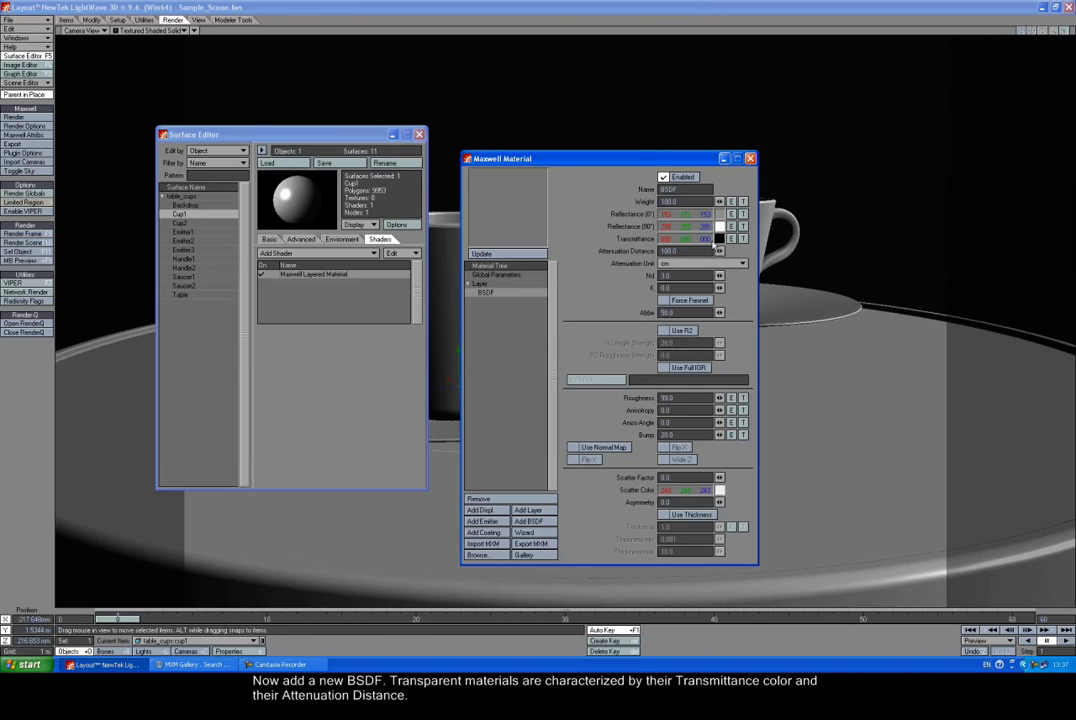
# Set the new BSDF's Transmittance colour to a green glass tint.
pyautogui.click(719, 238)
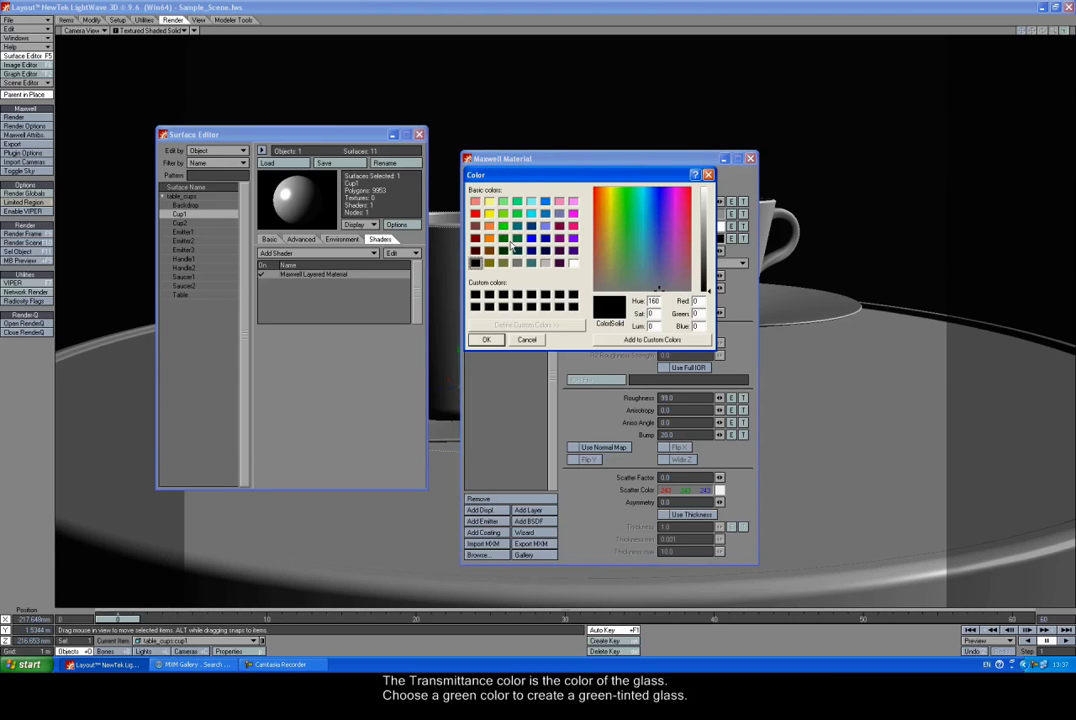
pyautogui.click(504, 238)
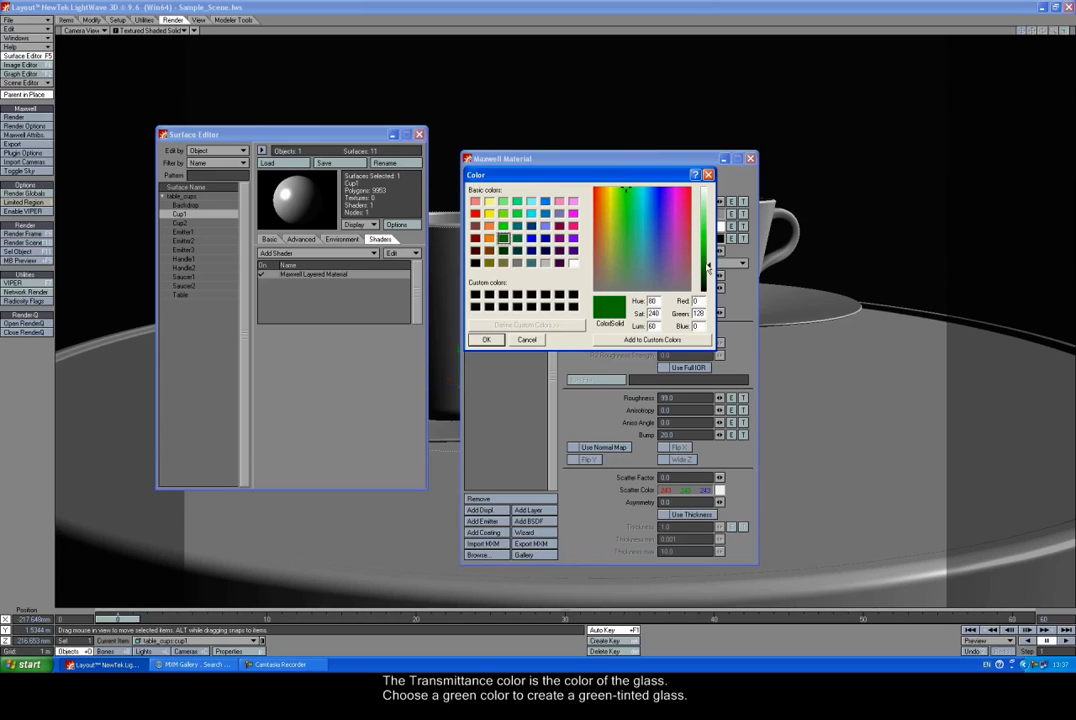
pyautogui.moveTo(708, 266); pyautogui.dragTo(710, 262)
pyautogui.click(486, 340)
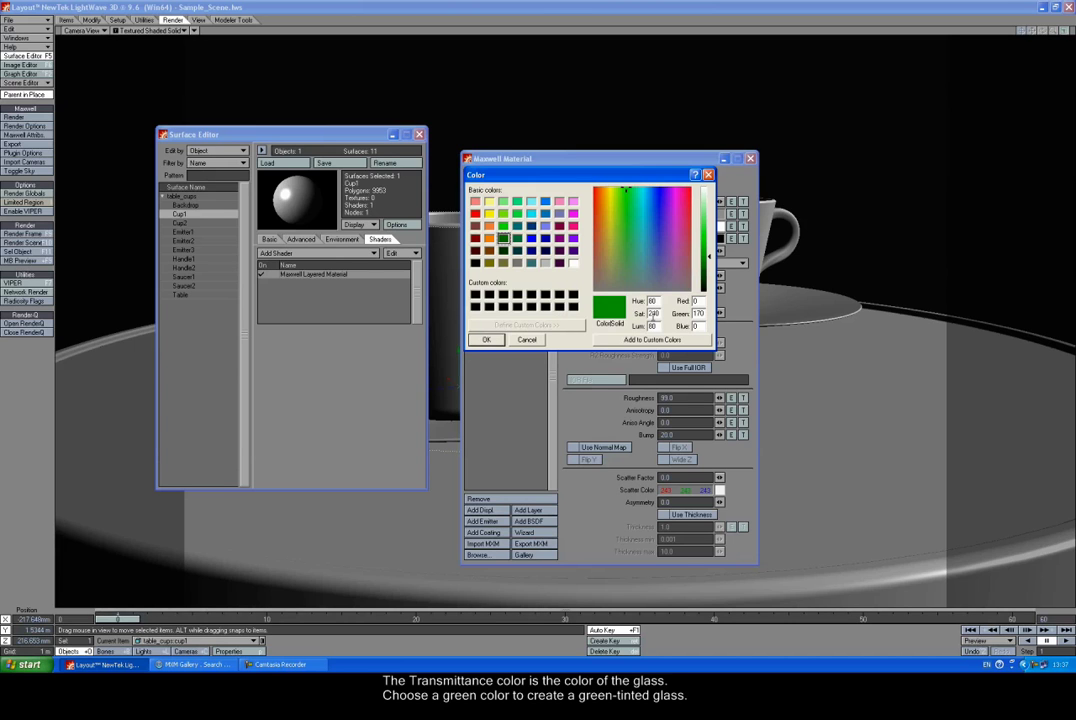
pyautogui.doubleClick(652, 313)
pyautogui.press('Return')
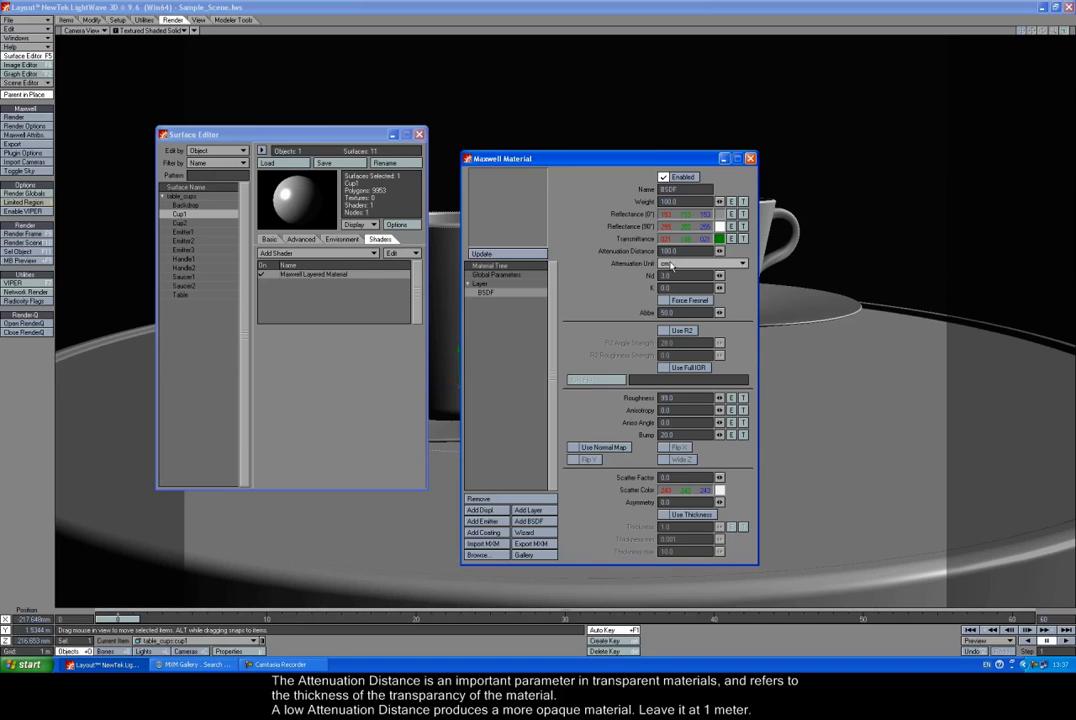
# Give the green BSDF Roughness 0 and Nd 1.5.
pyautogui.click(686, 399)
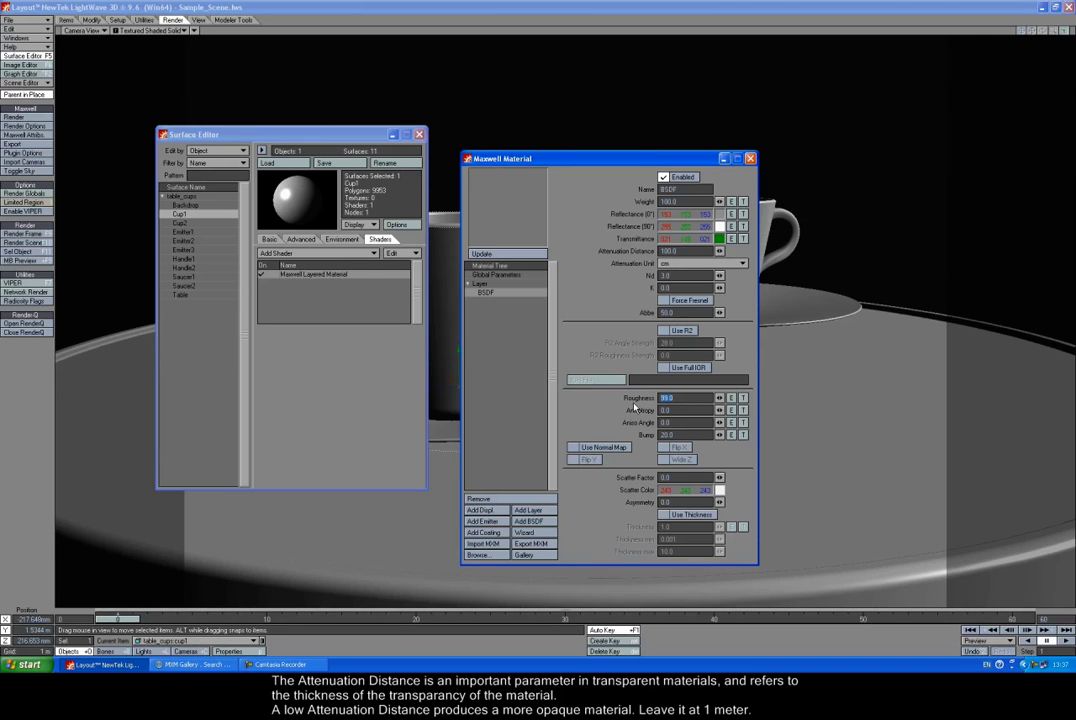
pyautogui.write('0')
pyautogui.press('Tab')
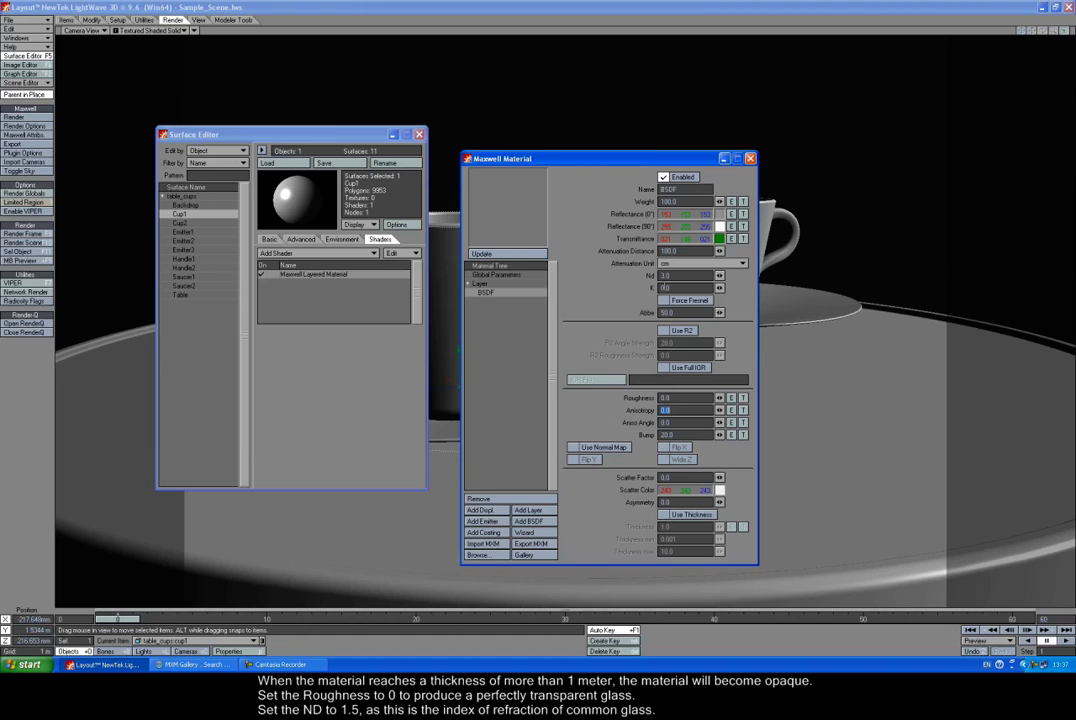
pyautogui.click(668, 275)
pyautogui.write('1.5')
pyautogui.press('Tab')
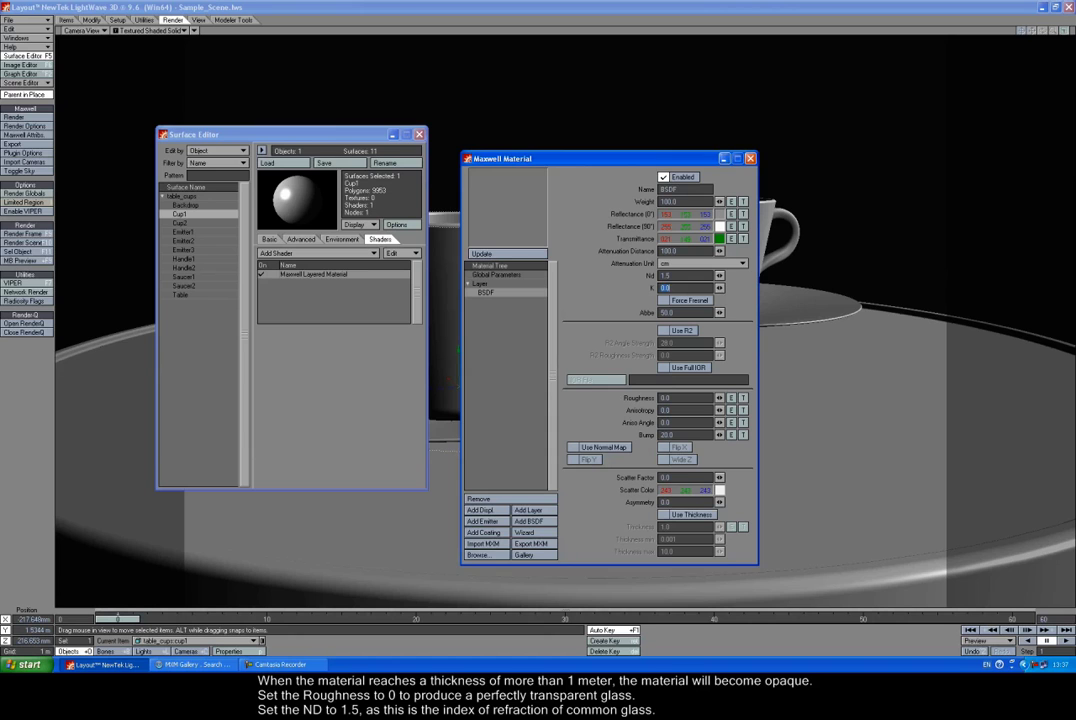
# Set Attenuation Distance to 1 m, preview the glass material, and close the material settings.
pyautogui.click(666, 263)
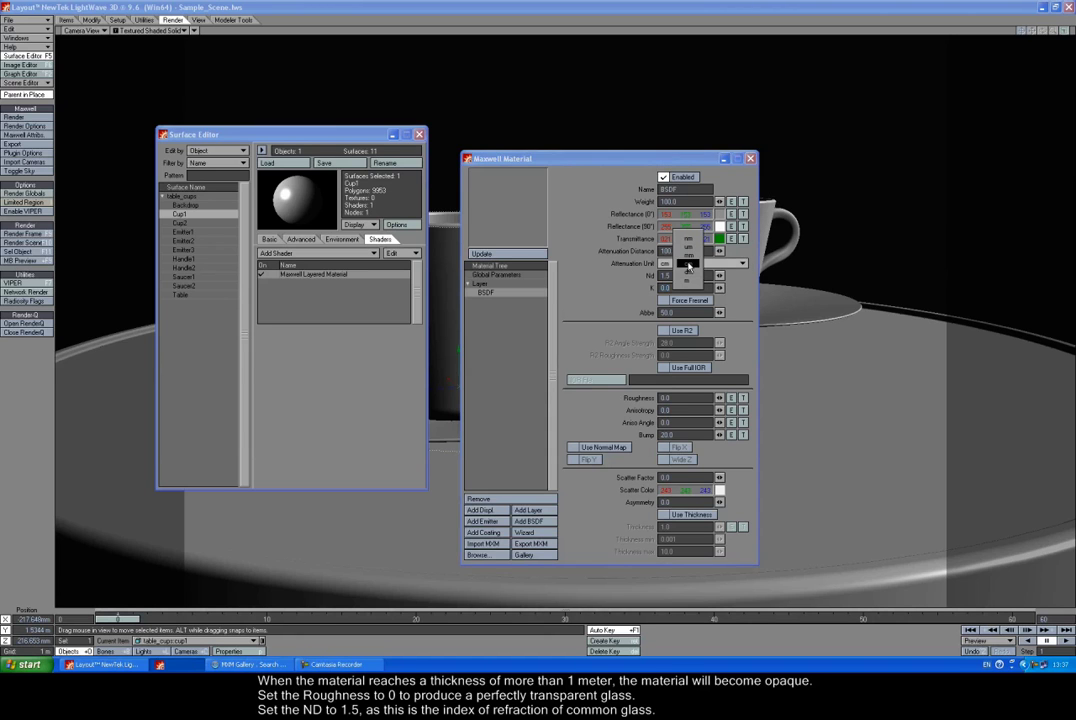
pyautogui.click(665, 262)
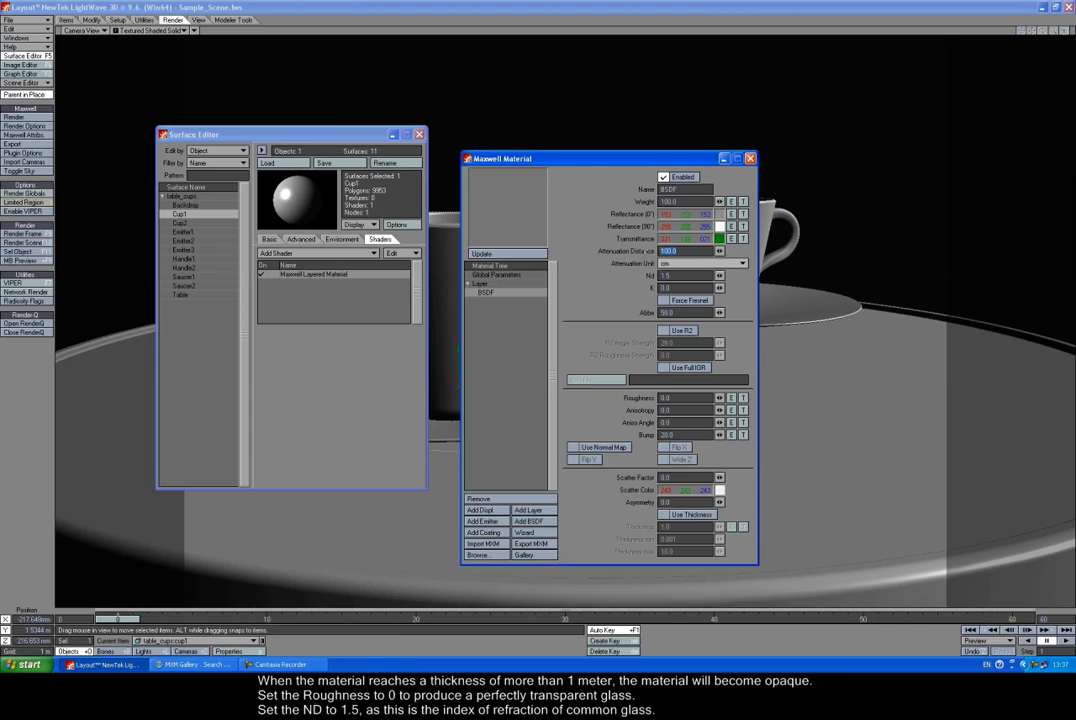
pyautogui.click(685, 251)
pyautogui.write('1')
pyautogui.click(684, 263)
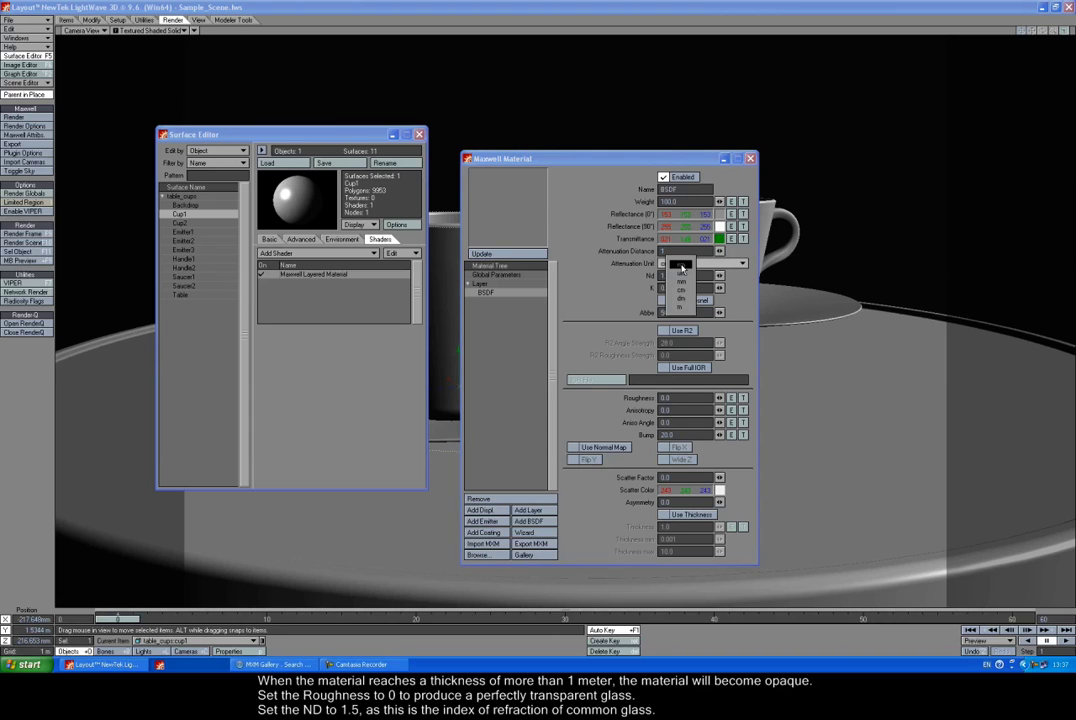
pyautogui.click(683, 308)
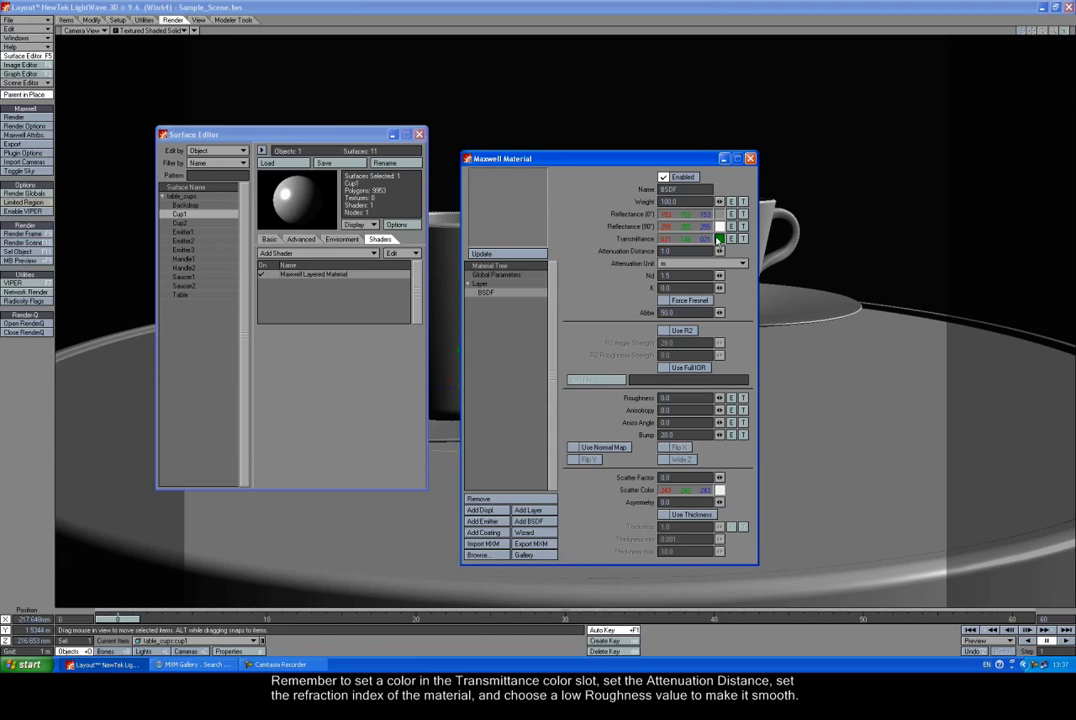
pyautogui.click(664, 251)
pyautogui.write('1')
pyautogui.press('Return')
pyautogui.click(507, 257)
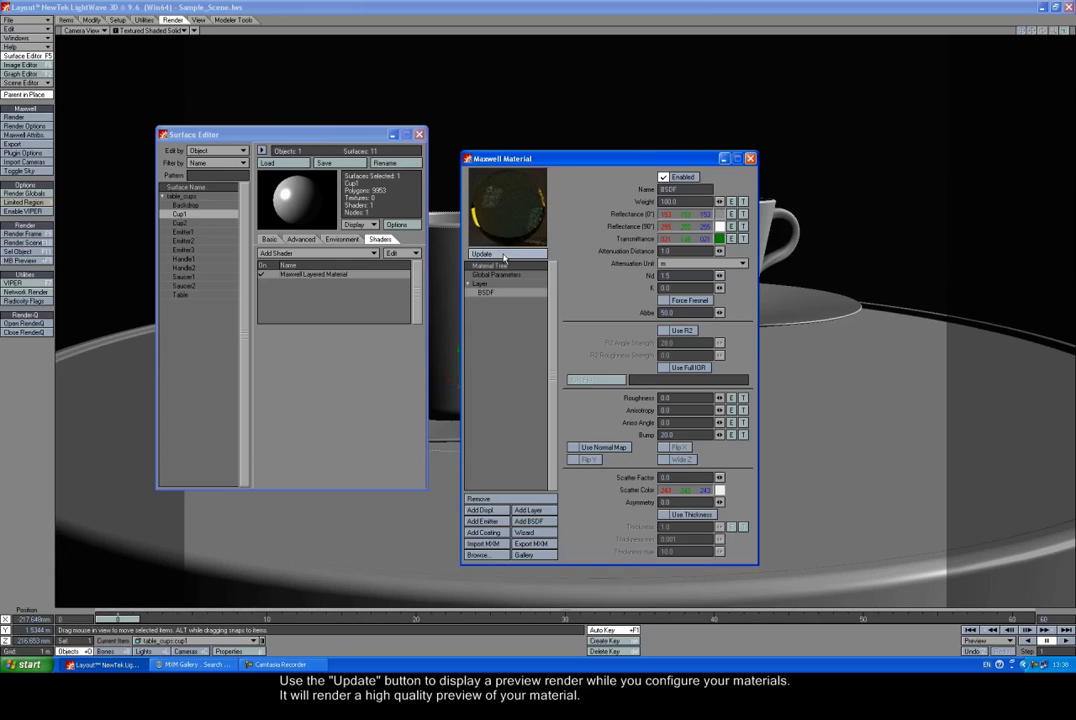
pyautogui.click(750, 160)
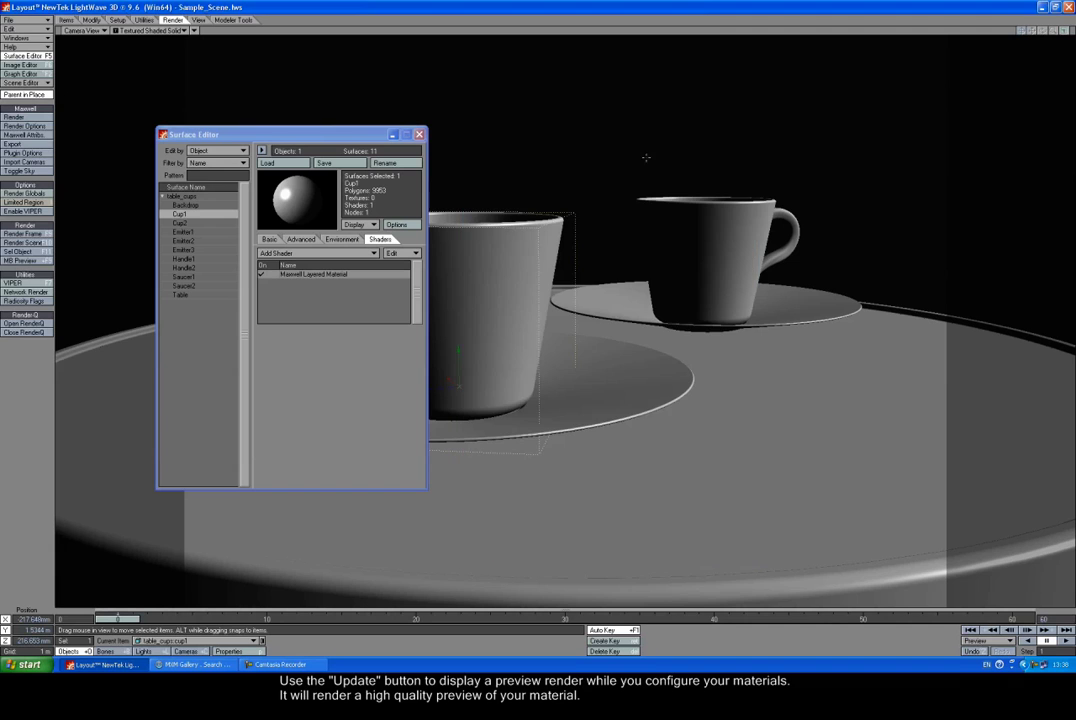
# Render the scene in Maxwell to check Cup1 as green glass with caustics.
pyautogui.click(14, 117)
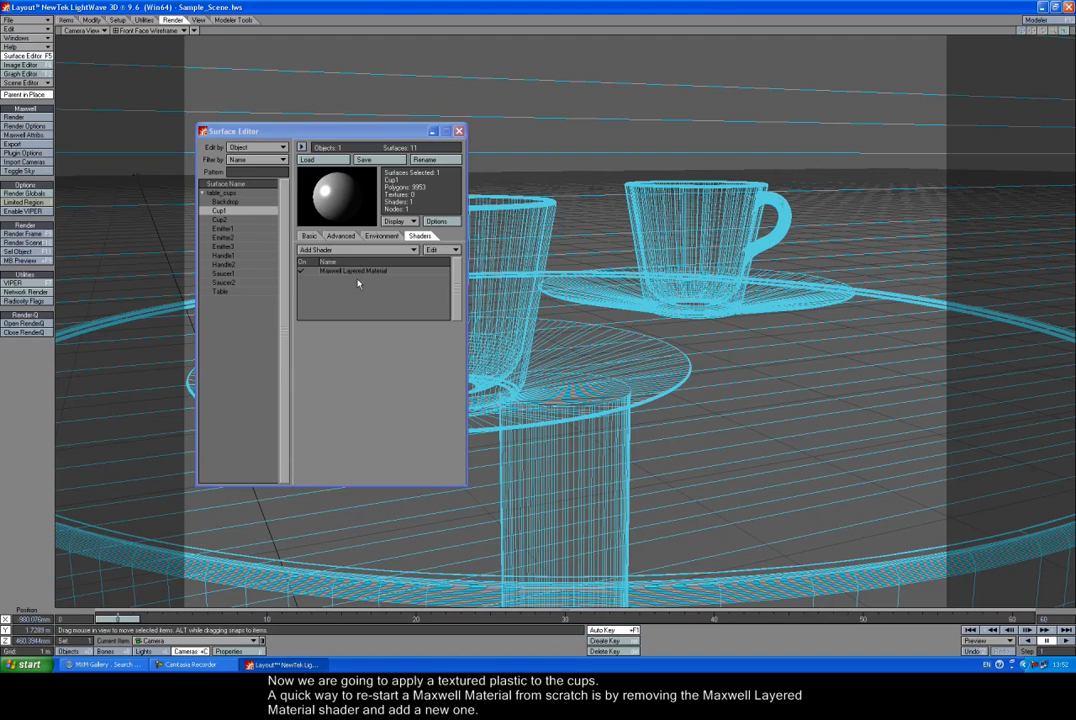
# Remove Cup1's Maxwell Layered Material shader and add a fresh one.
pyautogui.doubleClick(353, 272)
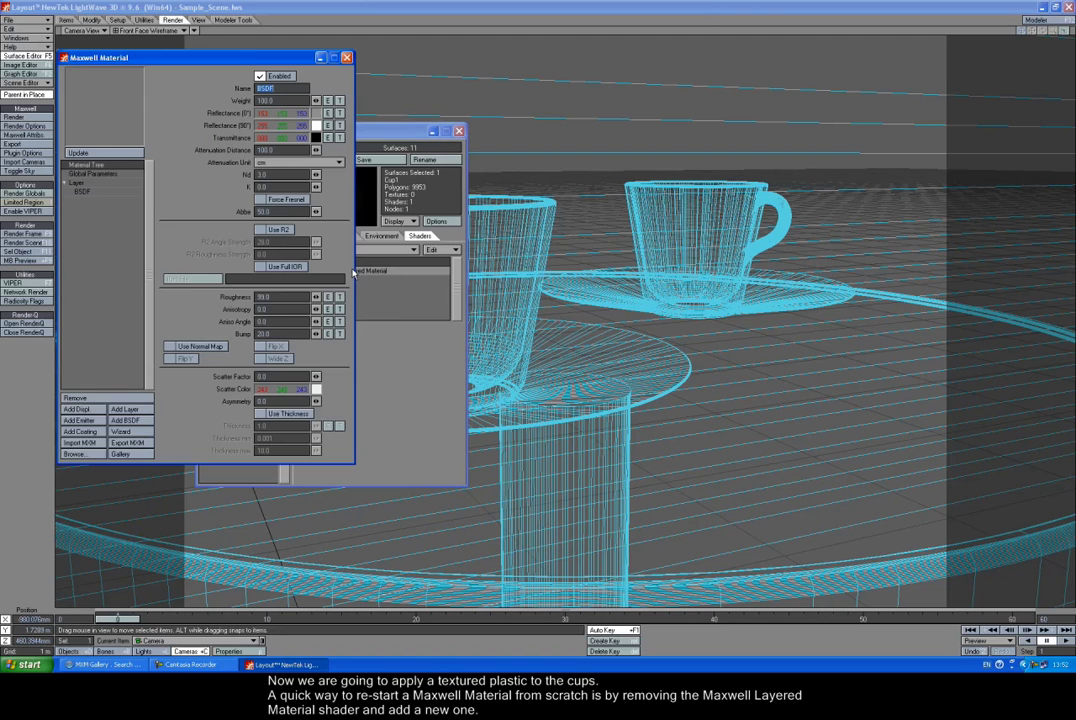
pyautogui.click(346, 57)
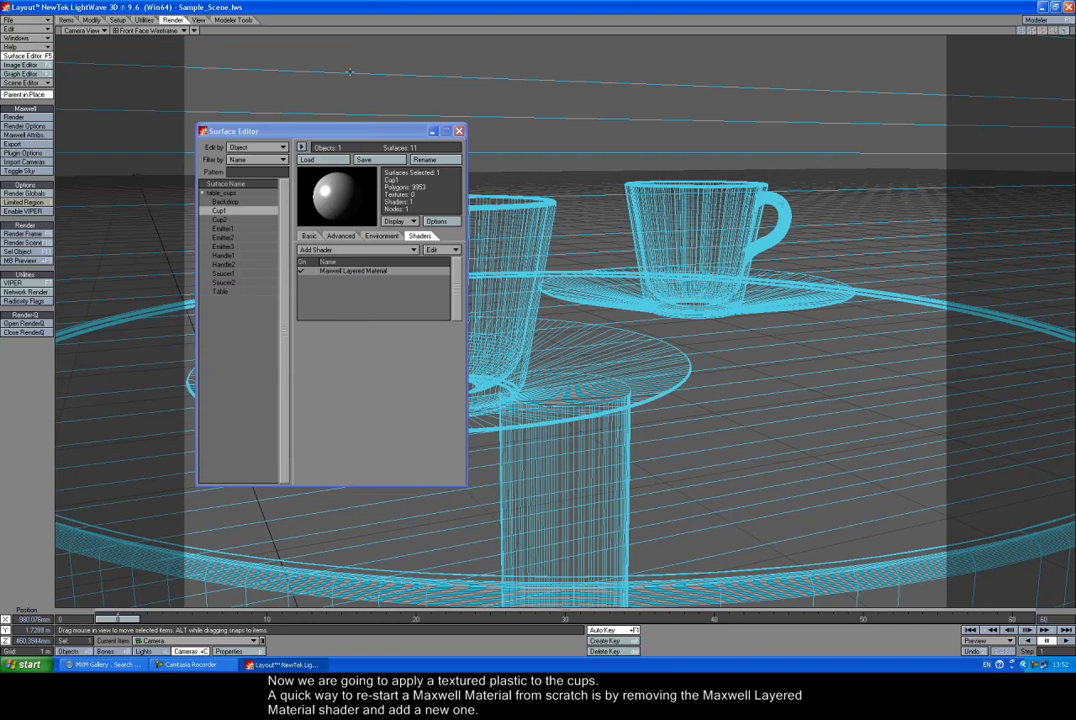
pyautogui.click(440, 249)
pyautogui.click(435, 276)
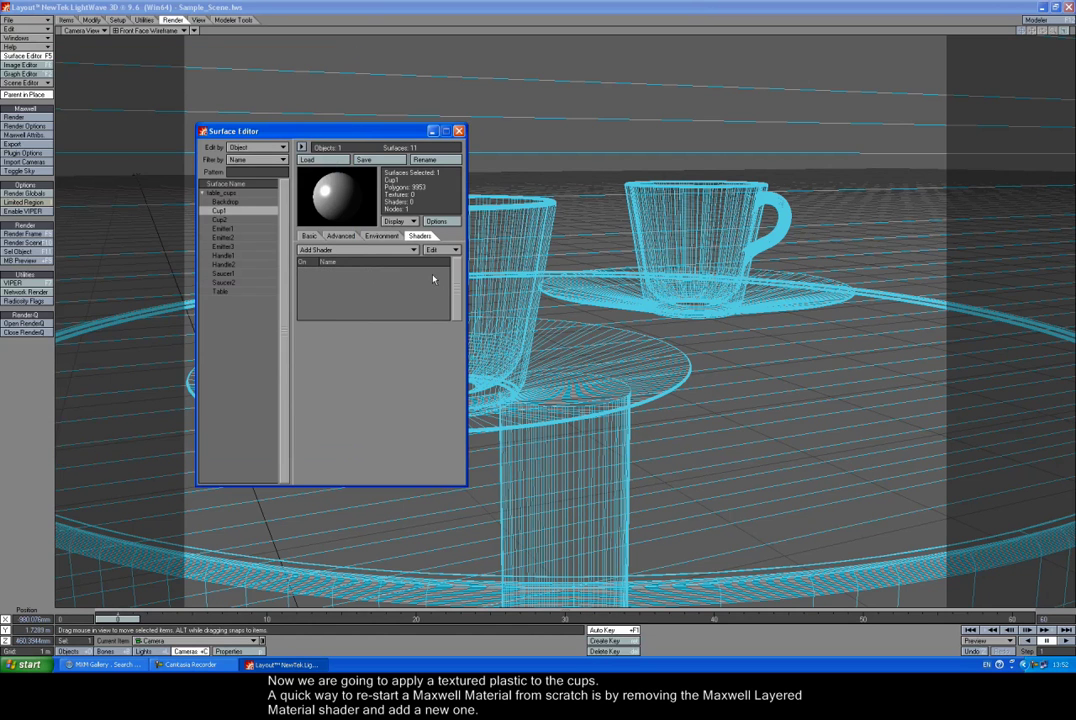
pyautogui.click(380, 250)
pyautogui.click(382, 256)
pyautogui.doubleClick(350, 271)
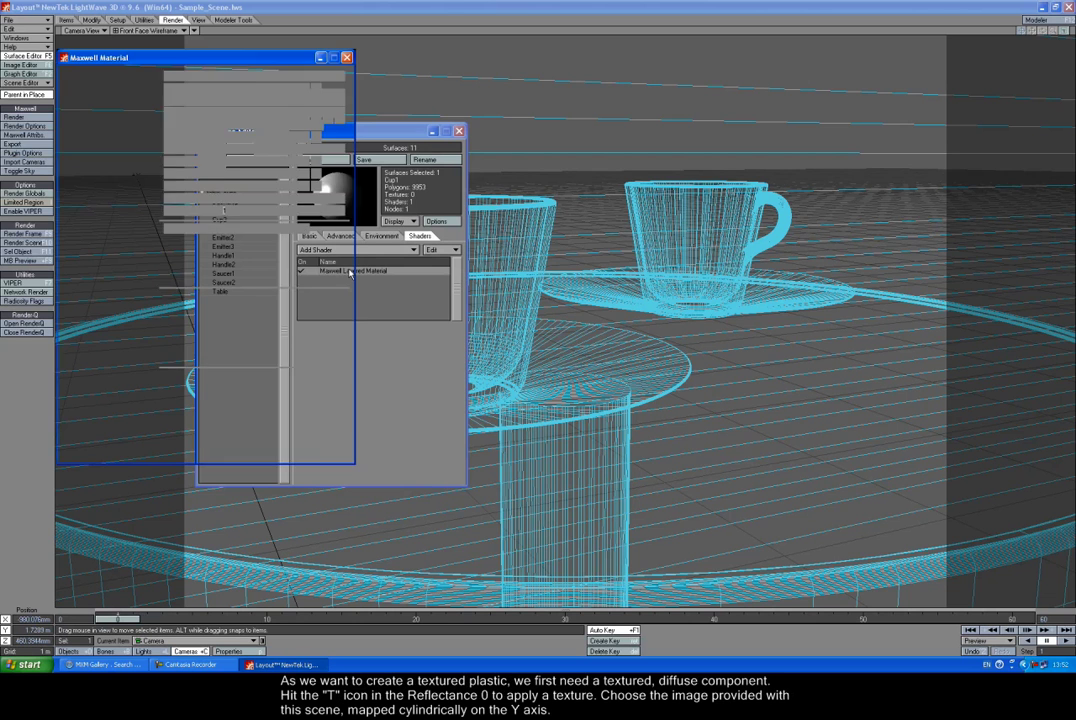
# Load Cups_color.png from the Getting Started Scene images folder into Reflectance 0°.
pyautogui.moveTo(198, 55); pyautogui.dragTo(486, 98)
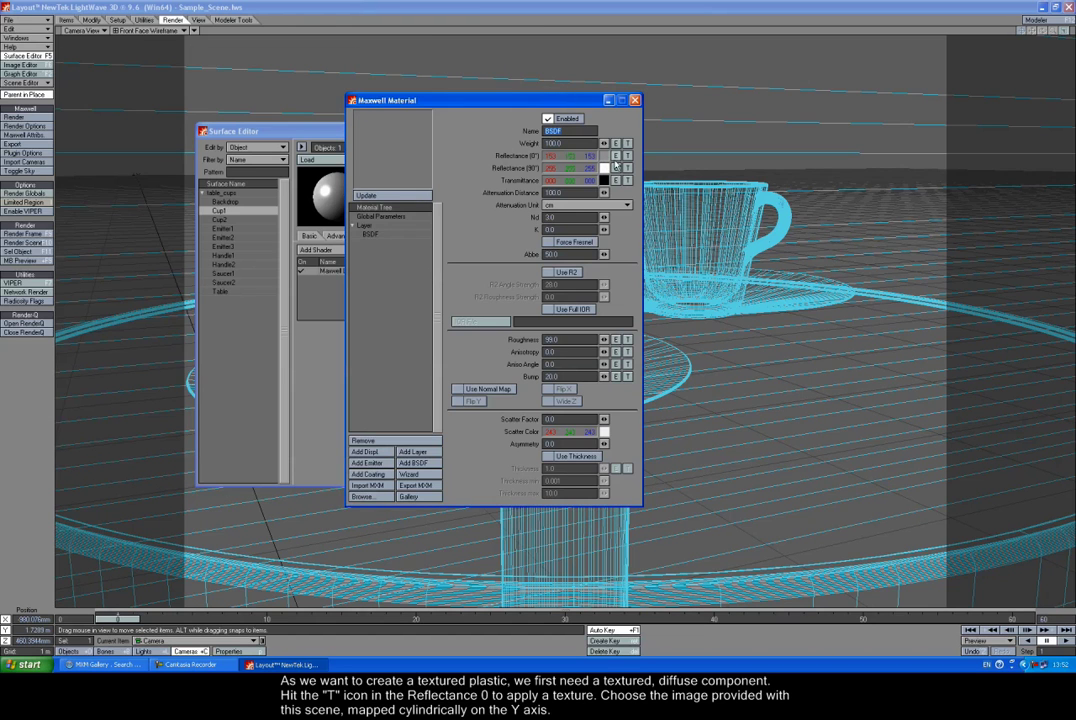
pyautogui.click(627, 156)
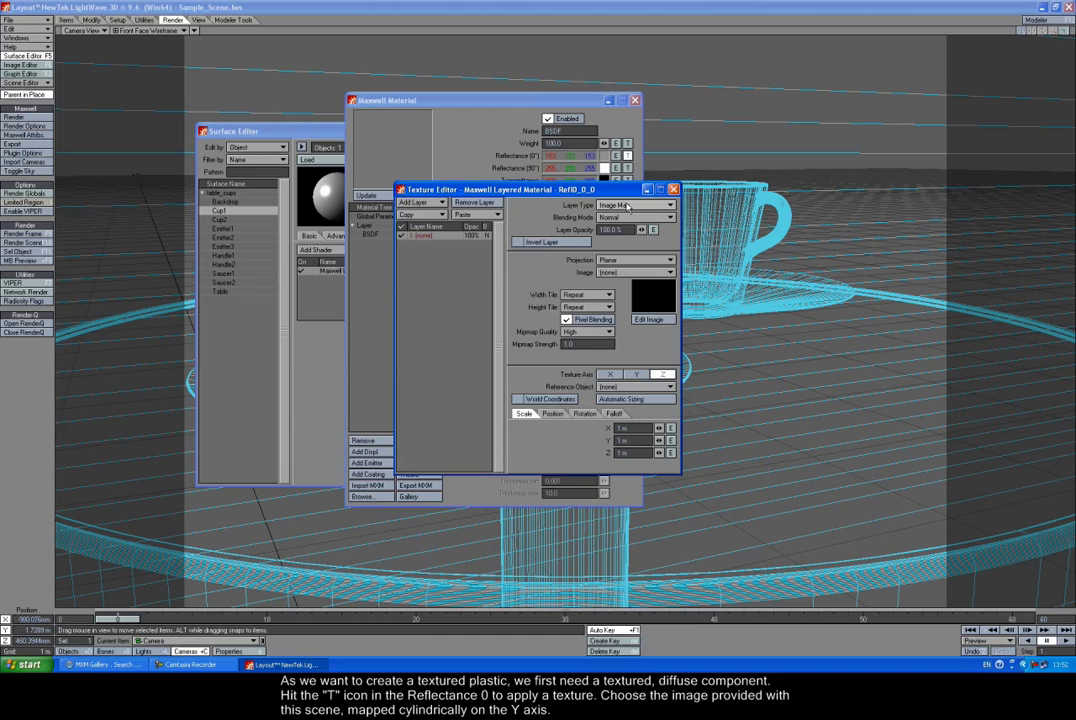
pyautogui.click(636, 272)
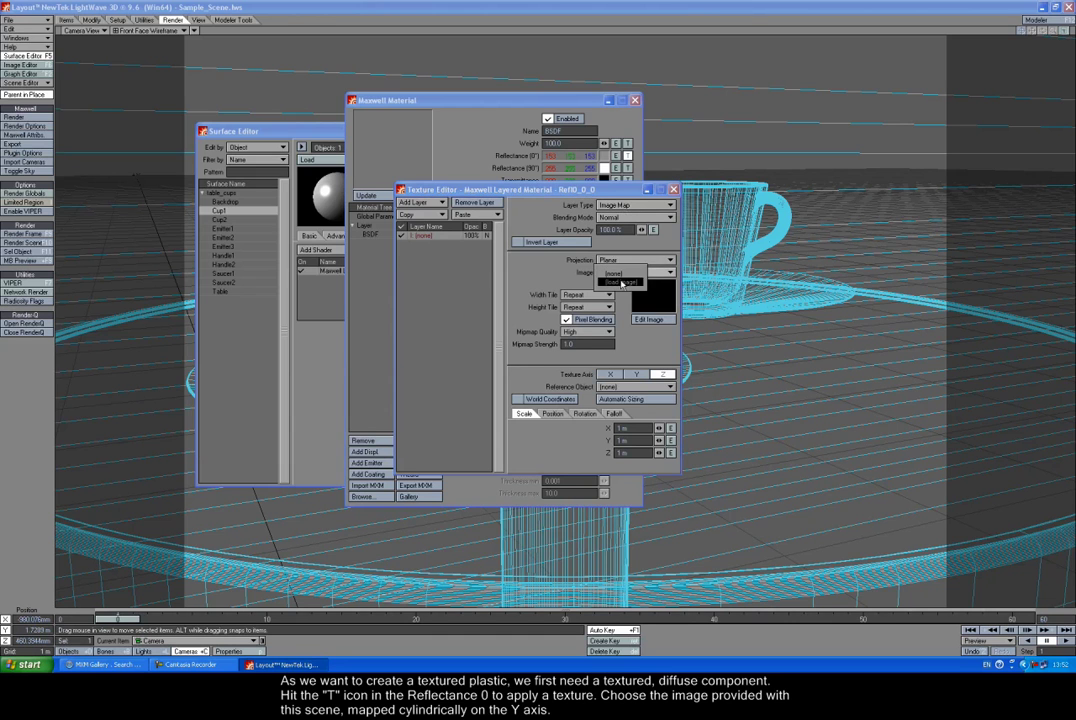
pyautogui.click(610, 272)
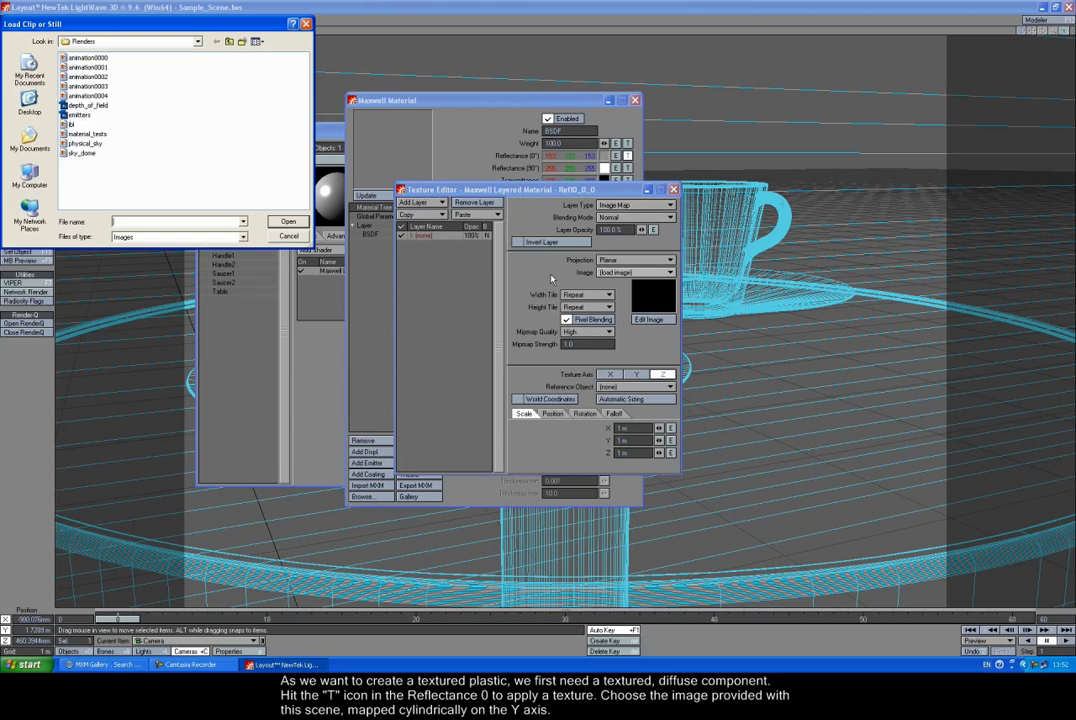
pyautogui.click(229, 41)
pyautogui.doubleClick(122, 88)
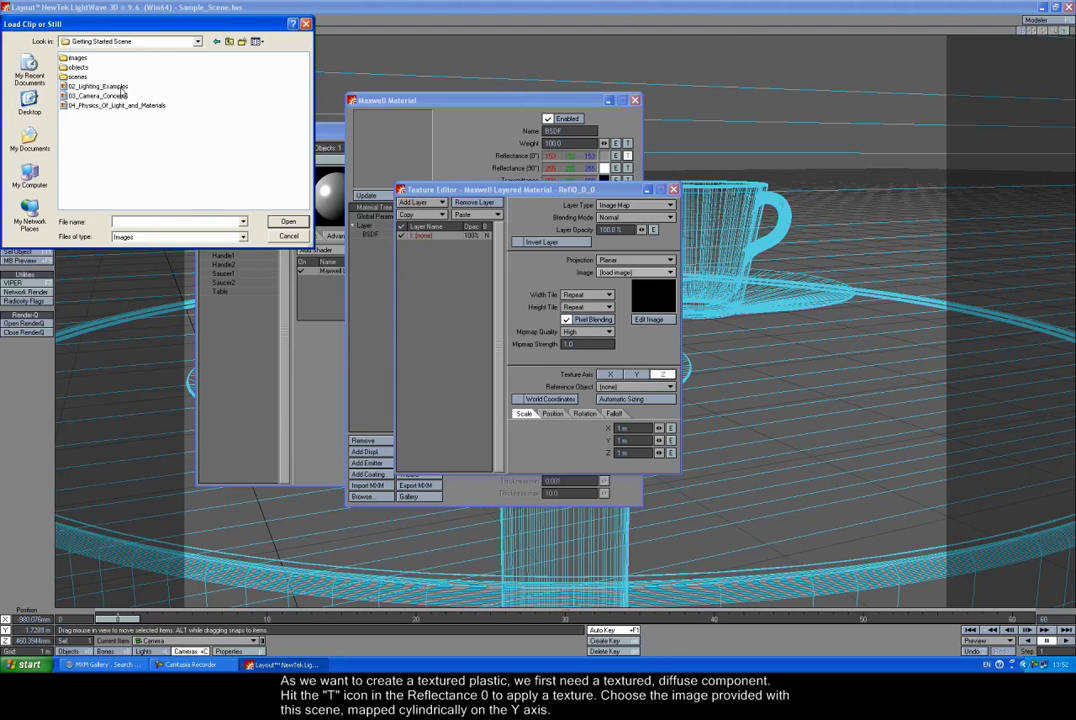
pyautogui.doubleClick(72, 57)
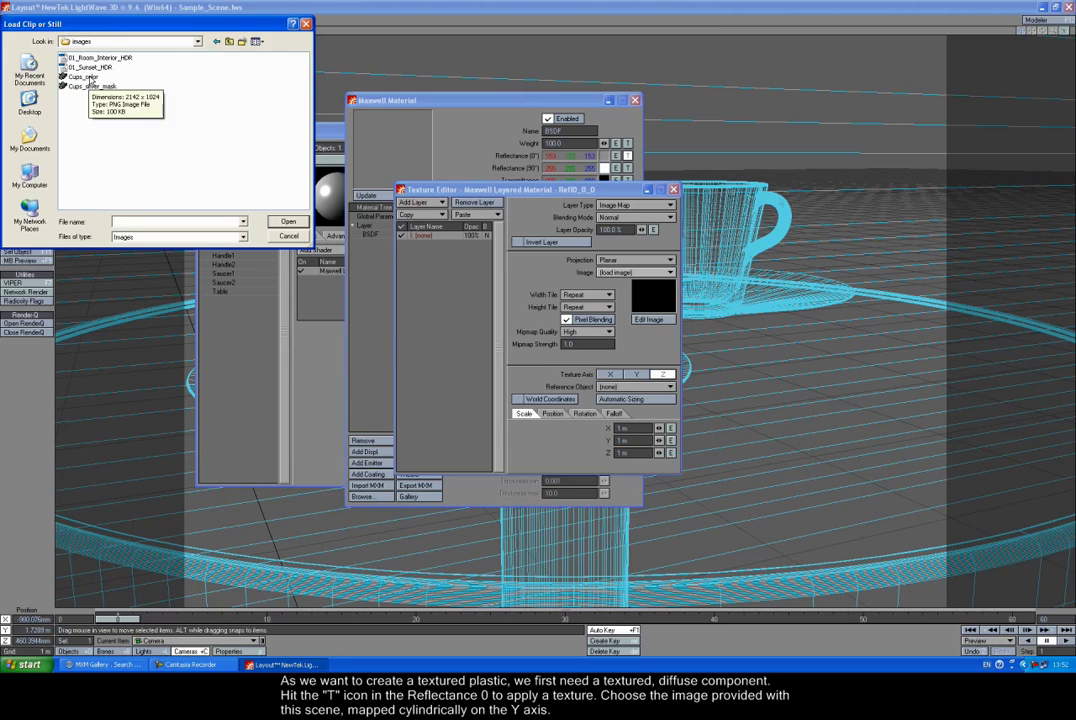
pyautogui.click(80, 75)
pyautogui.click(285, 222)
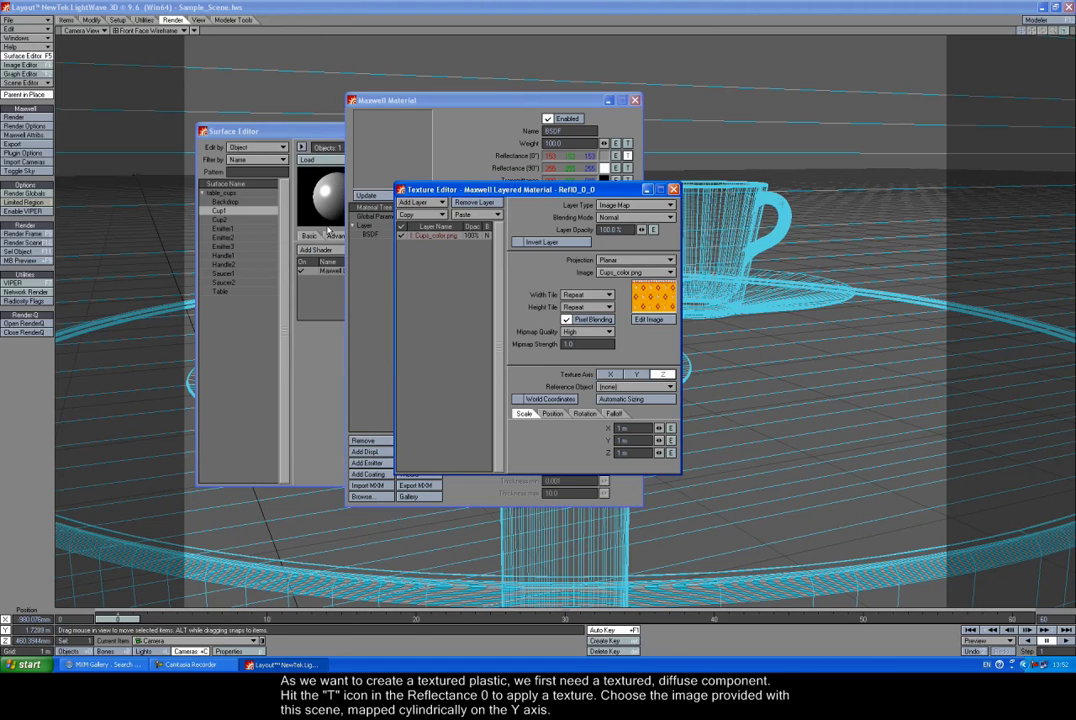
# Map the texture with Cylindrical projection on the Y axis, sized automatically.
pyautogui.click(630, 260)
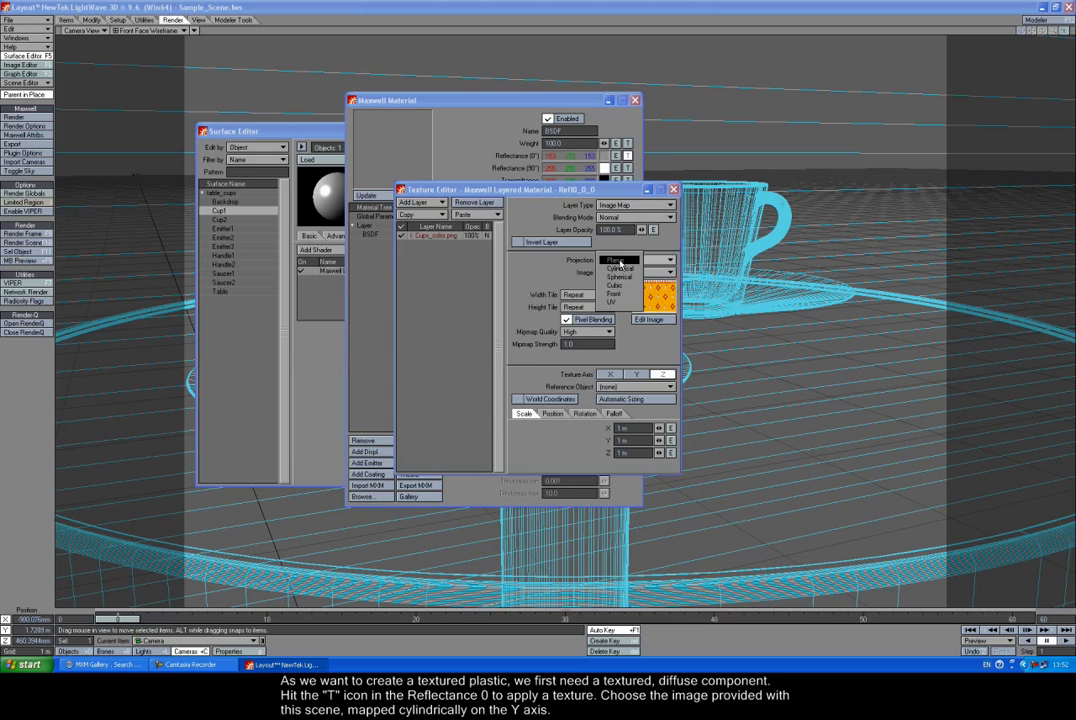
pyautogui.click(621, 270)
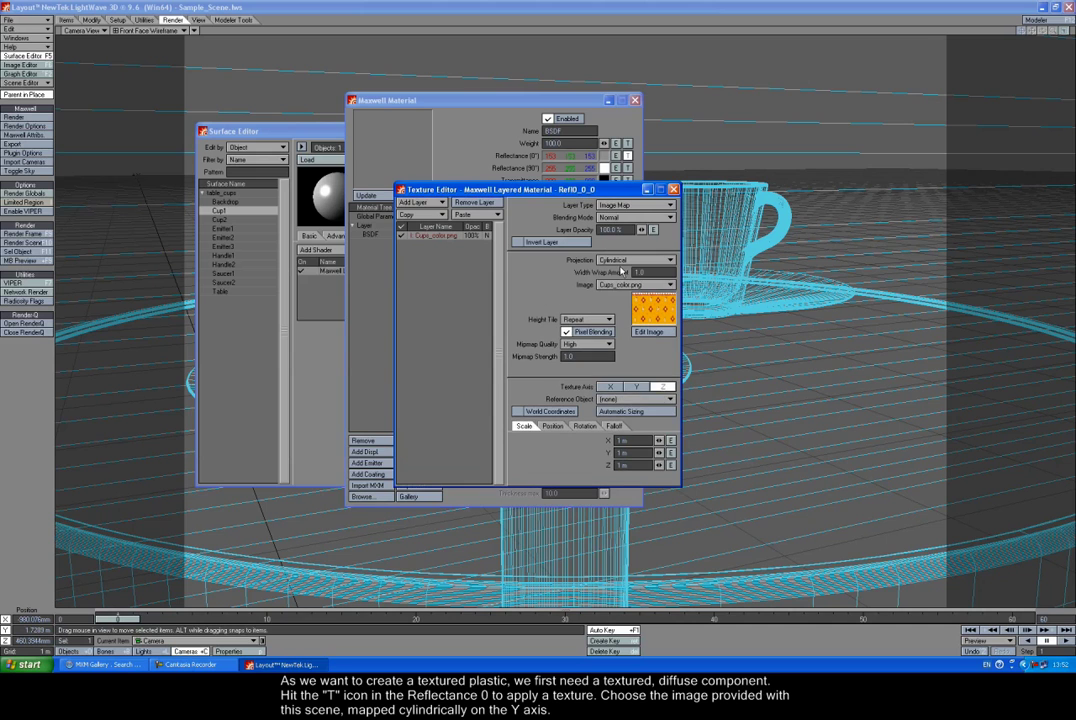
pyautogui.click(636, 386)
pyautogui.click(638, 412)
pyautogui.click(566, 161)
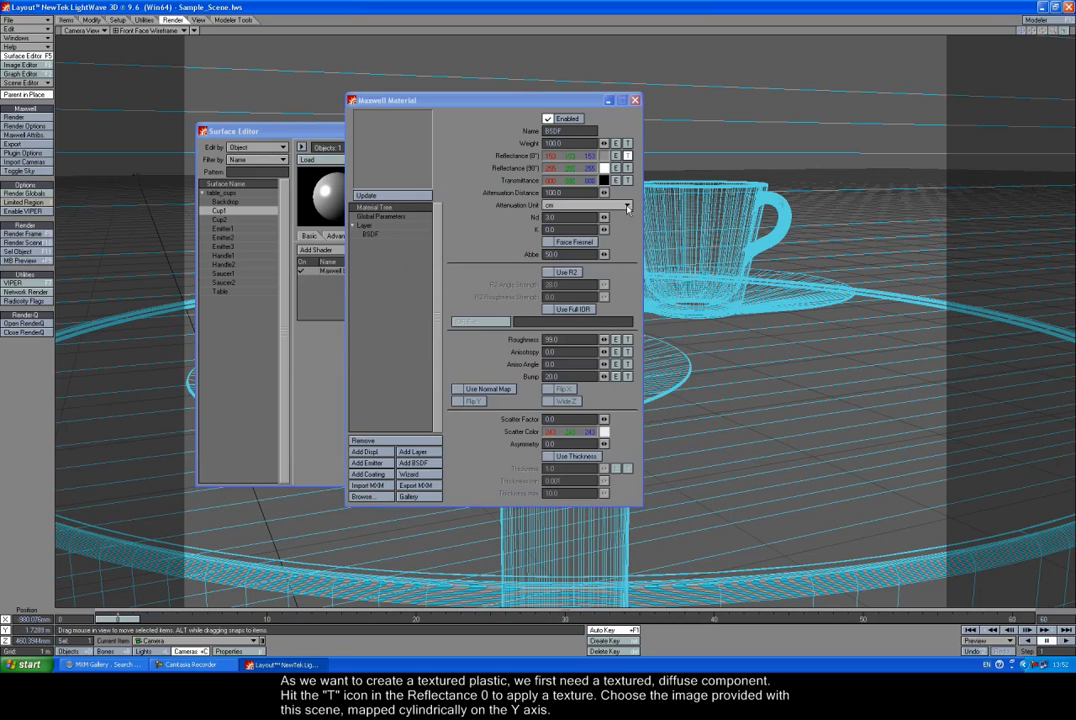
# Refresh the material preview and rename the textured BSDF to 'diffuse'.
pyautogui.doubleClick(390, 233)
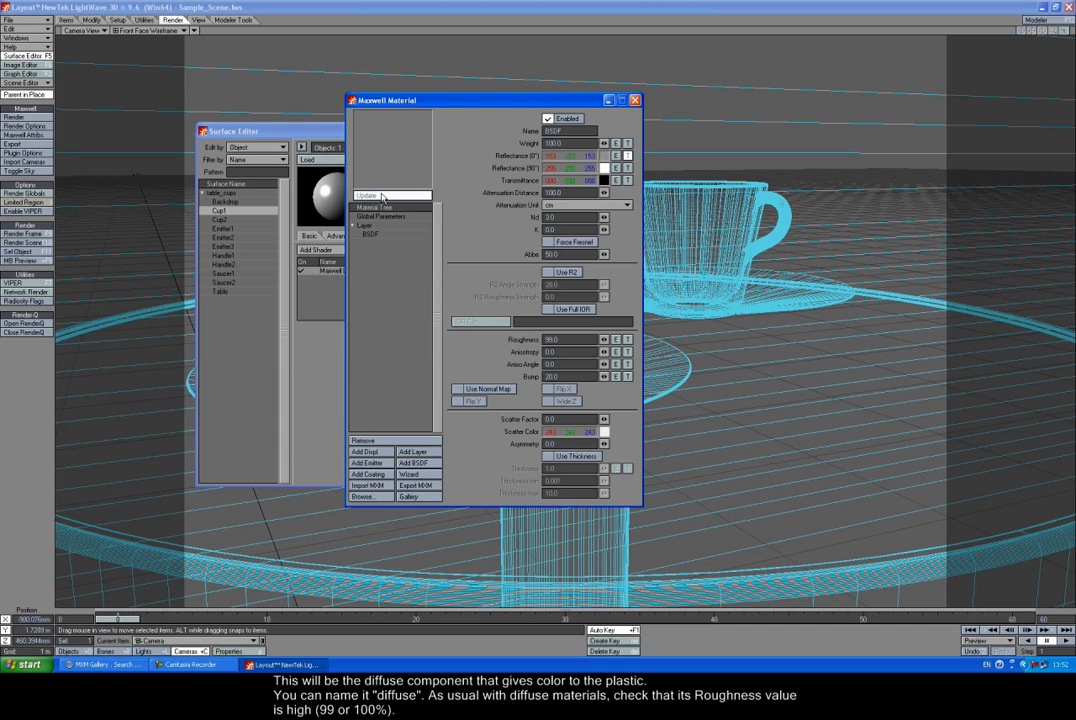
pyautogui.click(382, 196)
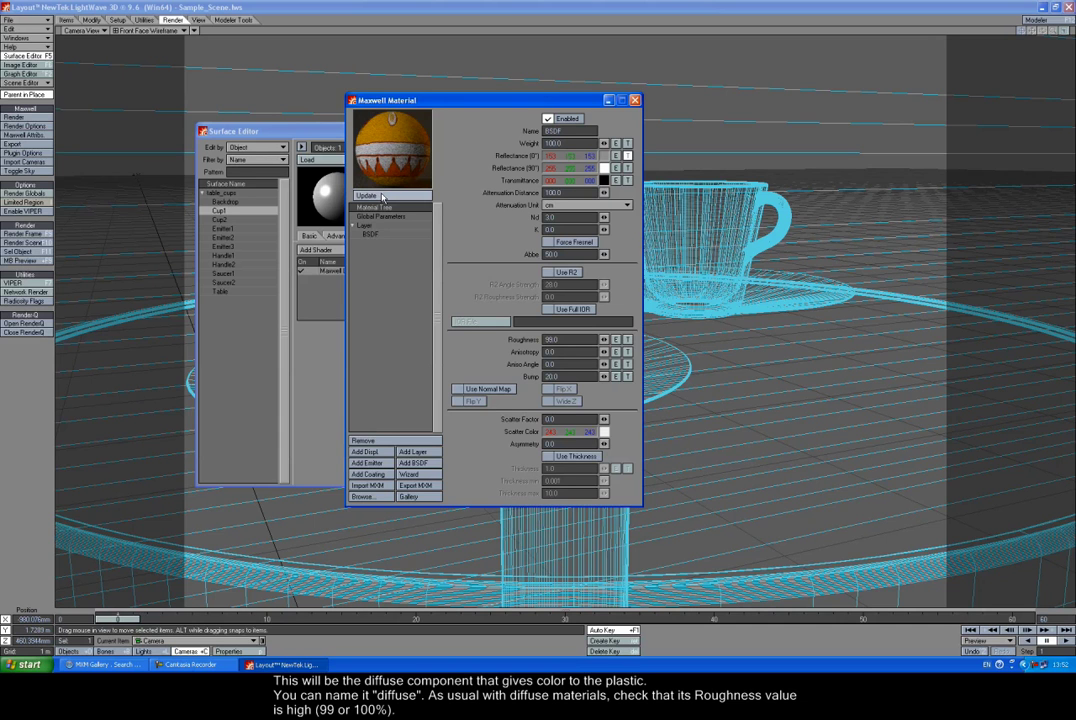
pyautogui.click(548, 131)
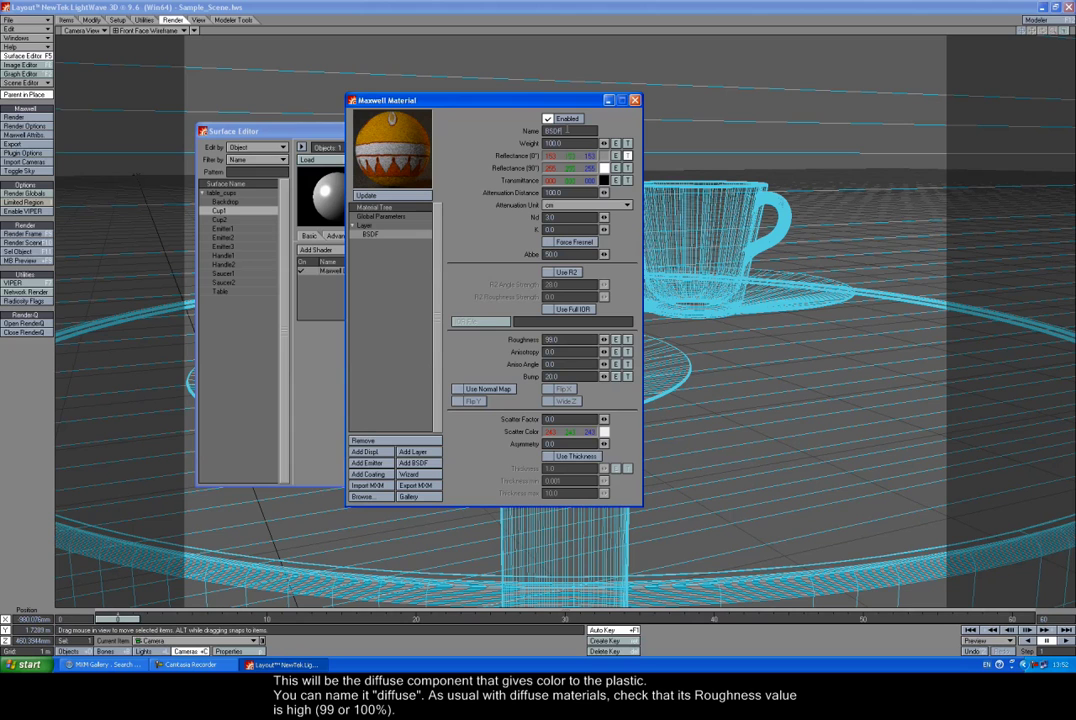
pyautogui.write('diffuse')
pyautogui.press('Tab')
# Add a second BSDF named 'specular' with Roughness 0, Nd 20 and weight 10.
pyautogui.click(413, 463)
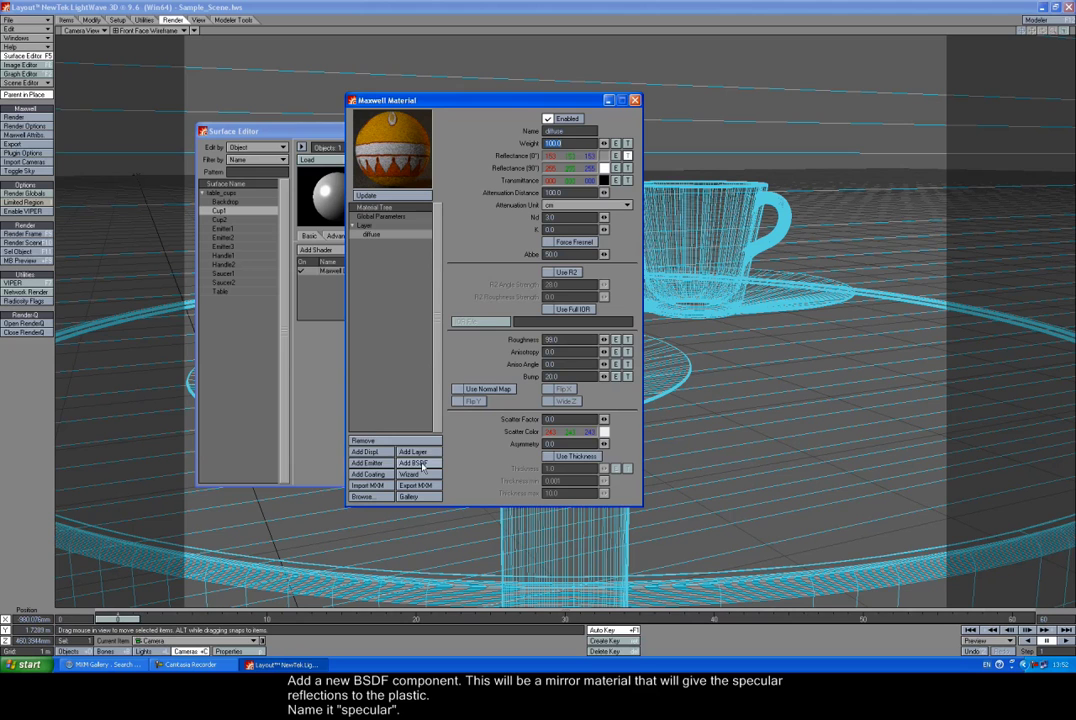
pyautogui.click(369, 244)
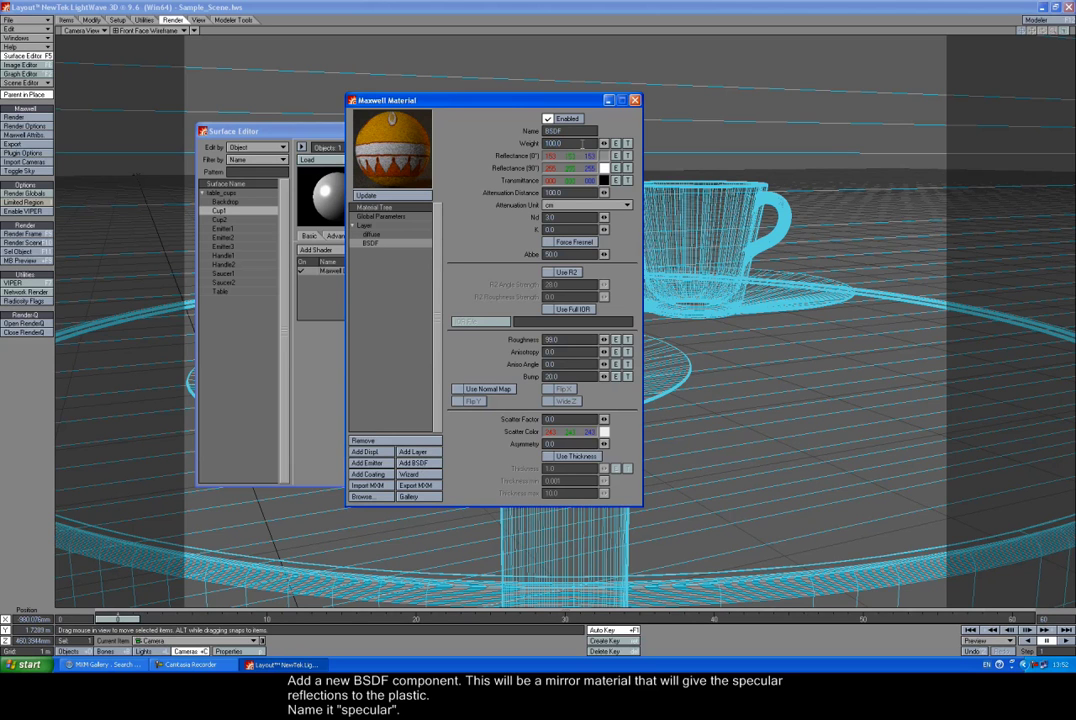
pyautogui.click(571, 130)
pyautogui.write('specular')
pyautogui.click(545, 340)
pyautogui.write('0')
pyautogui.press('Tab')
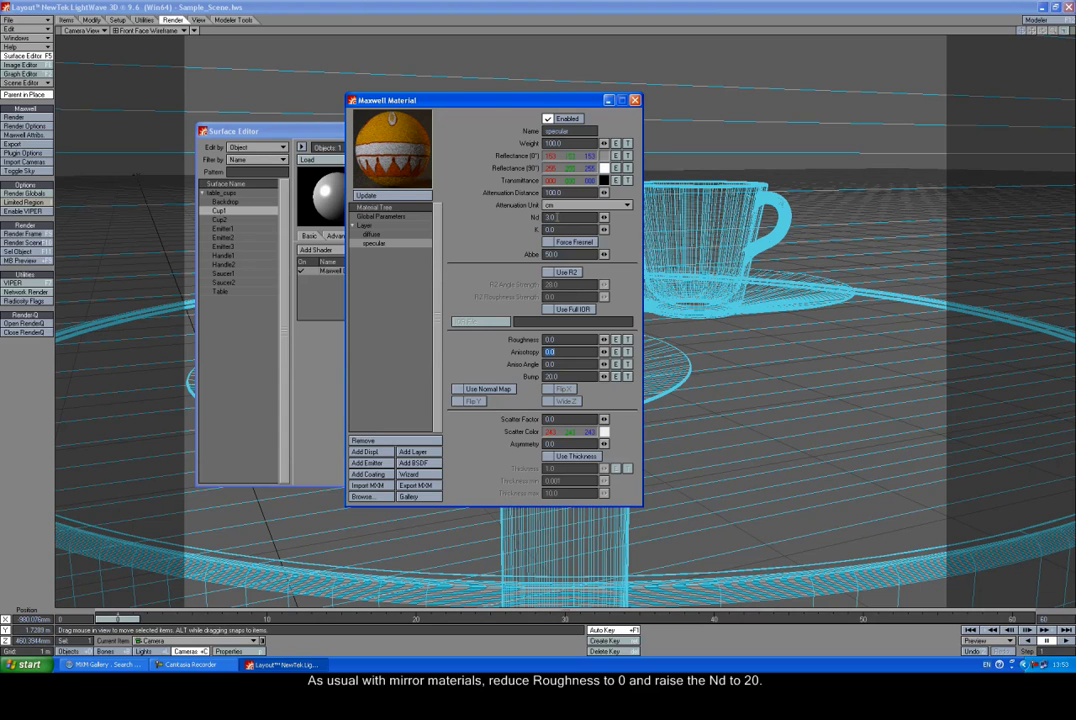
pyautogui.click(556, 217)
pyautogui.write('20')
pyautogui.press('Tab')
pyautogui.press('Return')
pyautogui.write('10')
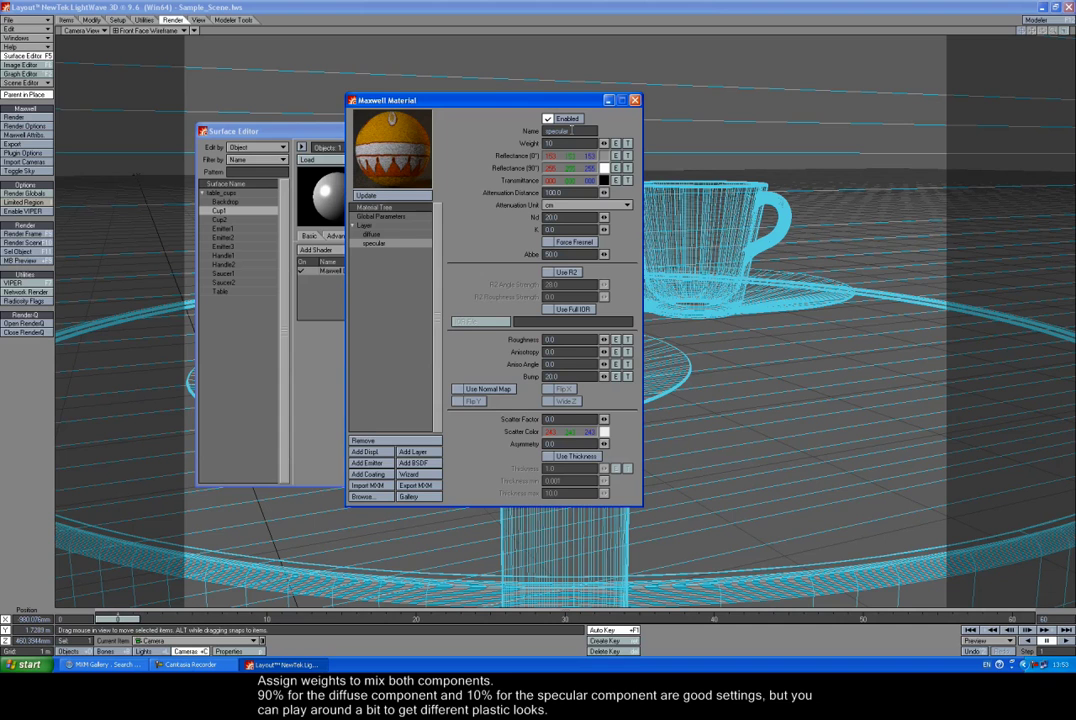
# Set the diffuse component's weight to 90 and update the preview.
pyautogui.click(371, 234)
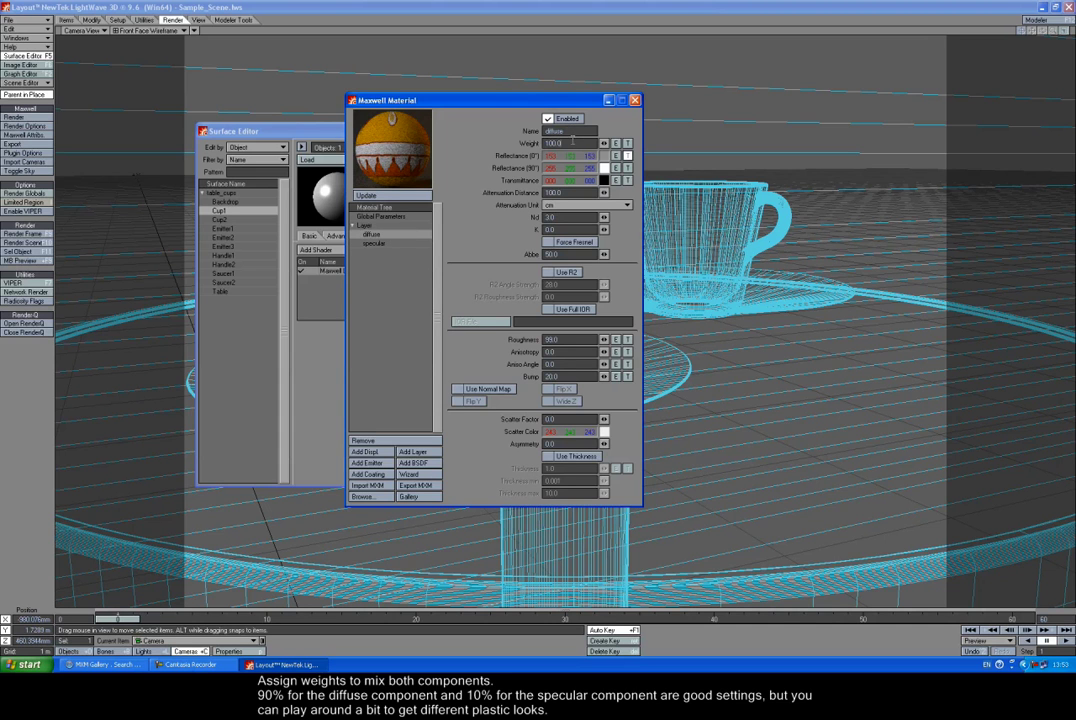
pyautogui.click(572, 141)
pyautogui.write('90')
pyautogui.press('Return')
pyautogui.click(385, 198)
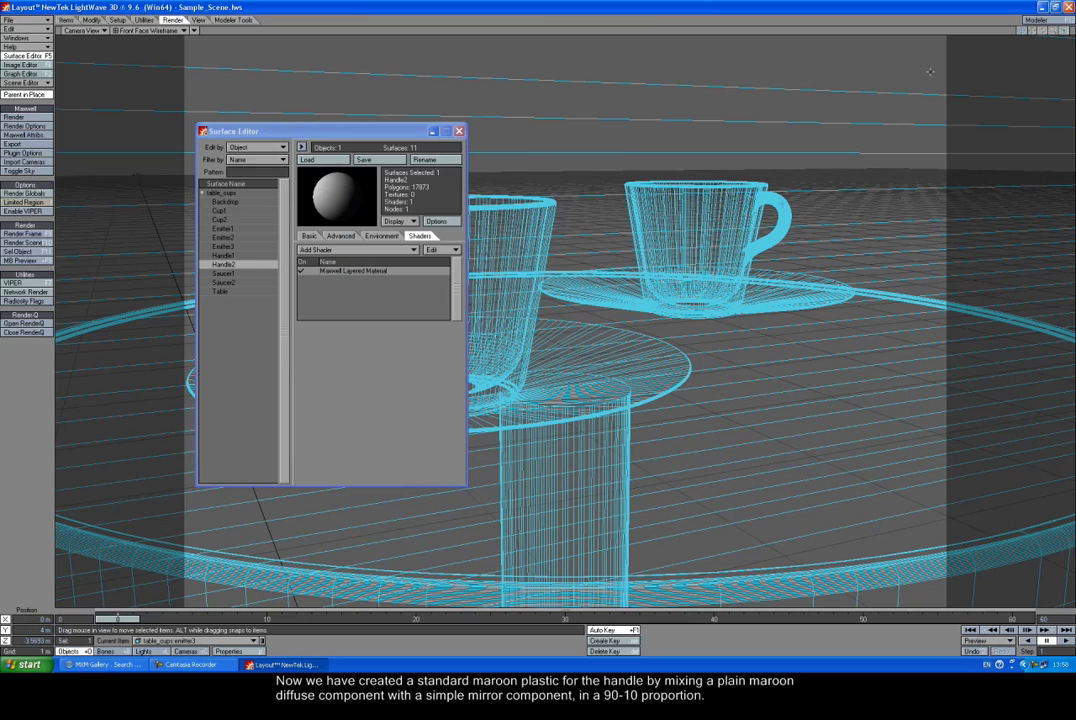
# Make Handle1's Reflectance 0° brownish red (170, 54, 4), then select the Handle2 surface.
pyautogui.doubleClick(345, 271)
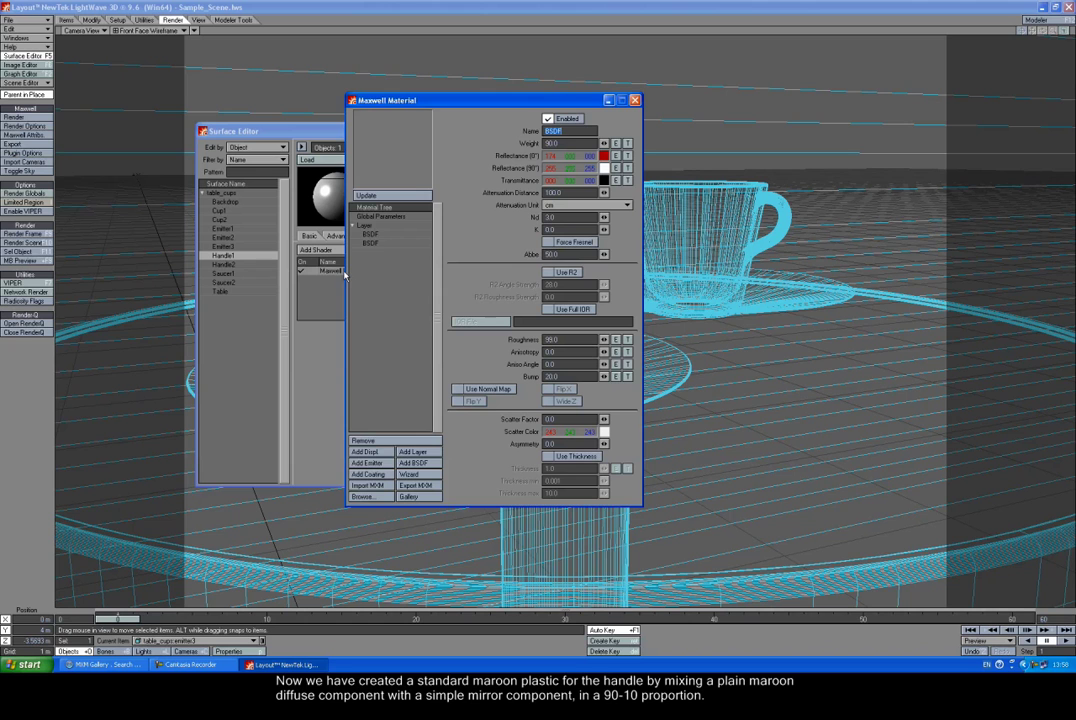
pyautogui.click(603, 153)
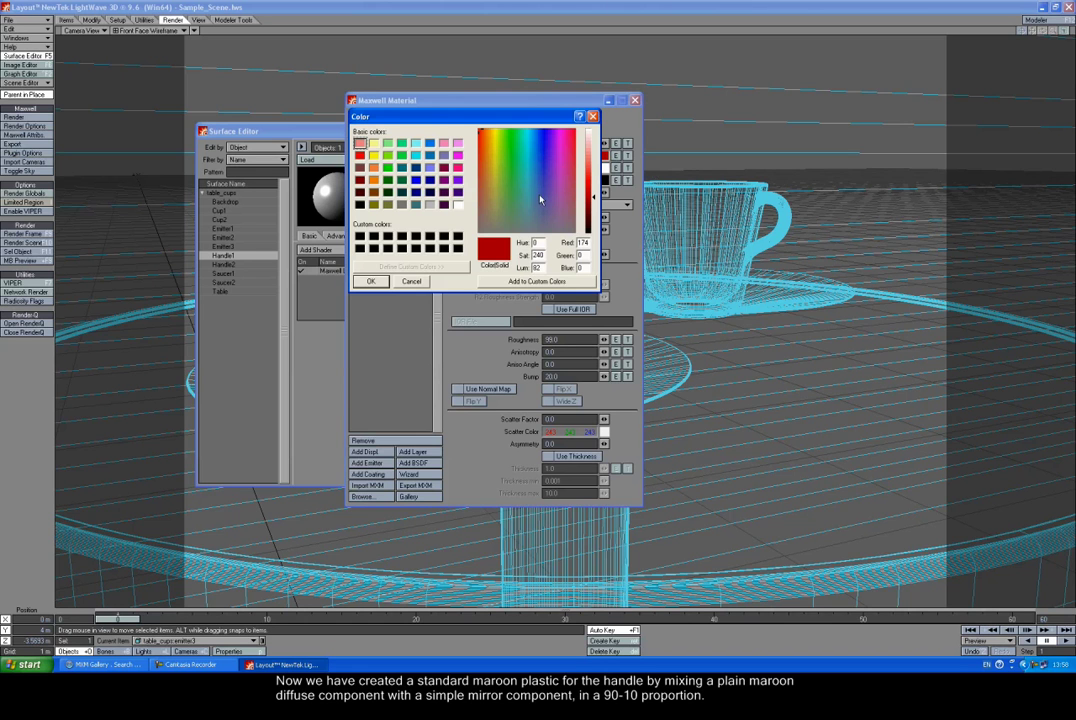
pyautogui.click(484, 137)
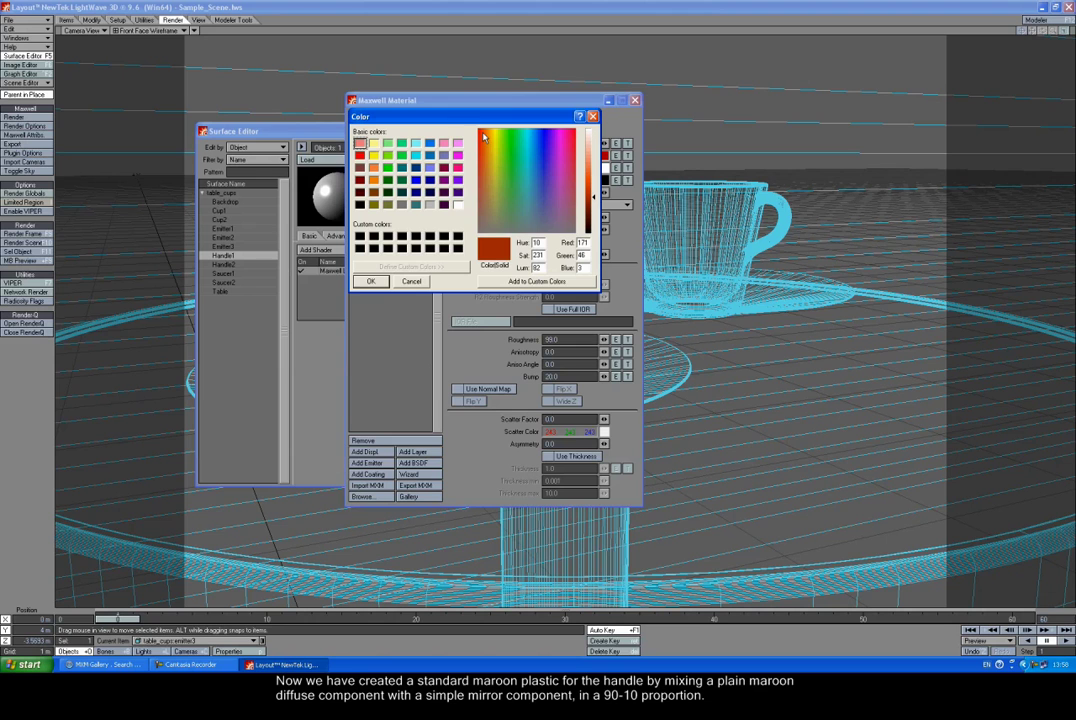
pyautogui.click(370, 281)
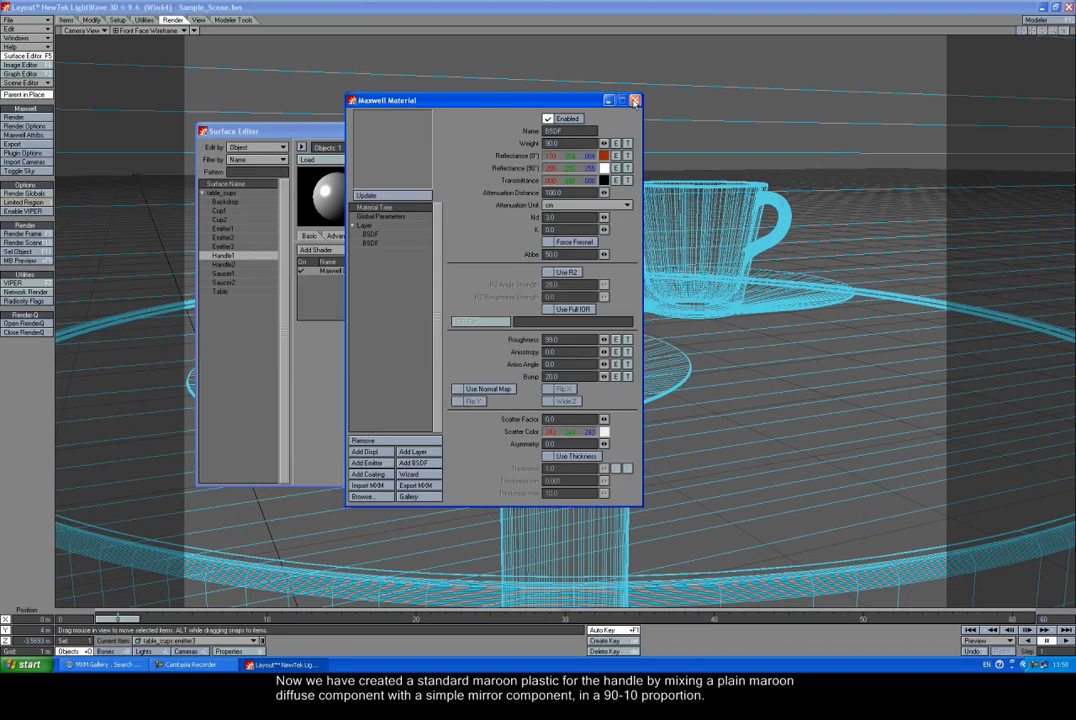
pyautogui.click(634, 100)
pyautogui.click(224, 264)
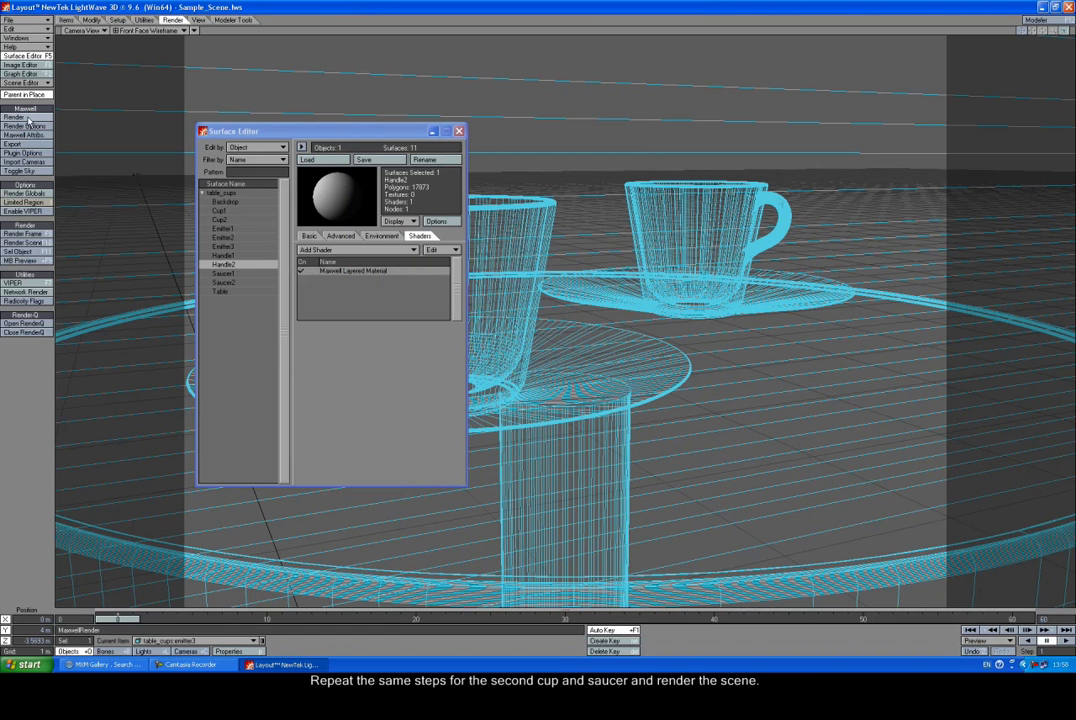
# Render the scene with Maxwell, select Saucer2, and switch to the MXM Gallery browser window.
pyautogui.click(24, 117)
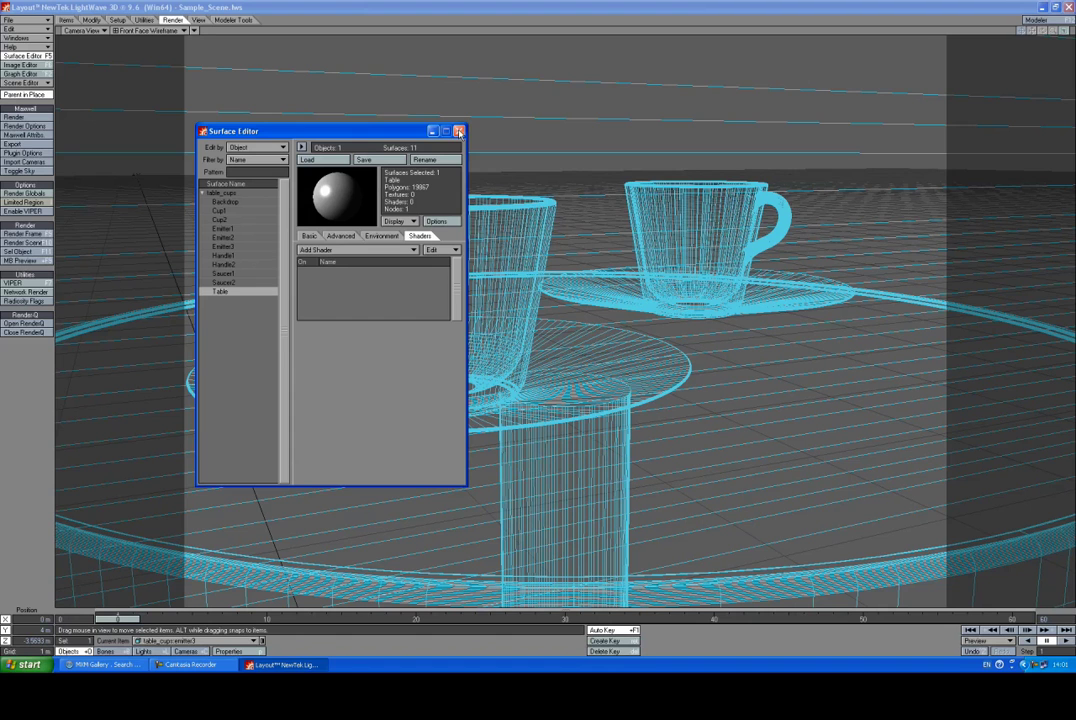
pyautogui.click(238, 282)
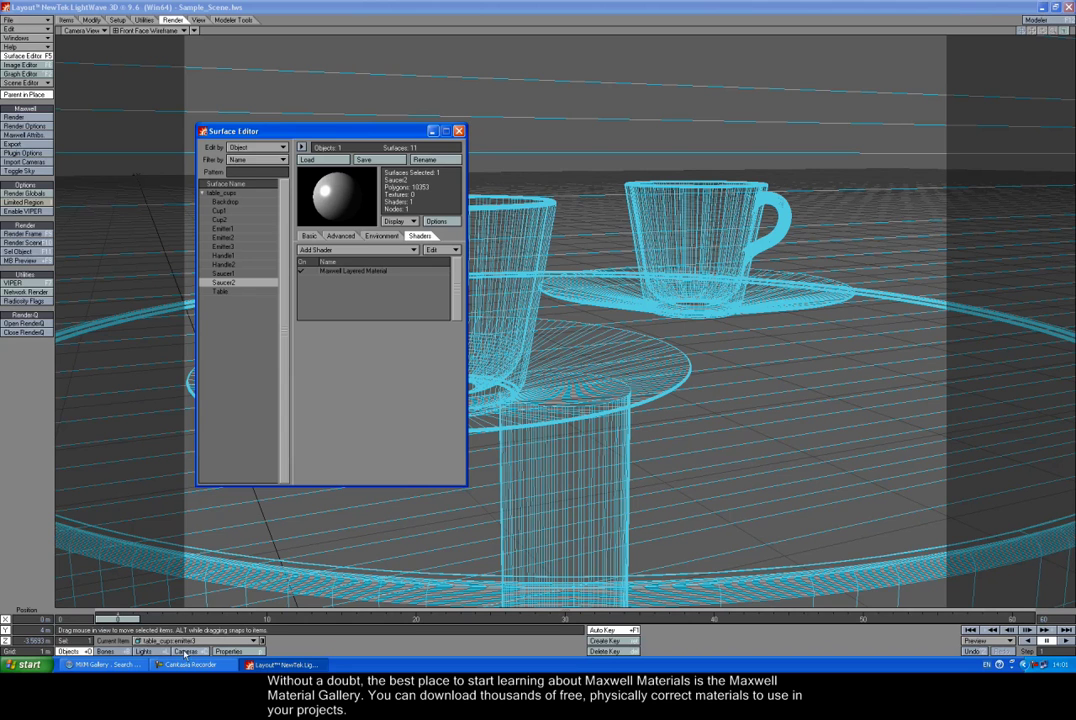
pyautogui.click(128, 665)
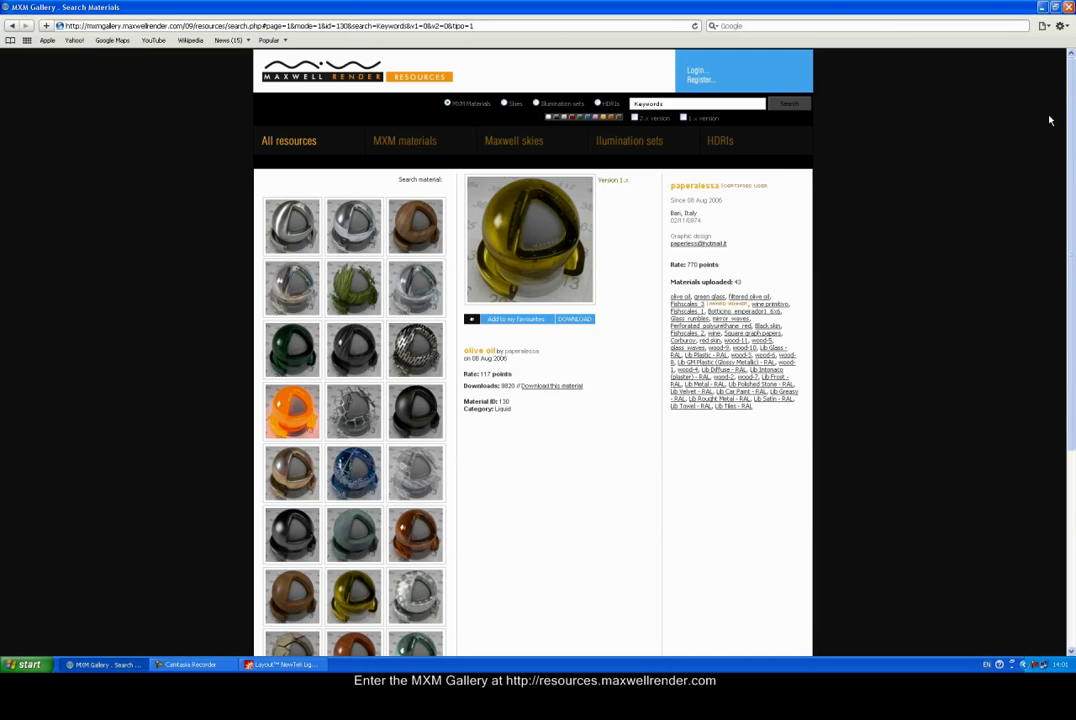
# Preview the brown wooden and wire mesh materials, then bring up the Login box.
pyautogui.moveTo(1071, 134); pyautogui.dragTo(1048, 124)
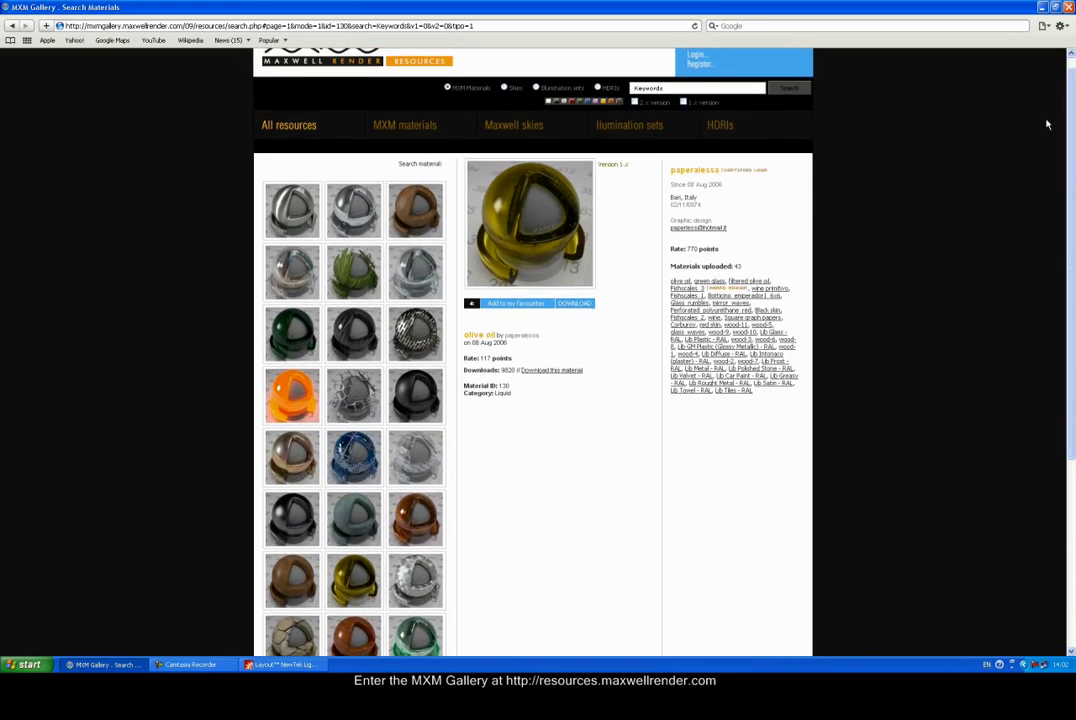
pyautogui.click(428, 213)
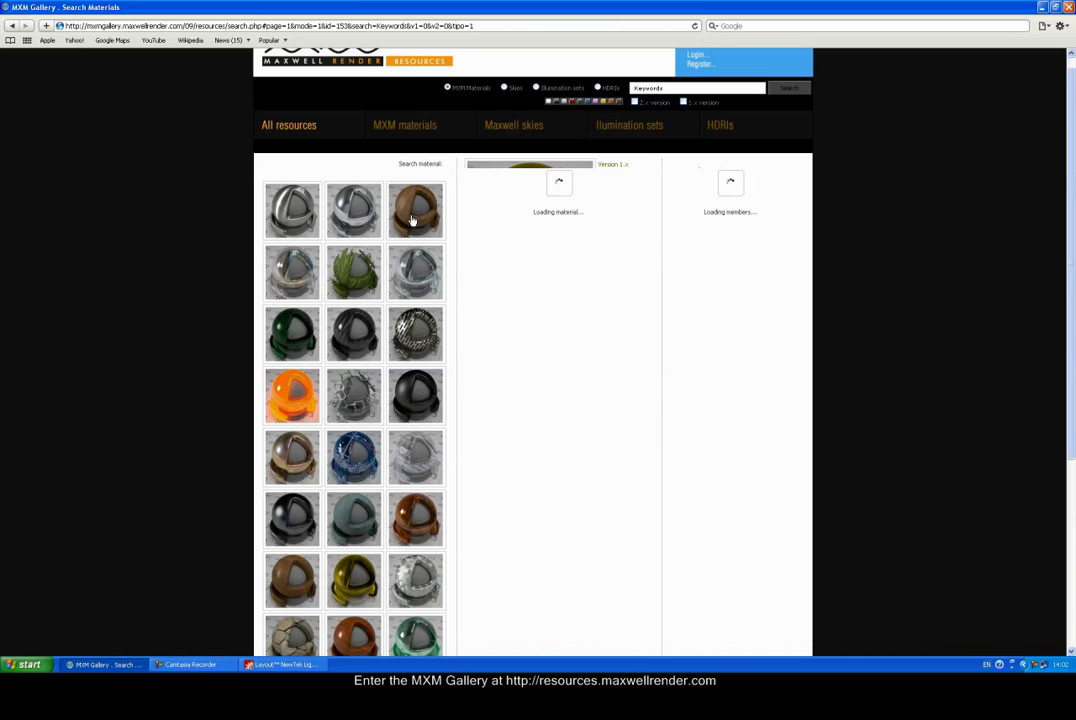
pyautogui.click(352, 388)
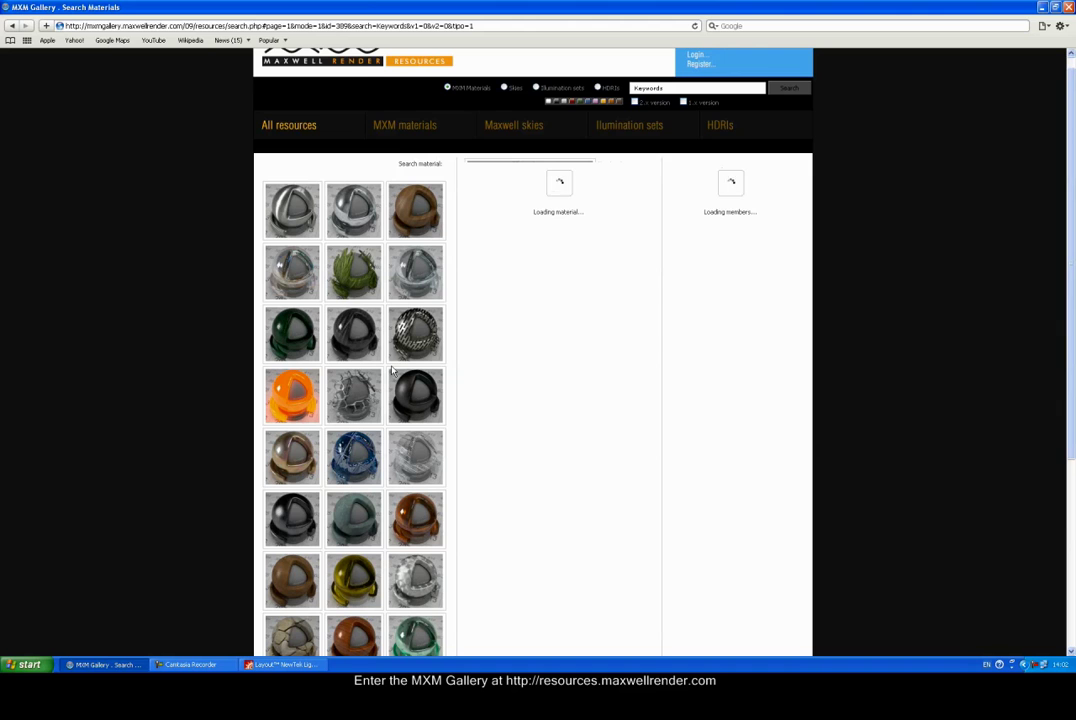
pyautogui.scroll(1, 897, 180)
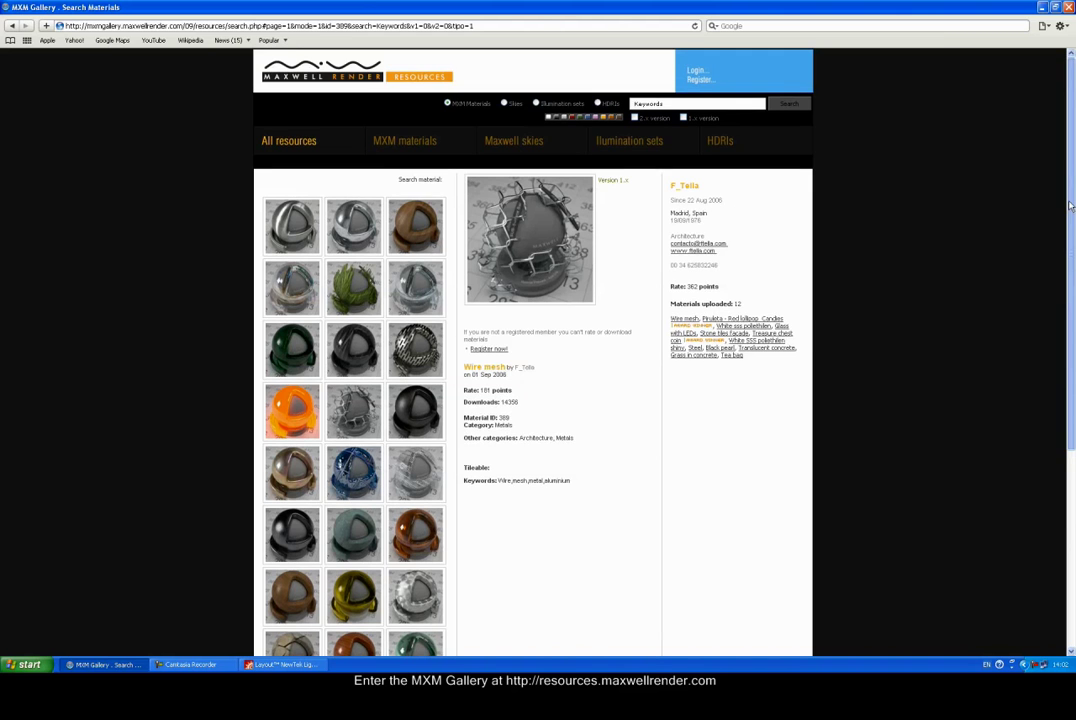
pyautogui.click(694, 73)
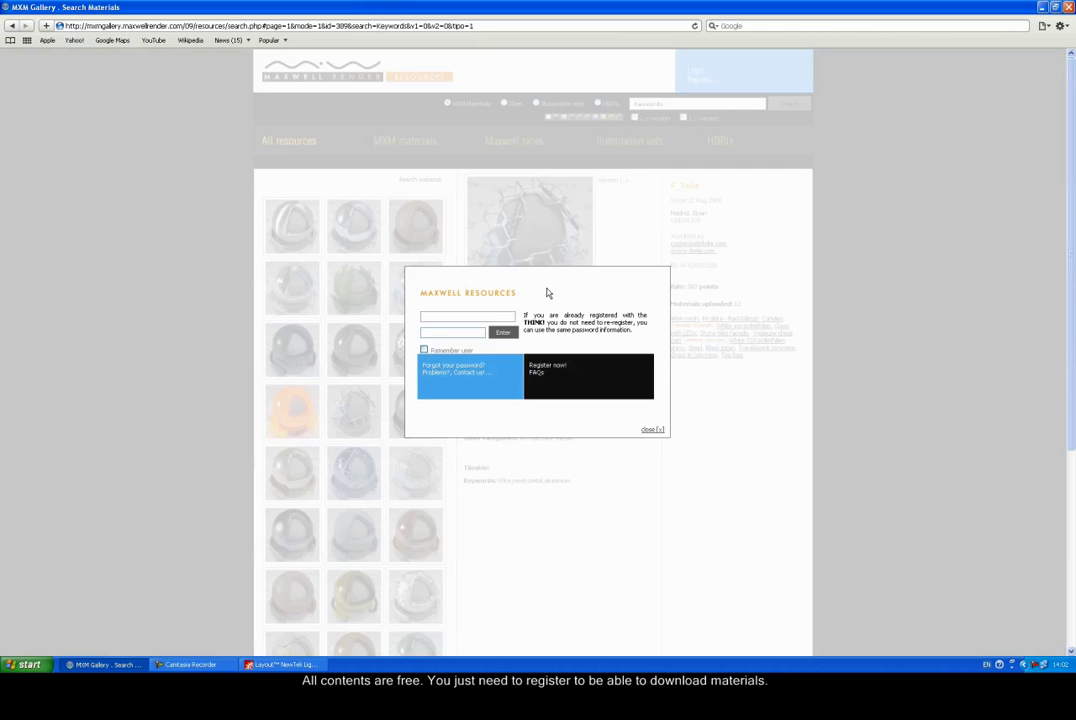
# Enter the account username and password and submit the Maxwell Resources login.
pyautogui.click(467, 315)
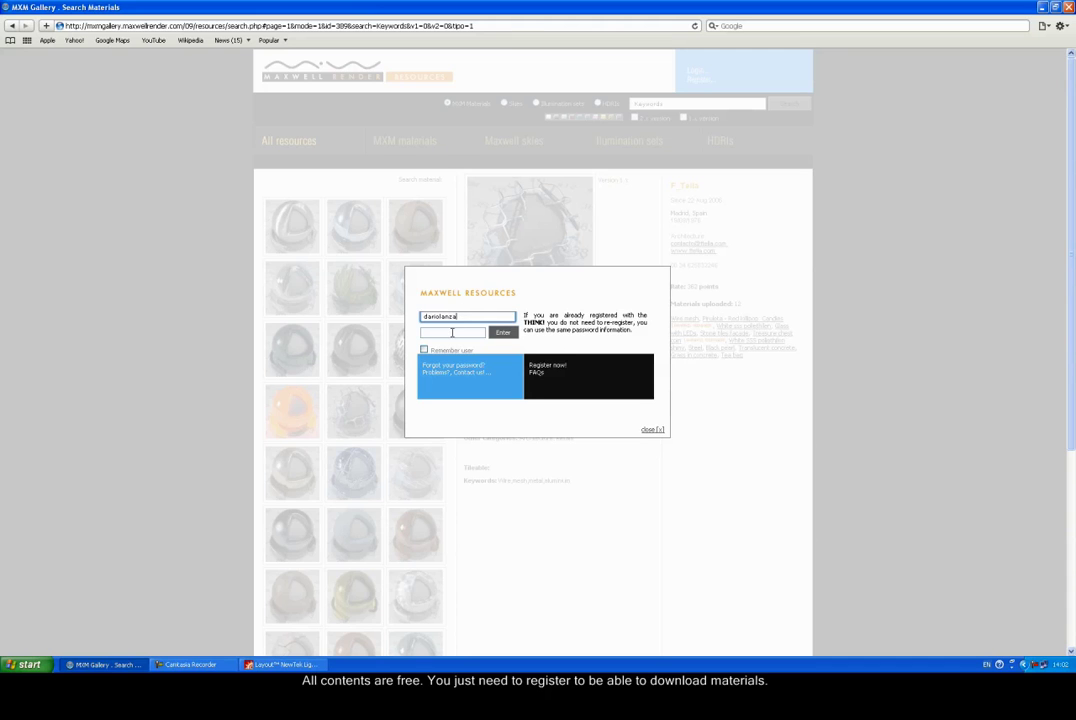
pyautogui.click(452, 333)
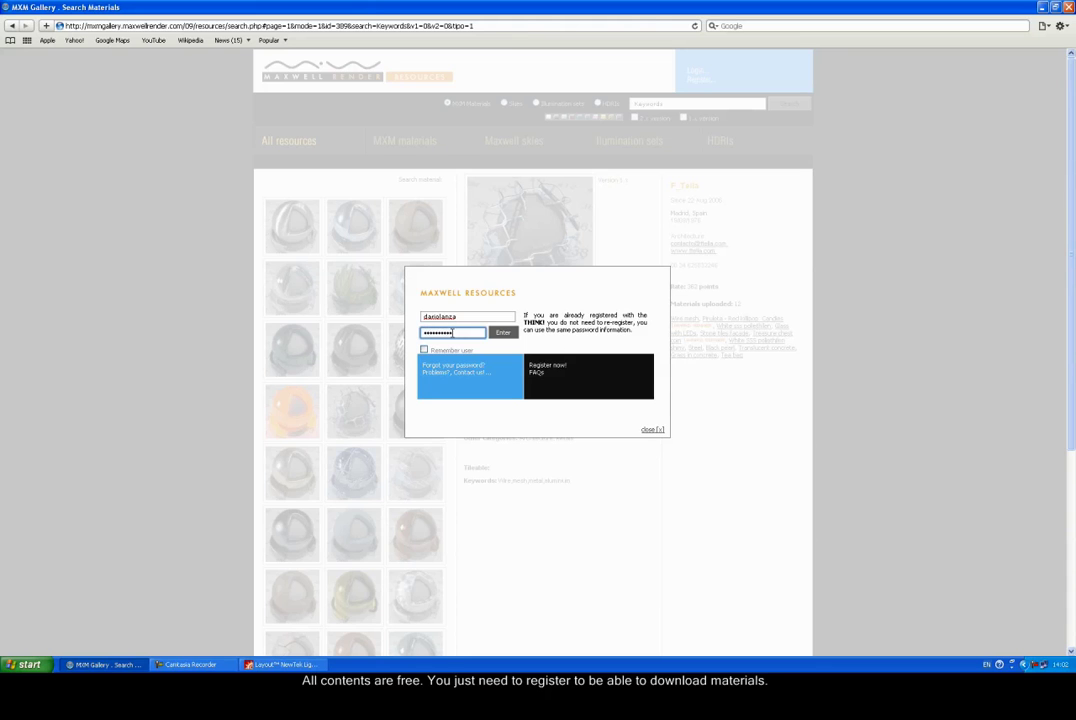
pyautogui.click(503, 333)
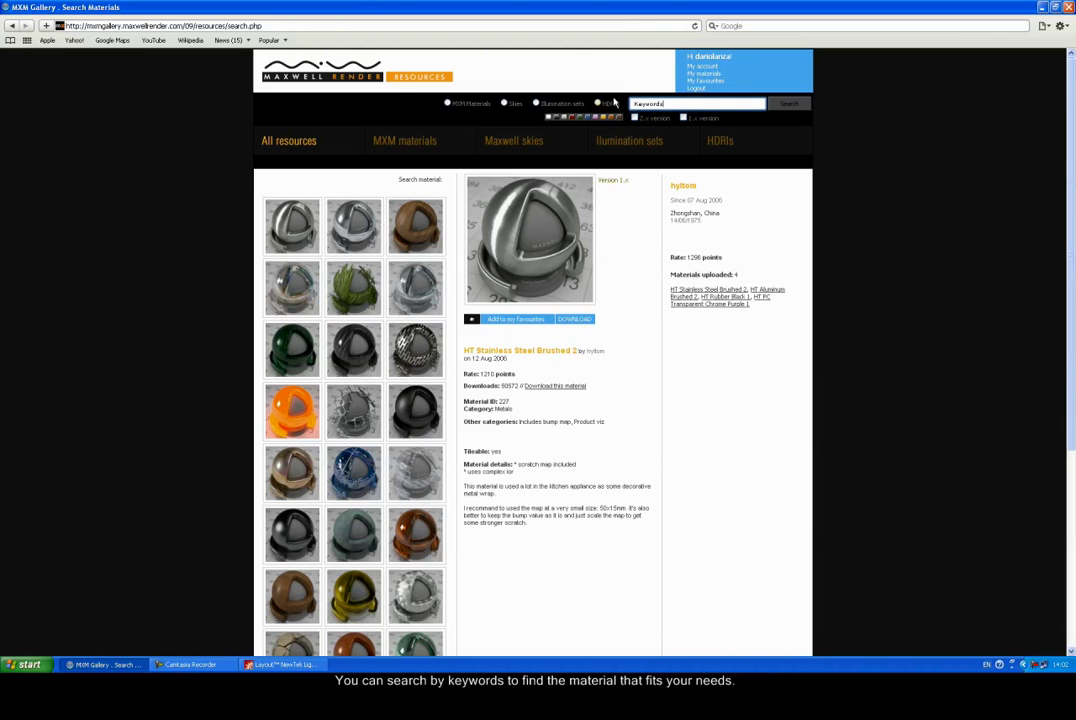
# Search the MXM Gallery for 'metal', preview Wire mesh, copper and Chrome scratched, then select concentric sheetmetal.
pyautogui.click(678, 104)
pyautogui.click(788, 105)
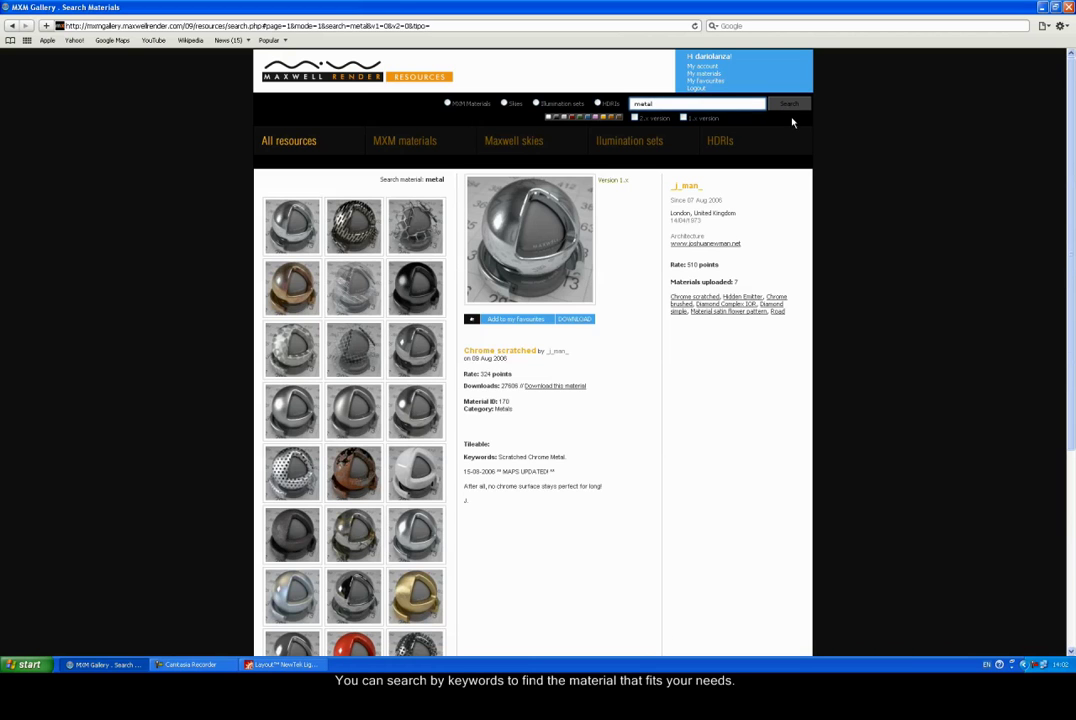
pyautogui.click(422, 226)
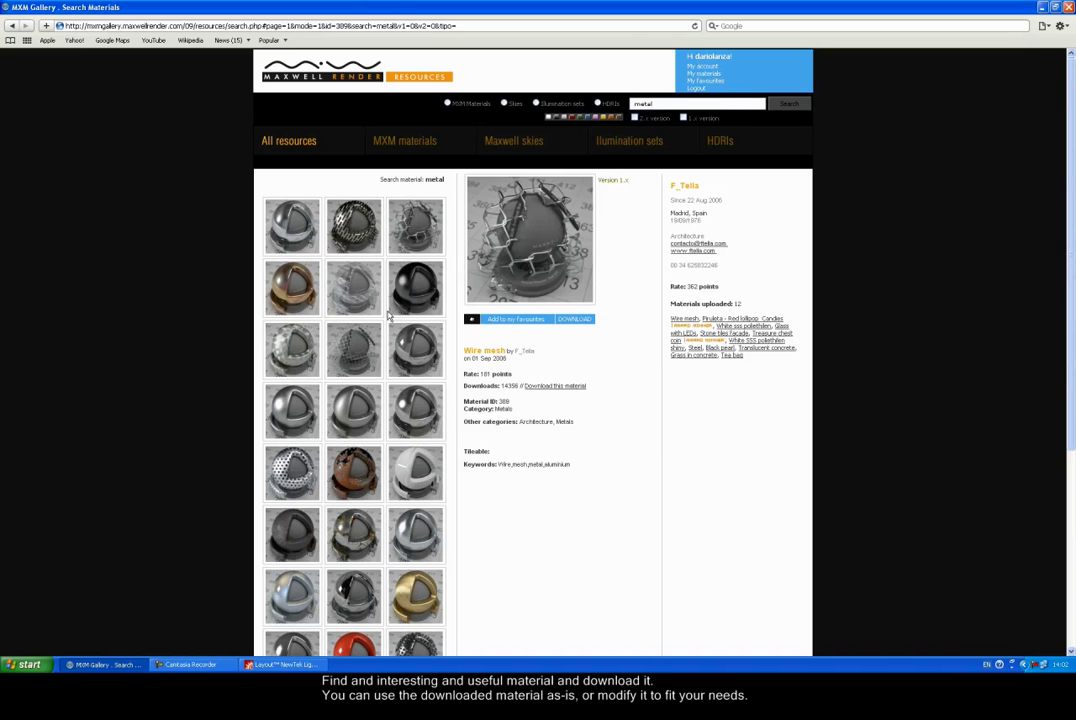
pyautogui.click(366, 481)
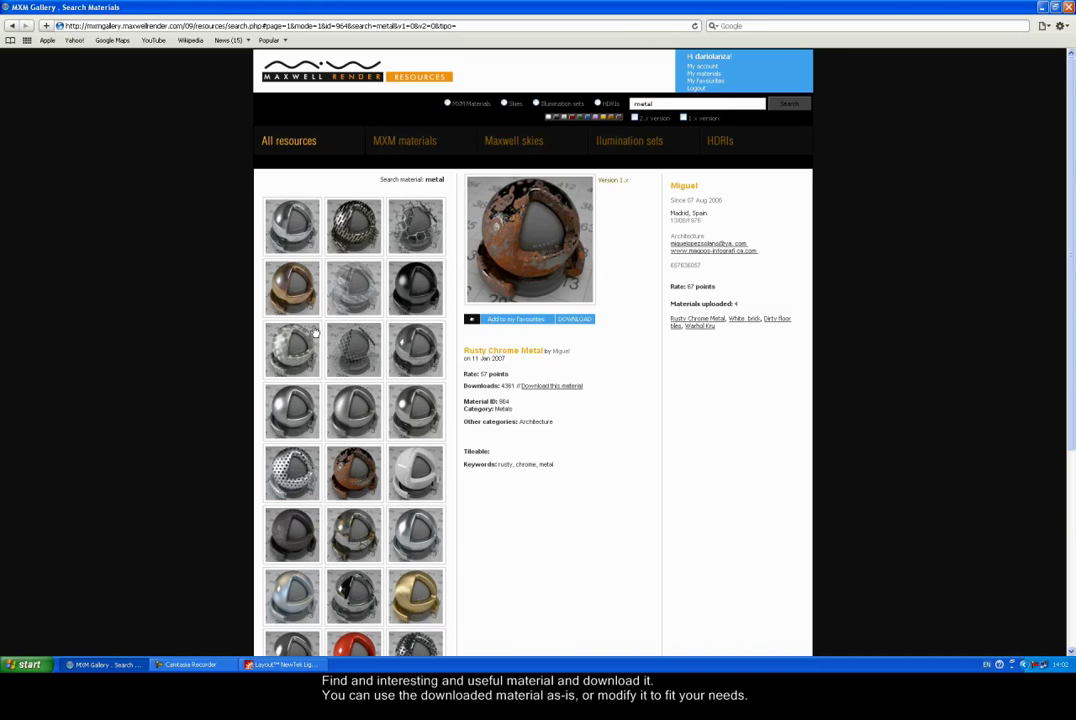
pyautogui.click(292, 236)
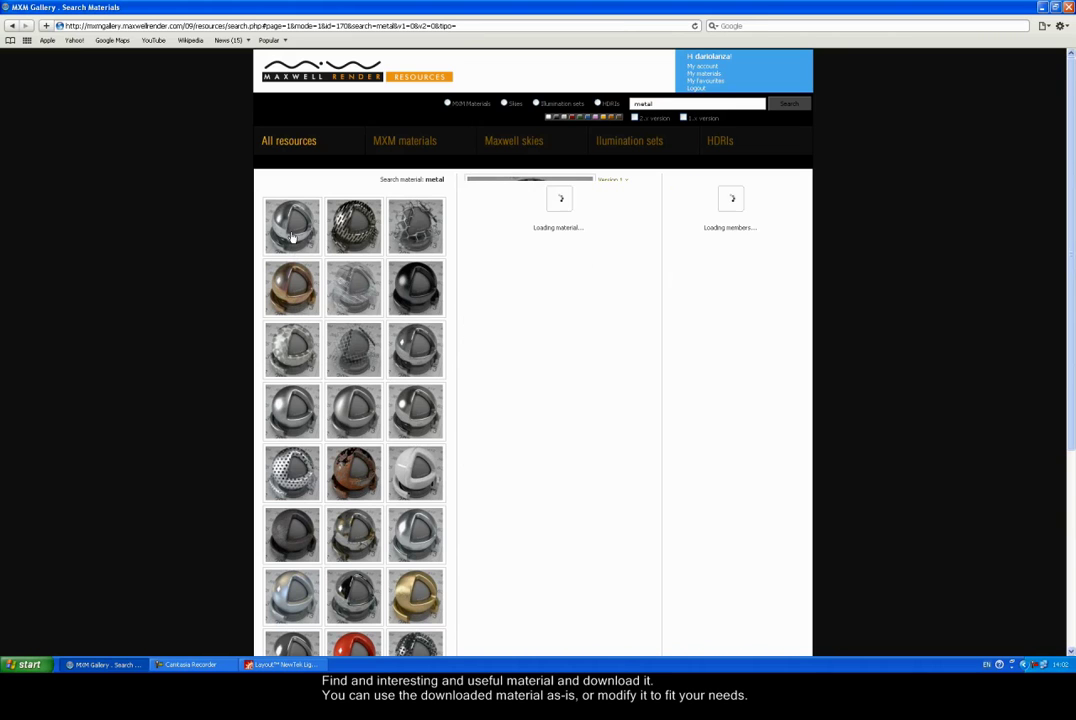
pyautogui.click(289, 355)
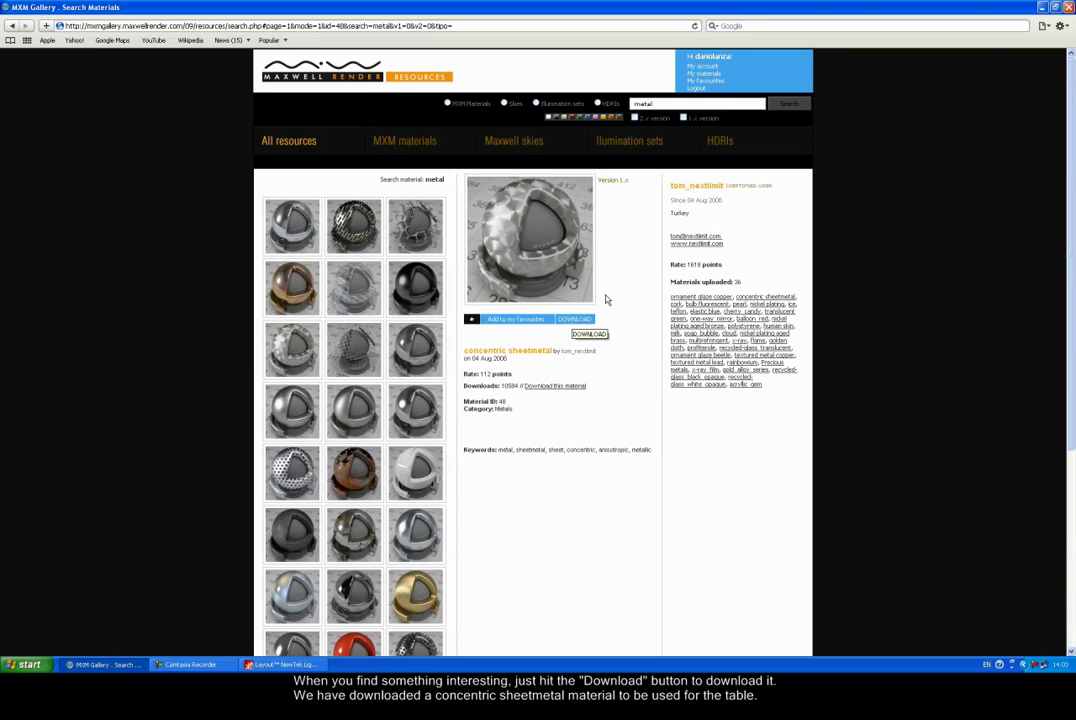
# Minimize the browser and LightWave, then open the downloaded concentric_sheetmetal archive from the desktop.
pyautogui.click(1041, 7)
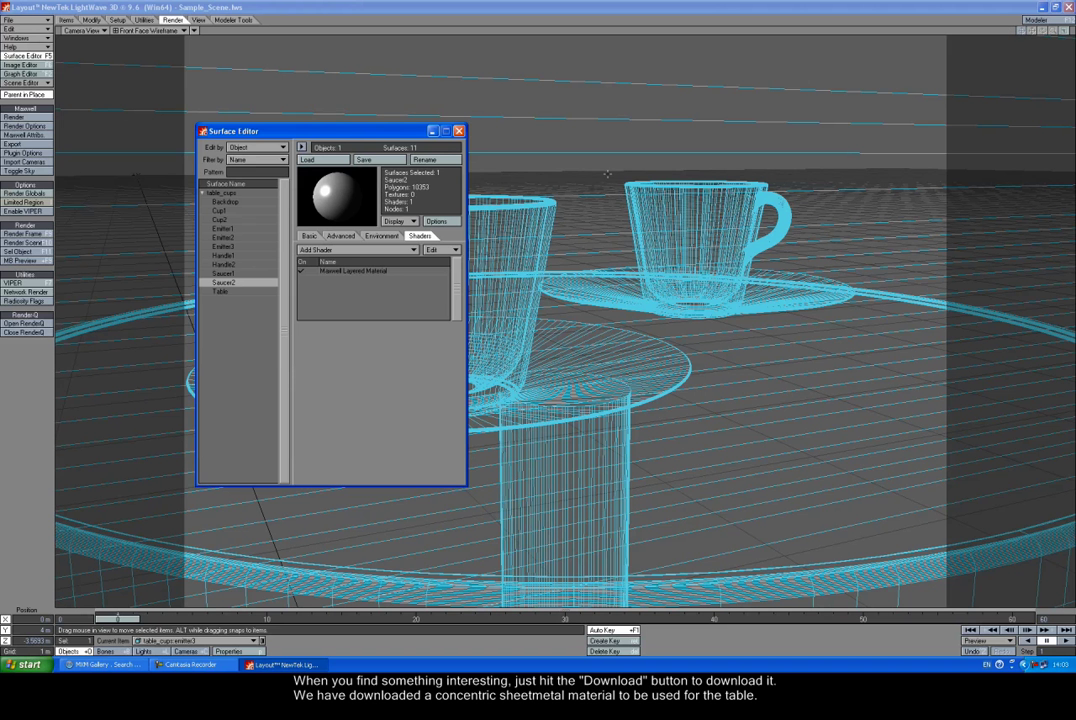
pyautogui.click(1042, 7)
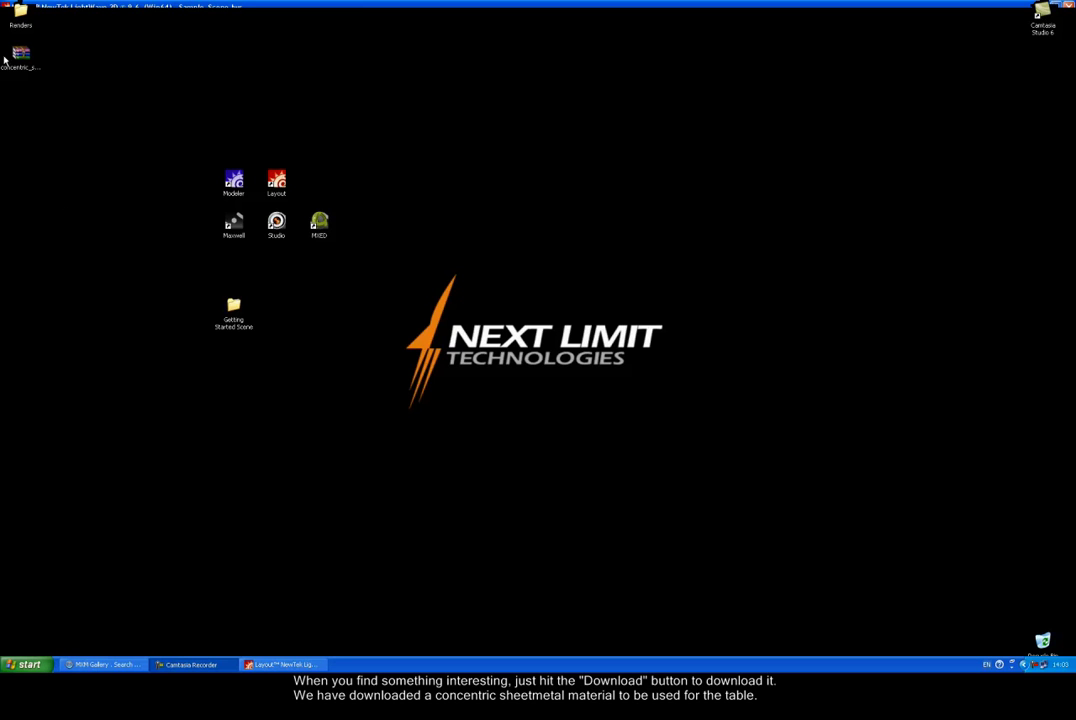
pyautogui.click(24, 56)
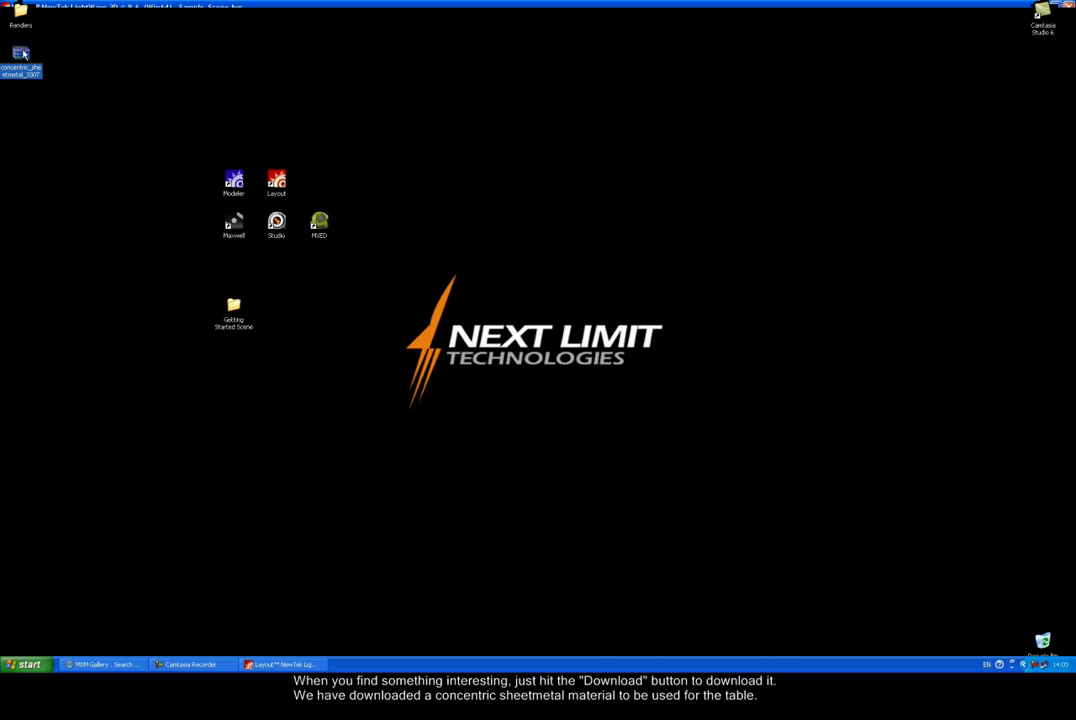
pyautogui.moveTo(22, 48); pyautogui.dragTo(152, 307)
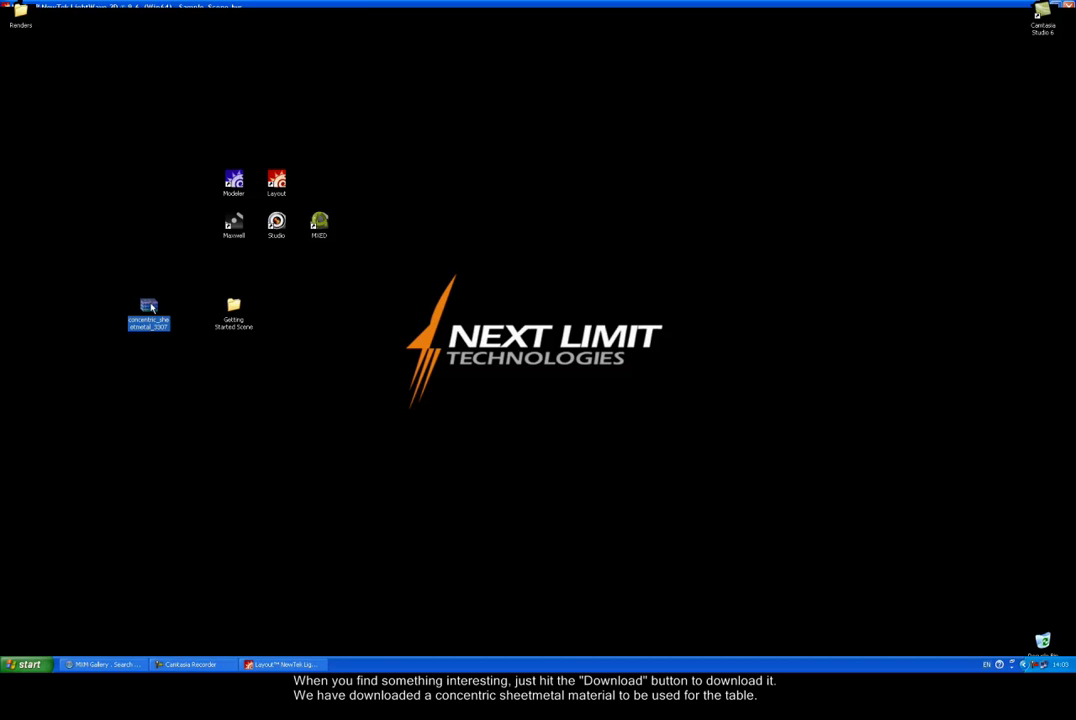
pyautogui.doubleClick(150, 307)
# Extract both archive files into Getting Started Scene and open that folder to check them.
pyautogui.moveTo(420, 360); pyautogui.dragTo(234, 312)
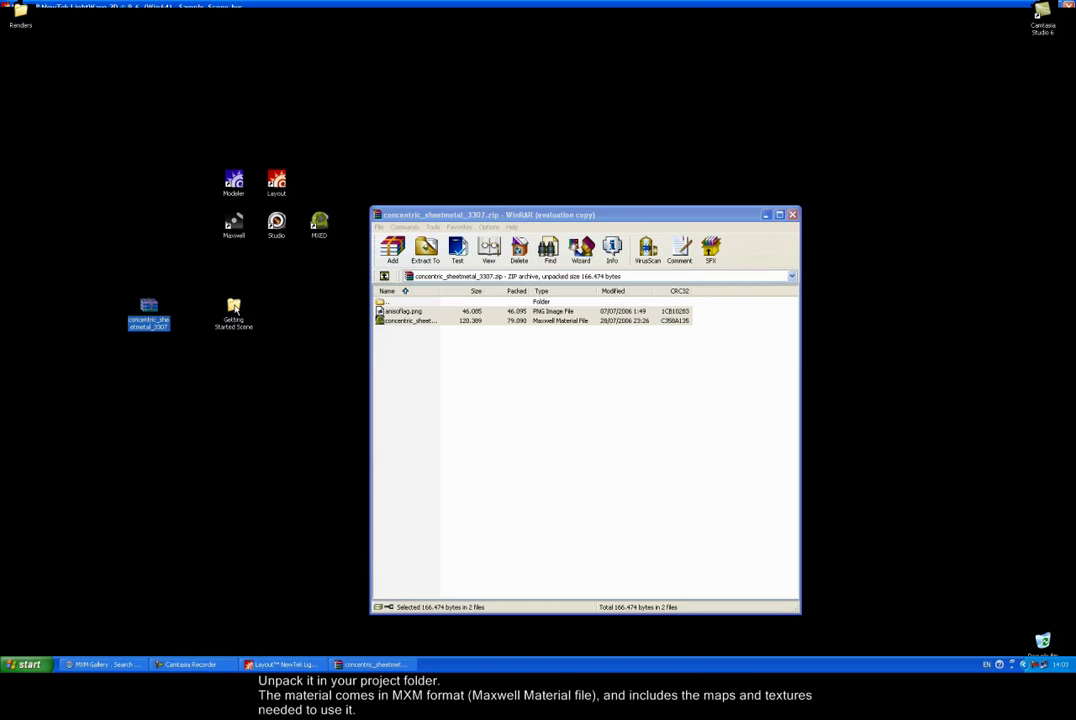
pyautogui.click(794, 215)
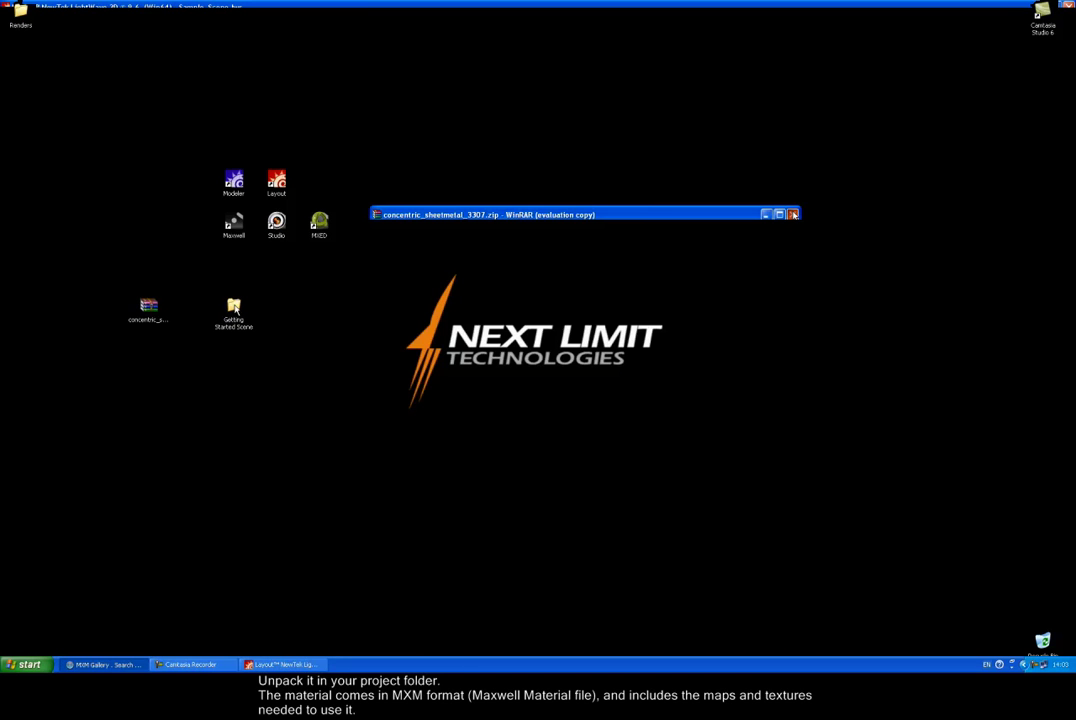
pyautogui.doubleClick(234, 310)
pyautogui.moveTo(669, 335); pyautogui.dragTo(500, 266)
pyautogui.click(565, 336)
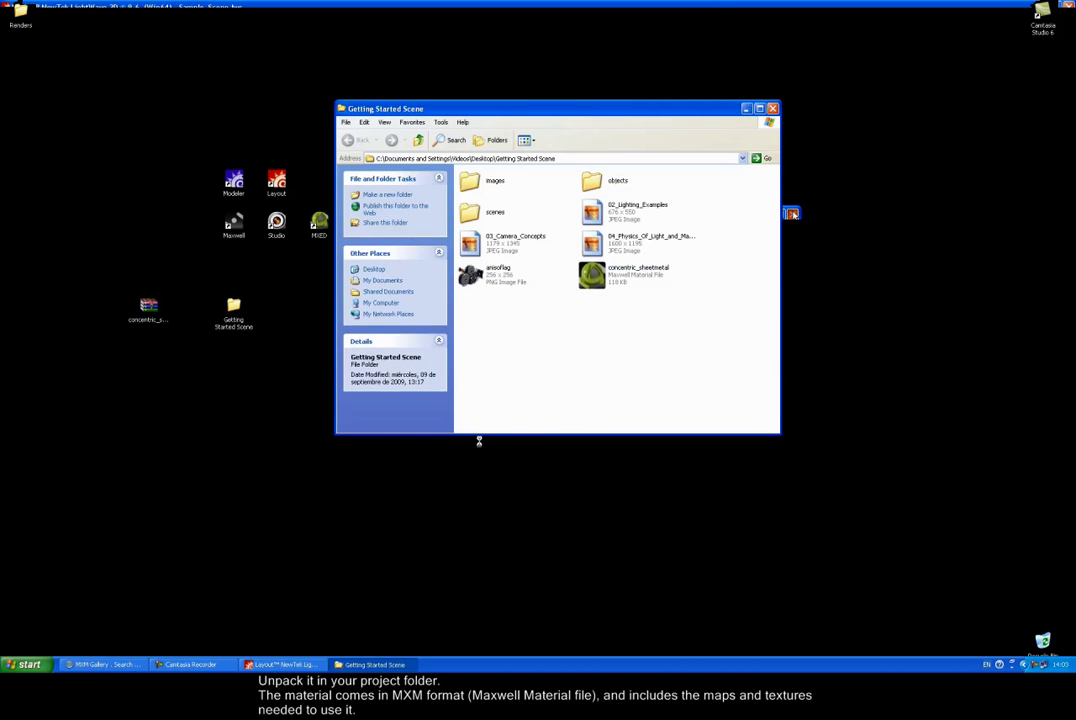
# Add a MaxwellLayeredMaterial shader to the Table surface and start an Import MXM from its settings.
pyautogui.click(281, 665)
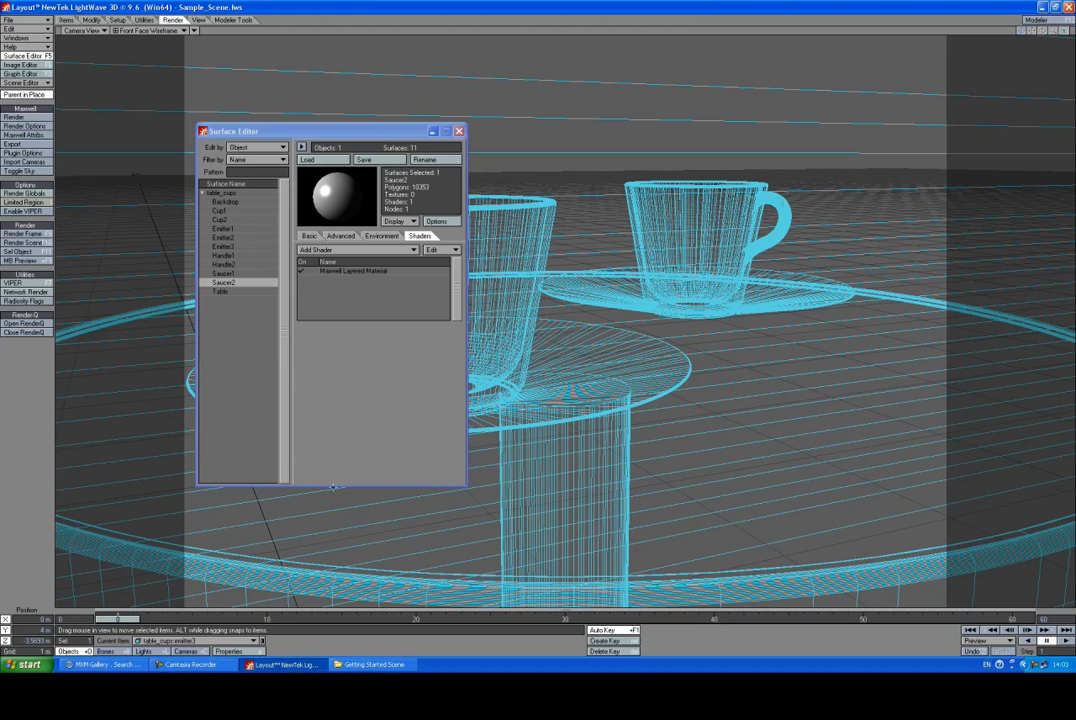
pyautogui.click(228, 291)
pyautogui.click(338, 251)
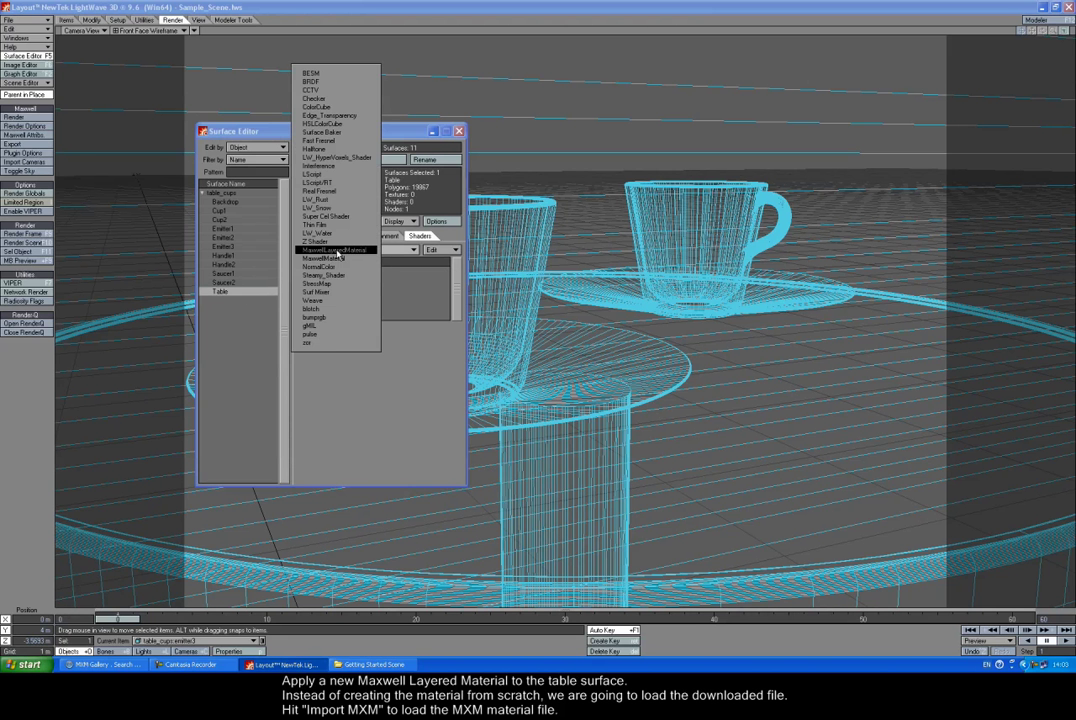
pyautogui.click(339, 251)
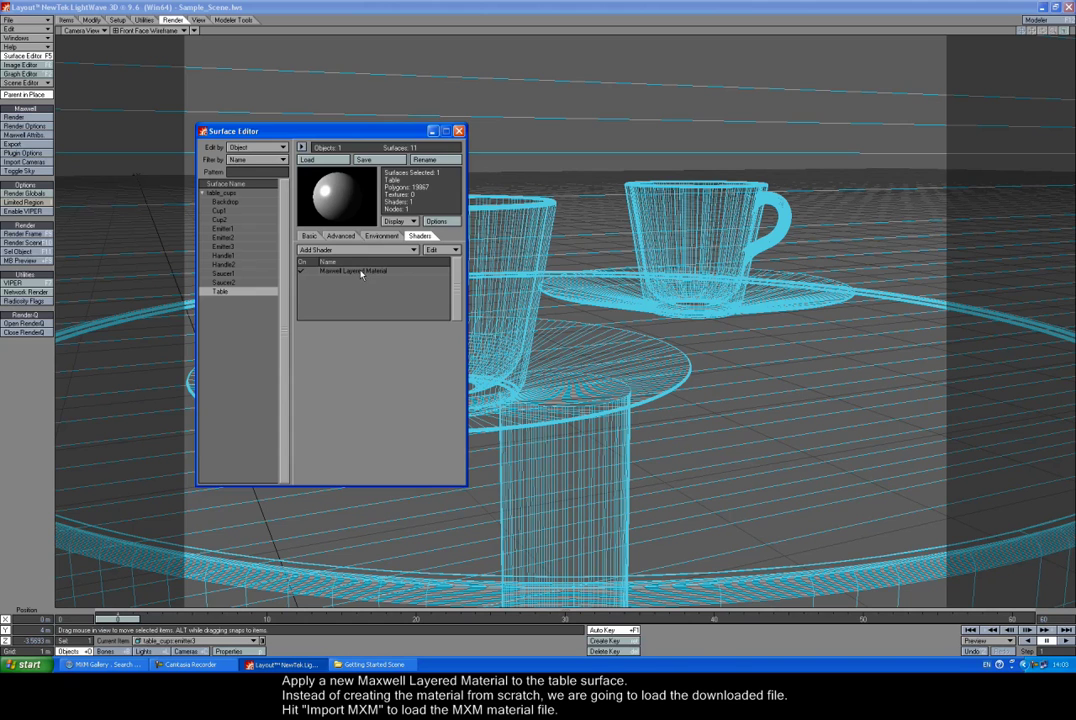
pyautogui.doubleClick(361, 273)
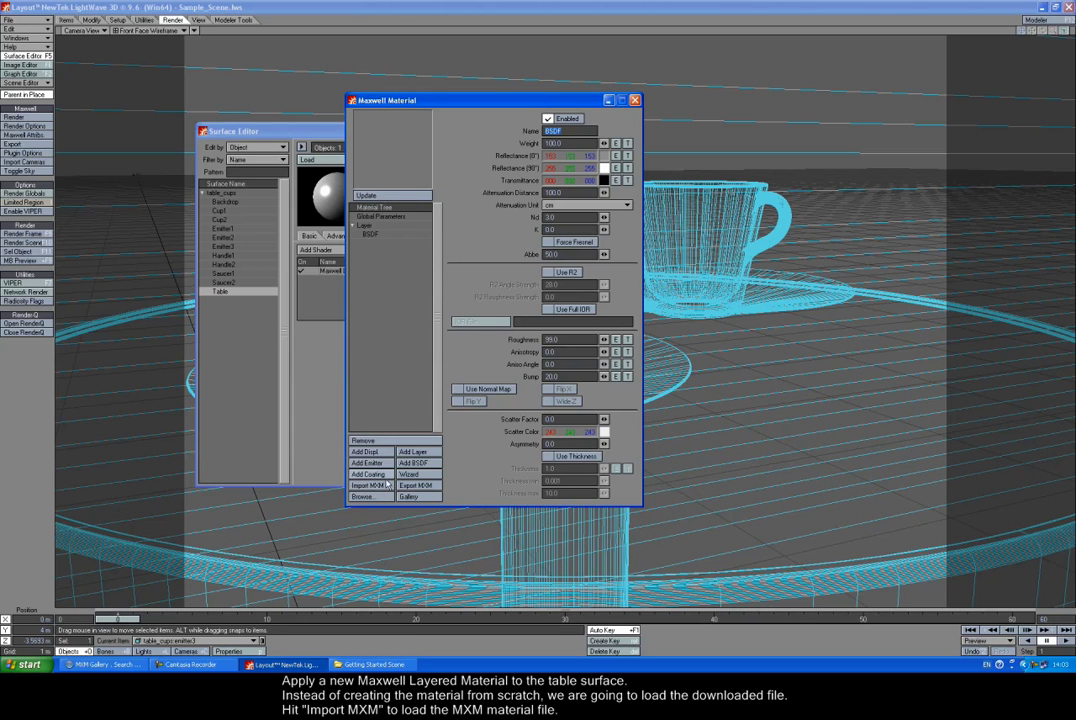
pyautogui.click(369, 485)
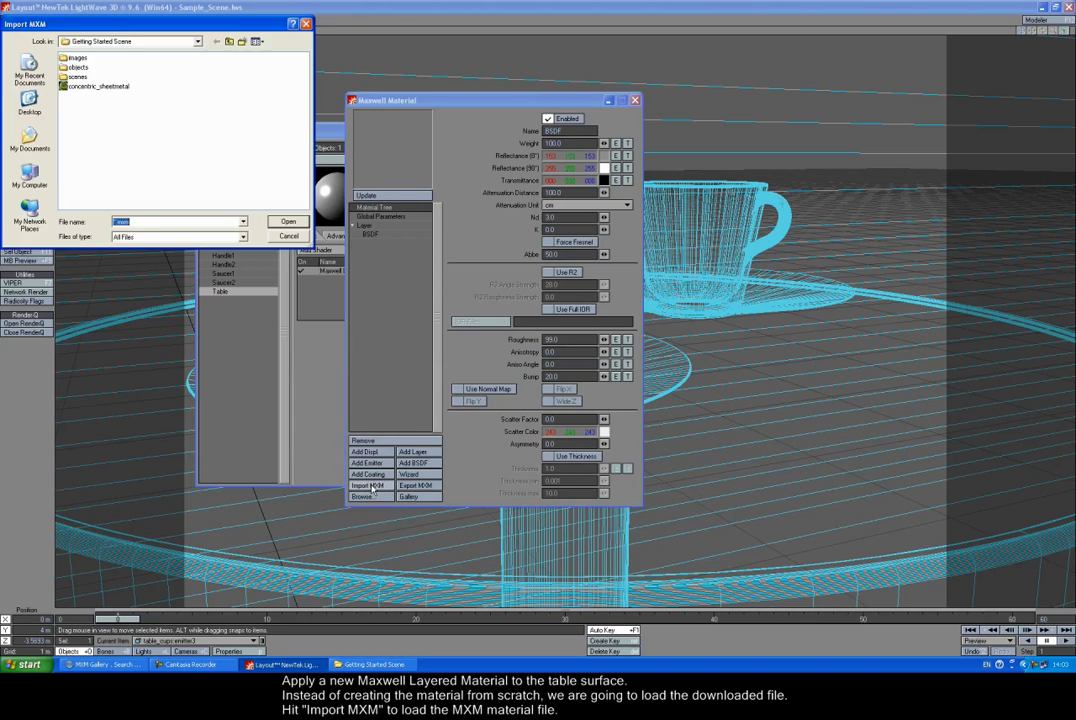
# Import concentric_sheetmetal and relocate its missing texture to anisoflag in the Getting Started Scene folder.
pyautogui.click(114, 89)
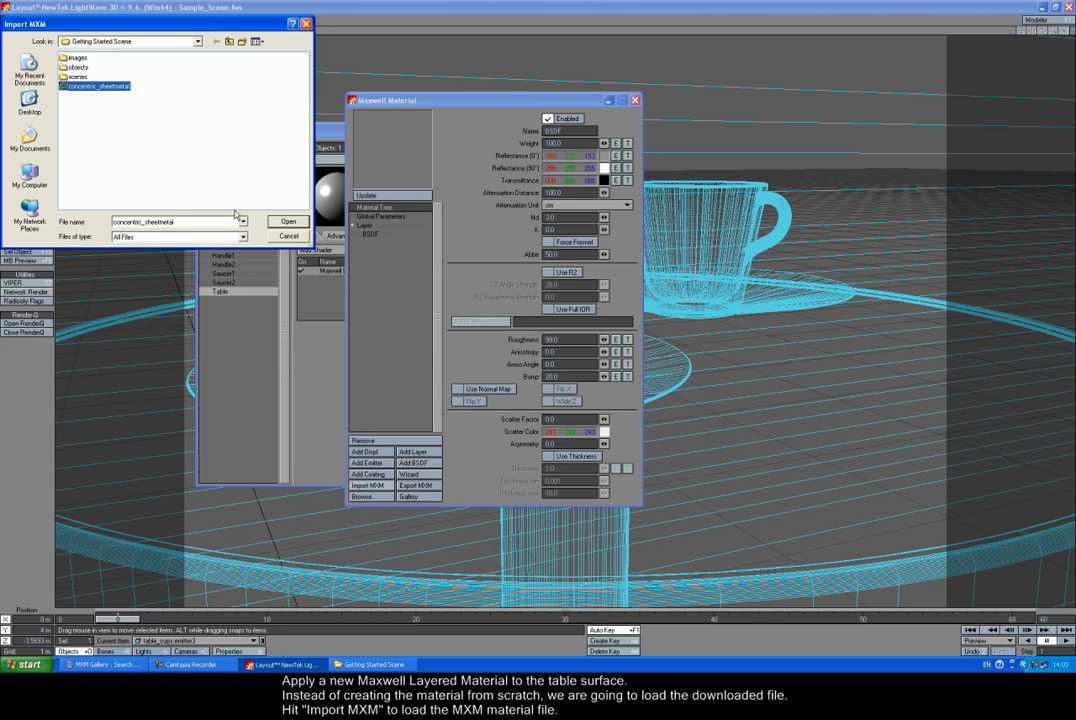
pyautogui.click(285, 222)
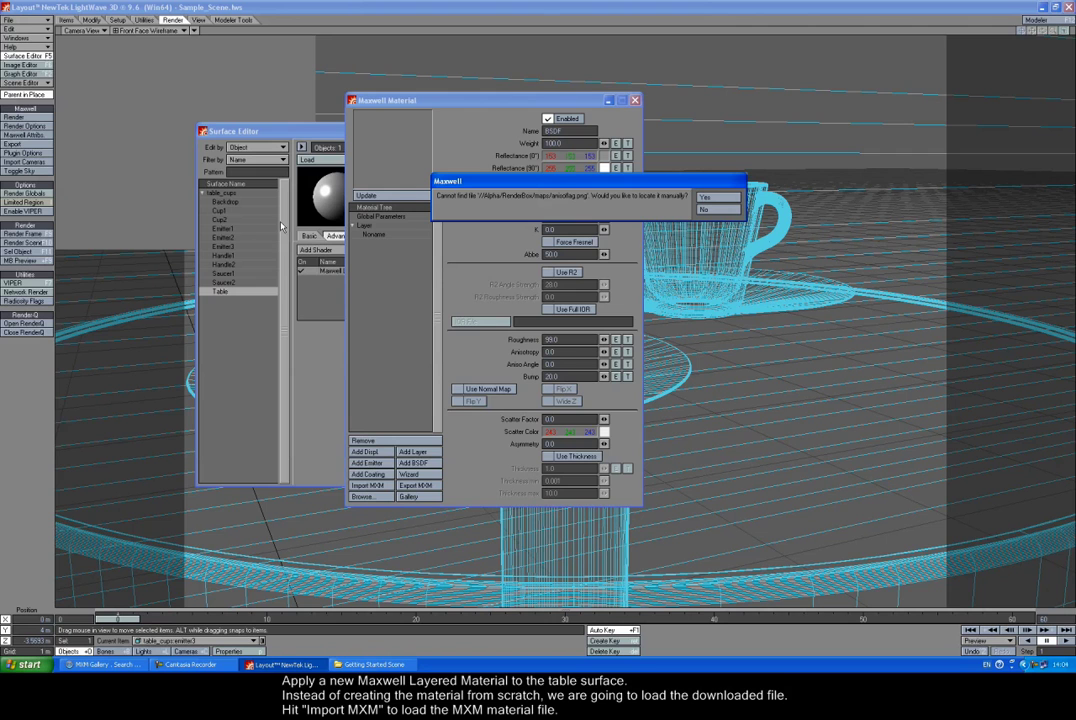
pyautogui.press('Return')
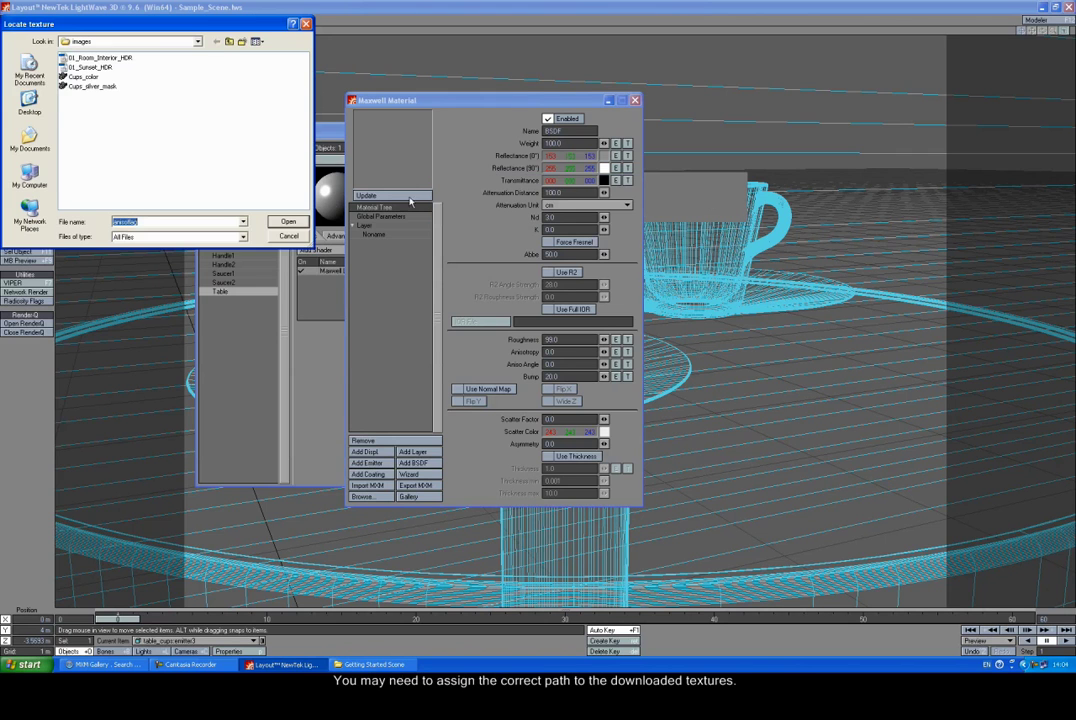
pyautogui.click(216, 41)
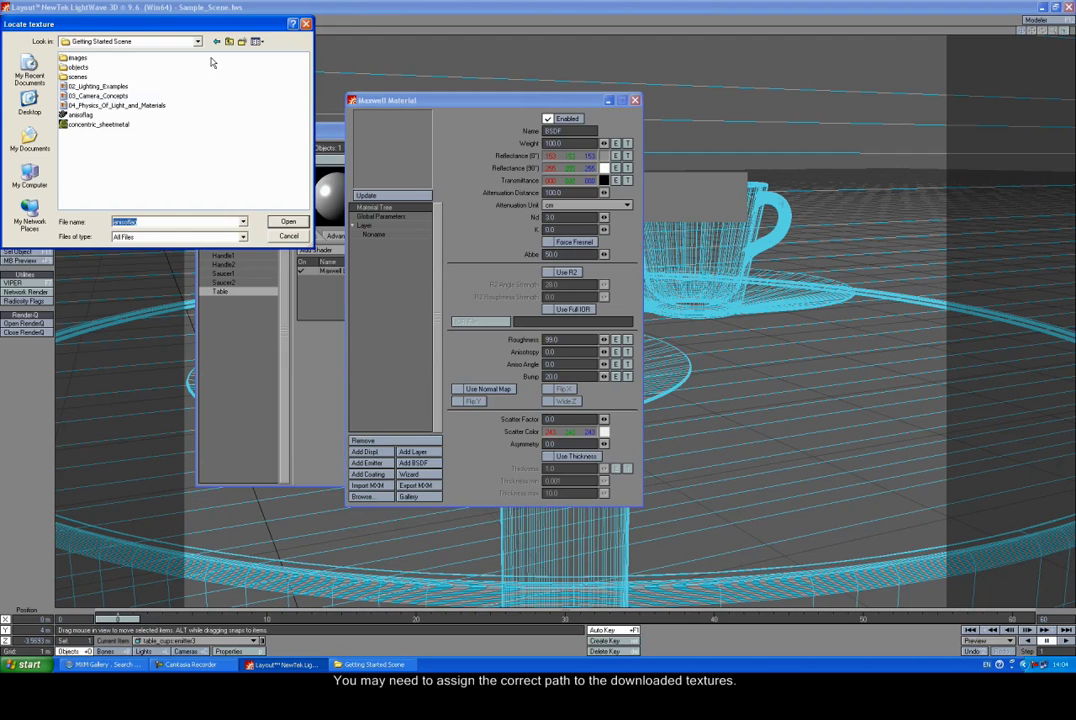
pyautogui.click(82, 115)
# Confirm anisoflag, then set the Noname layer's Aniso Angle texture to Y axis with 100 mm scale.
pyautogui.click(287, 221)
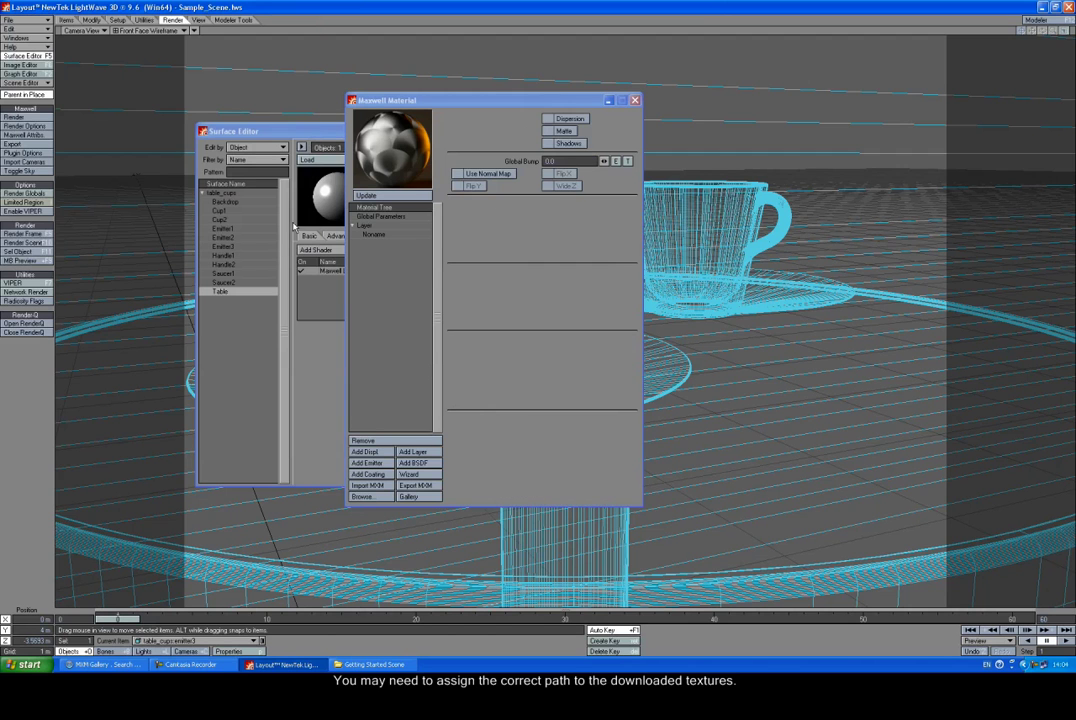
pyautogui.click(376, 234)
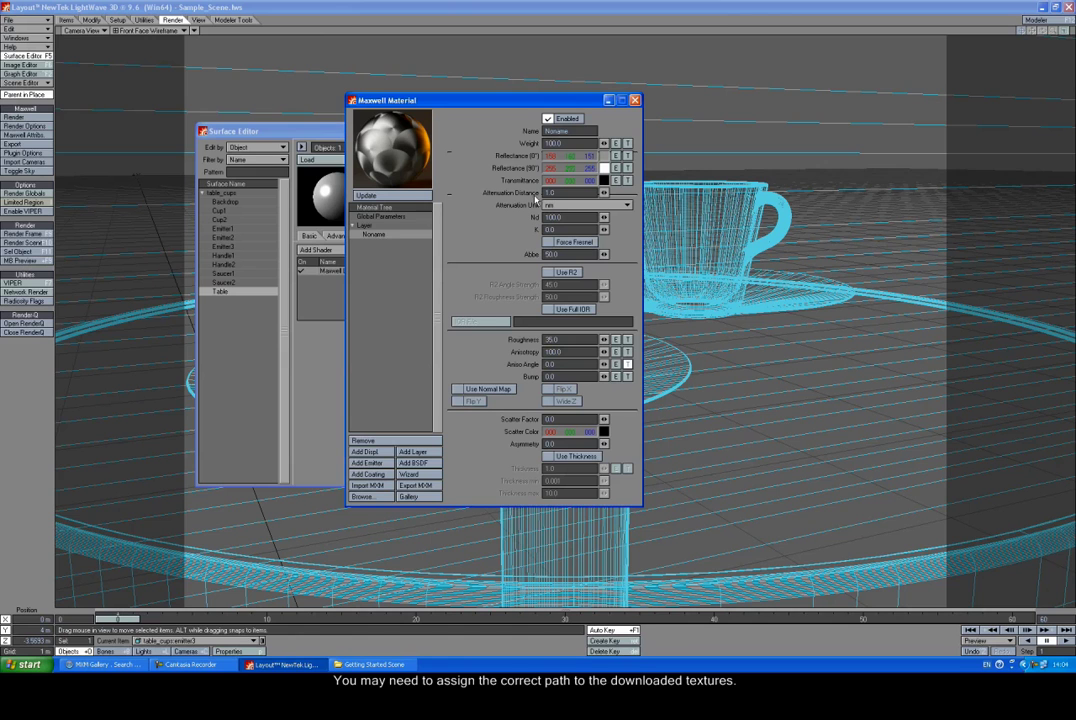
pyautogui.click(543, 229)
pyautogui.click(627, 365)
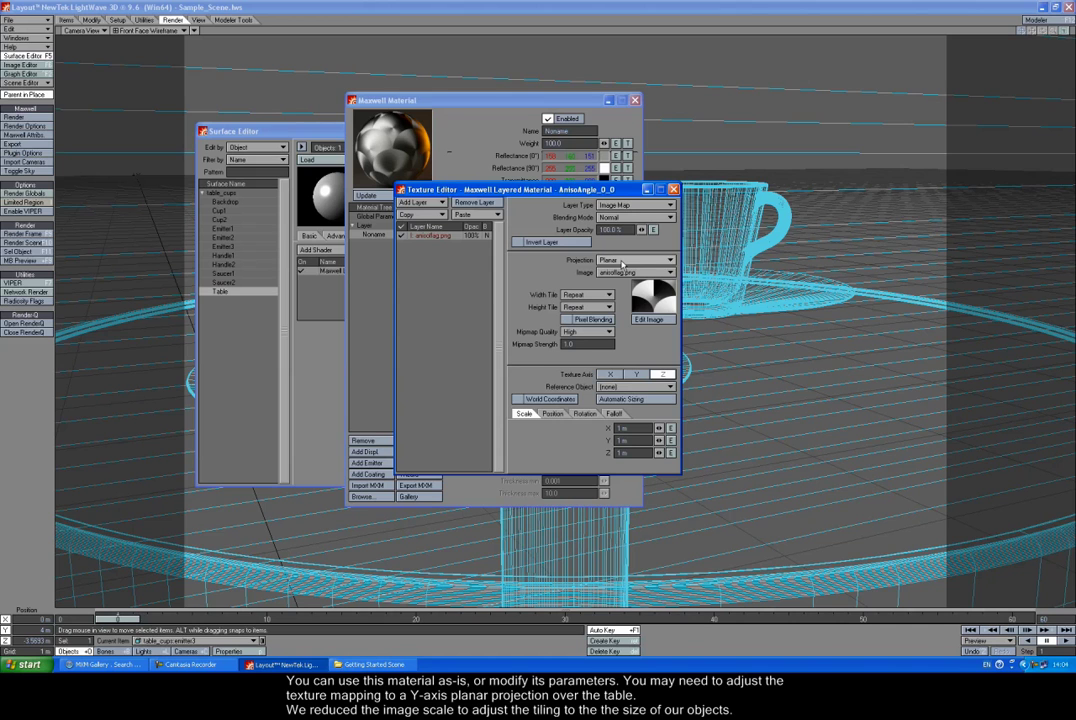
pyautogui.click(637, 375)
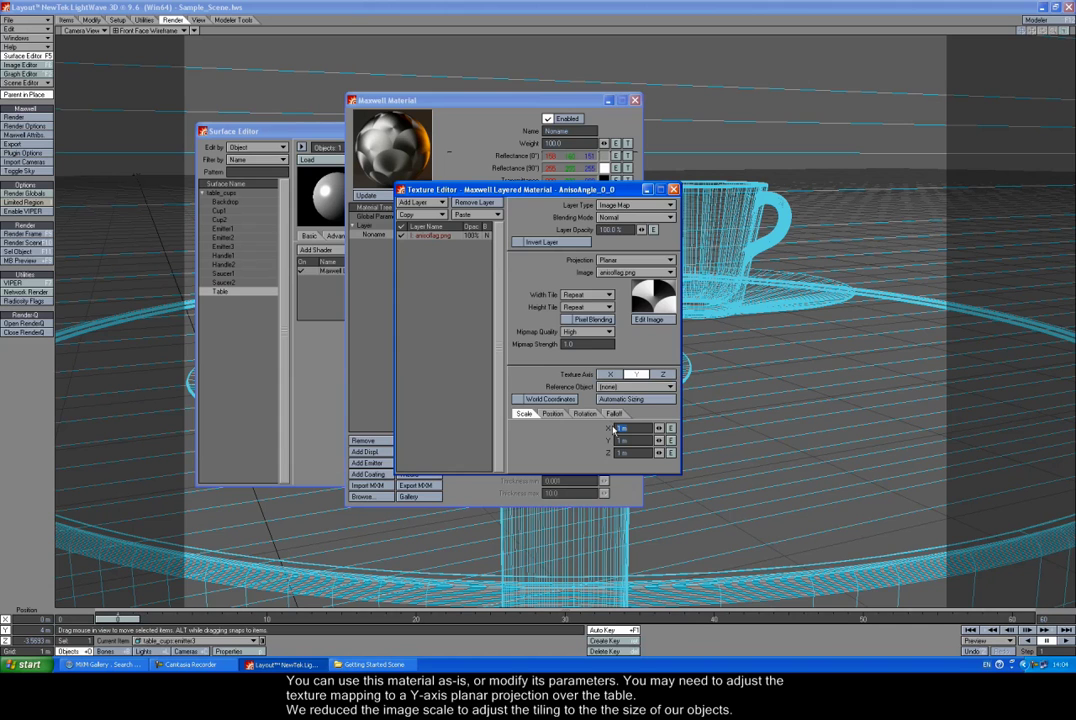
pyautogui.write('1')
pyautogui.write('10c')
pyautogui.write('10')
pyautogui.click(673, 189)
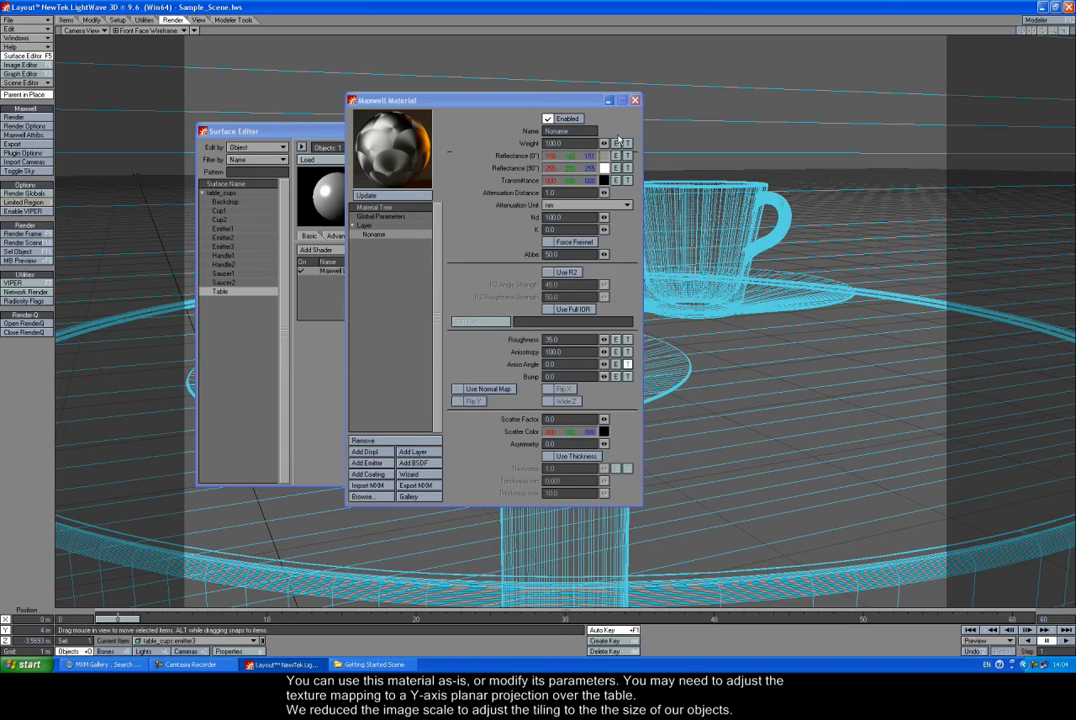
# Close the Table's Maxwell Material window and render the scene with Maxwell.
pyautogui.click(634, 101)
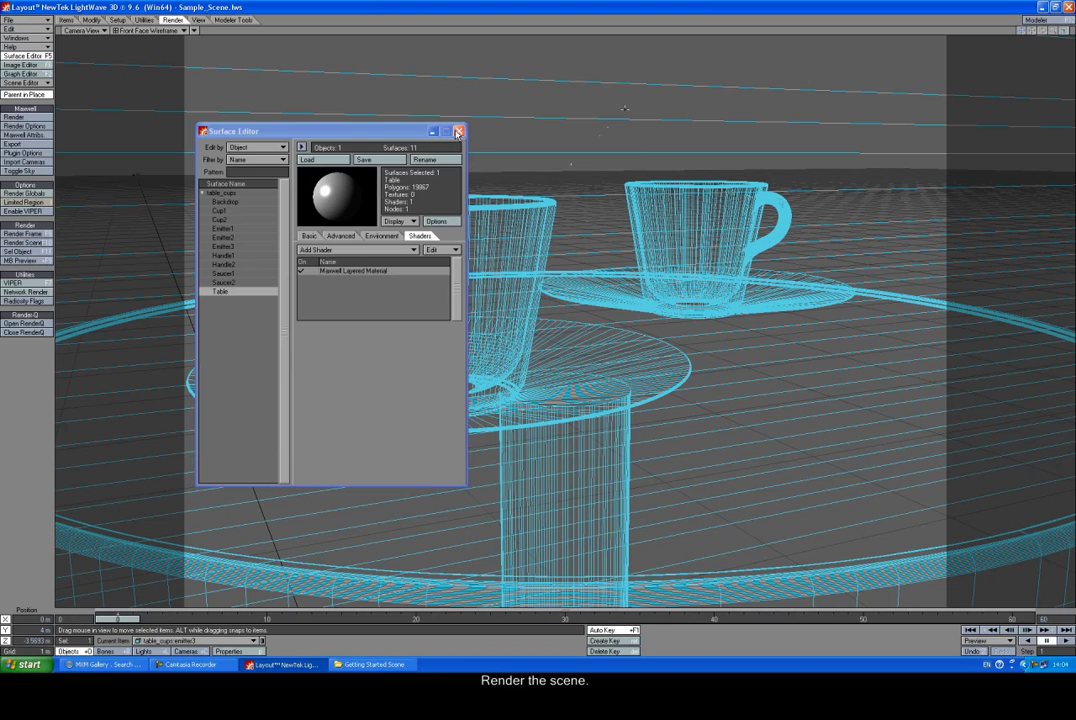
pyautogui.click(28, 118)
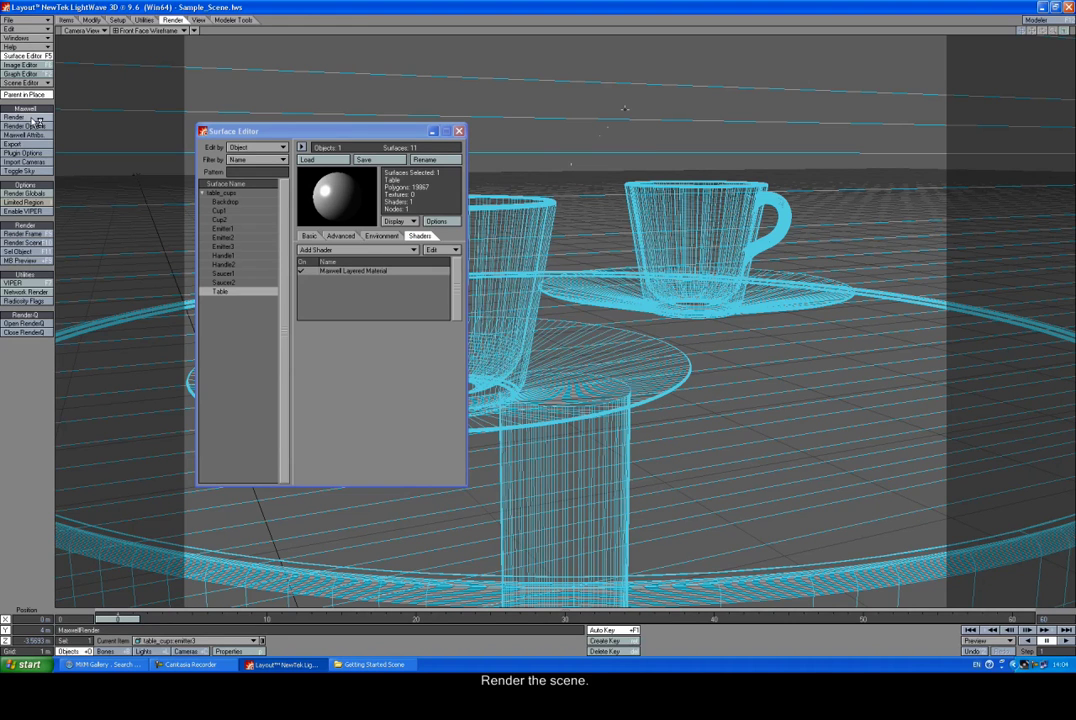